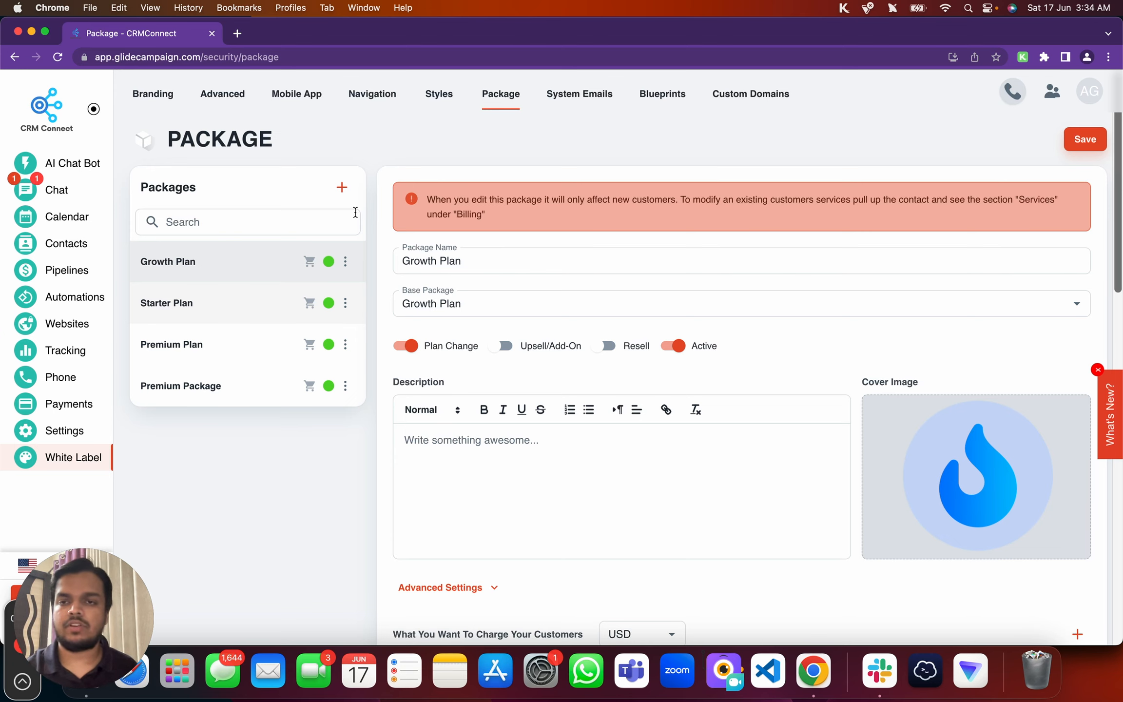
Add a new package and name it "Pro Plan".
click(336, 188)
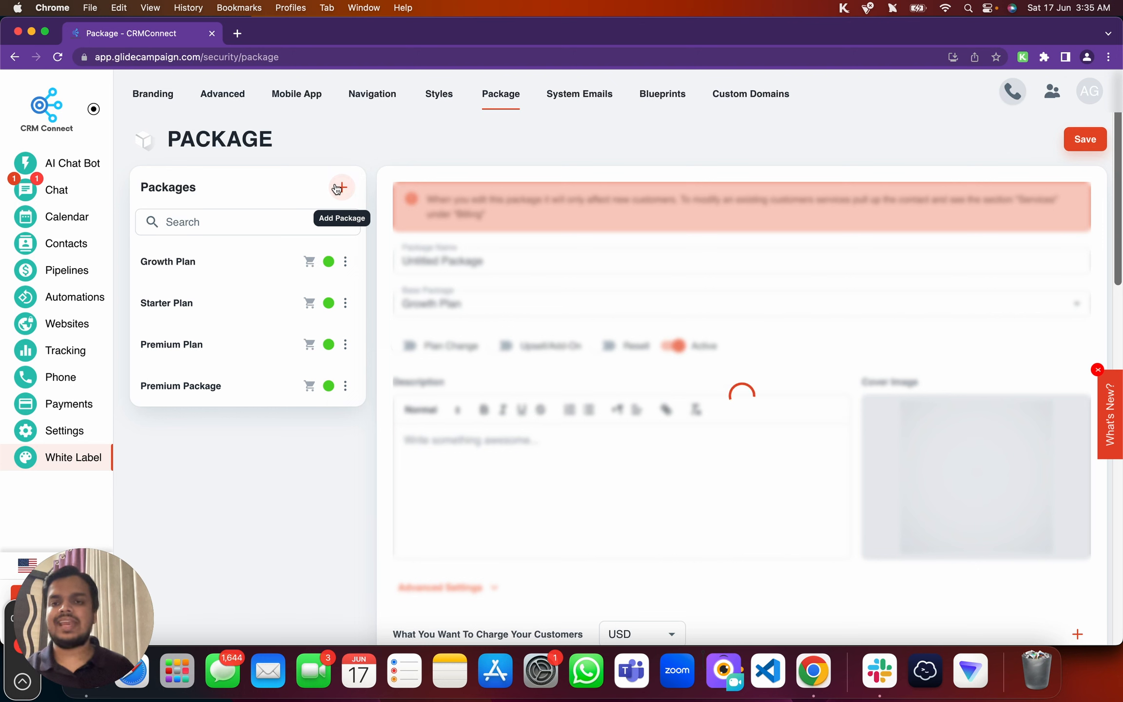
click(435, 261)
triple_click(435, 261)
text(Pro )
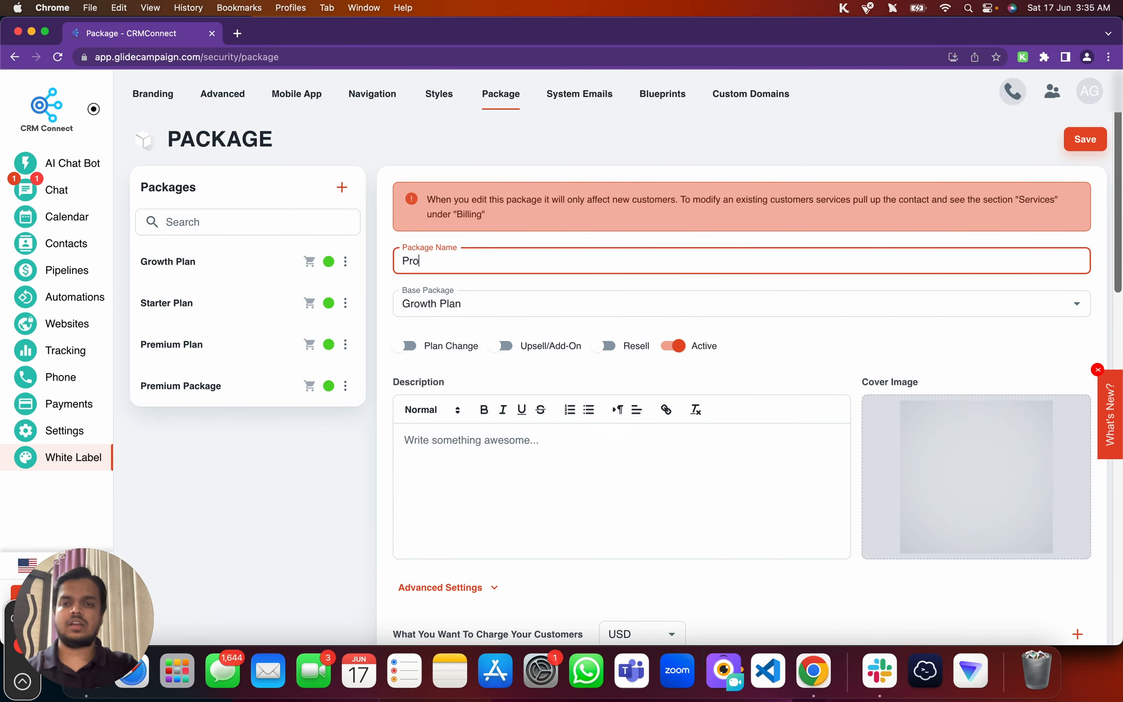
text(Plan)
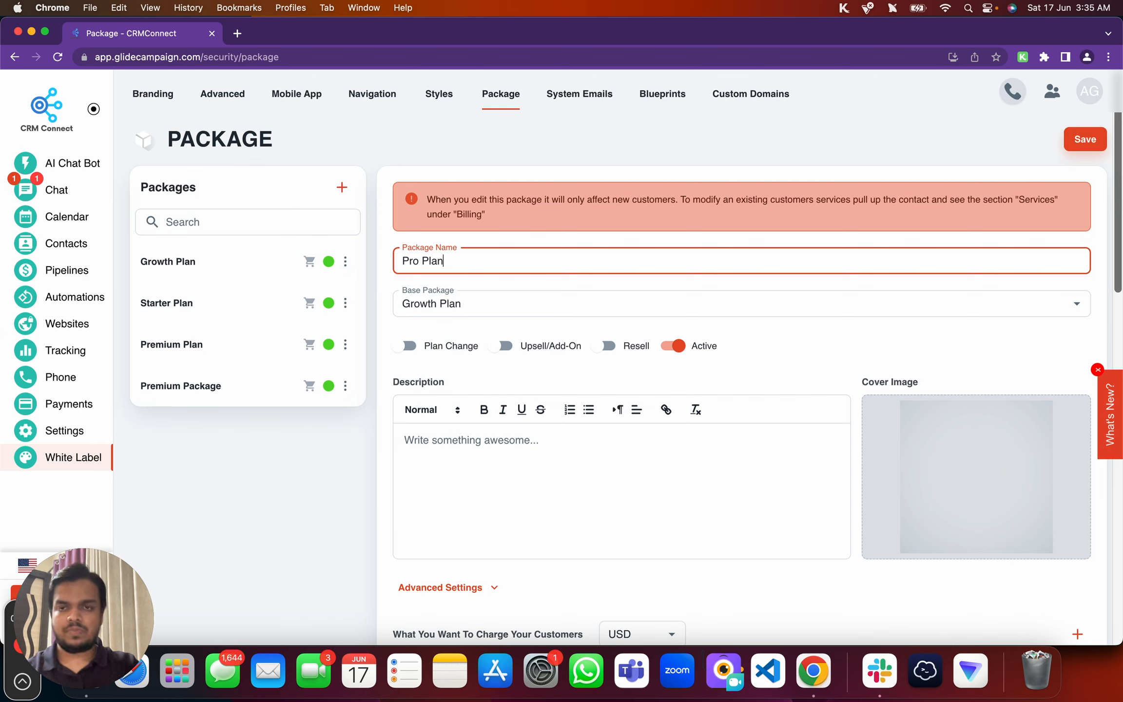
Set the base package to Premium Plan, and switch the Upsell/Add-On option on and back off.
click(496, 300)
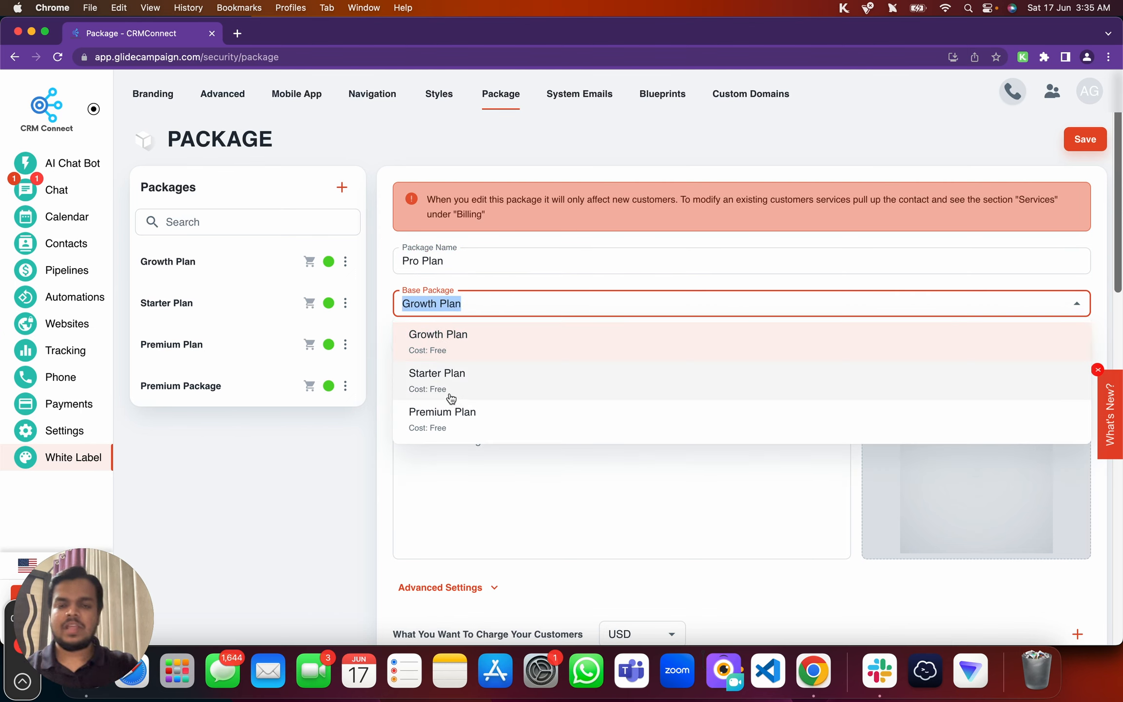
click(453, 413)
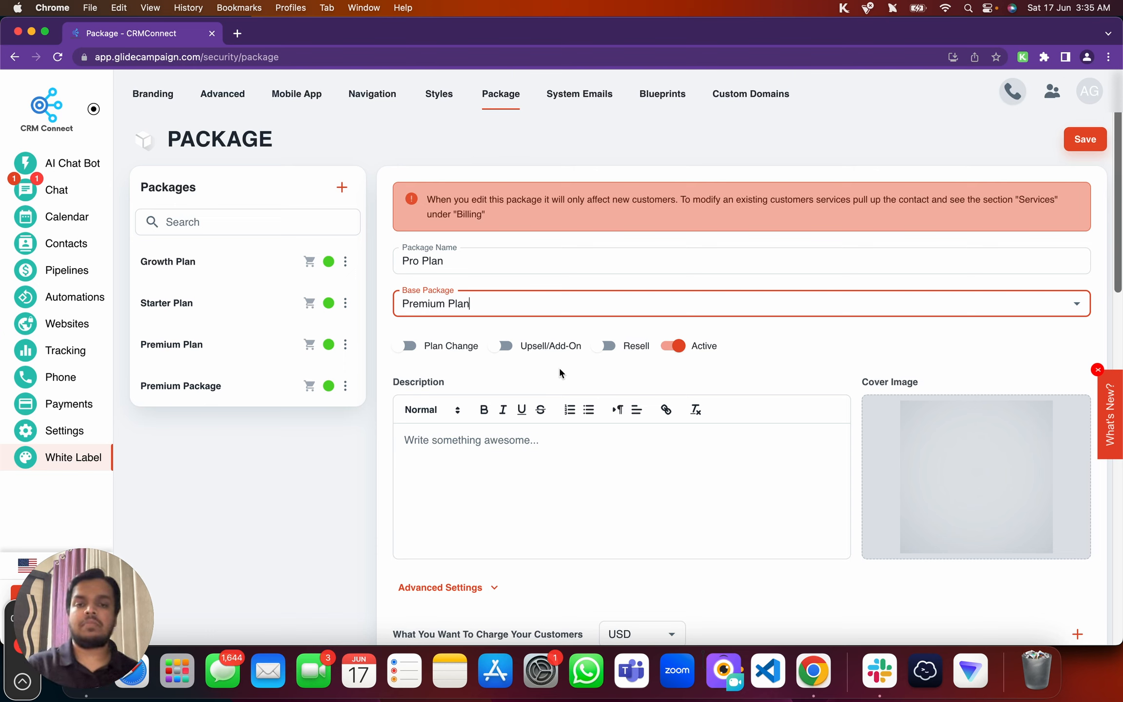
click(503, 346)
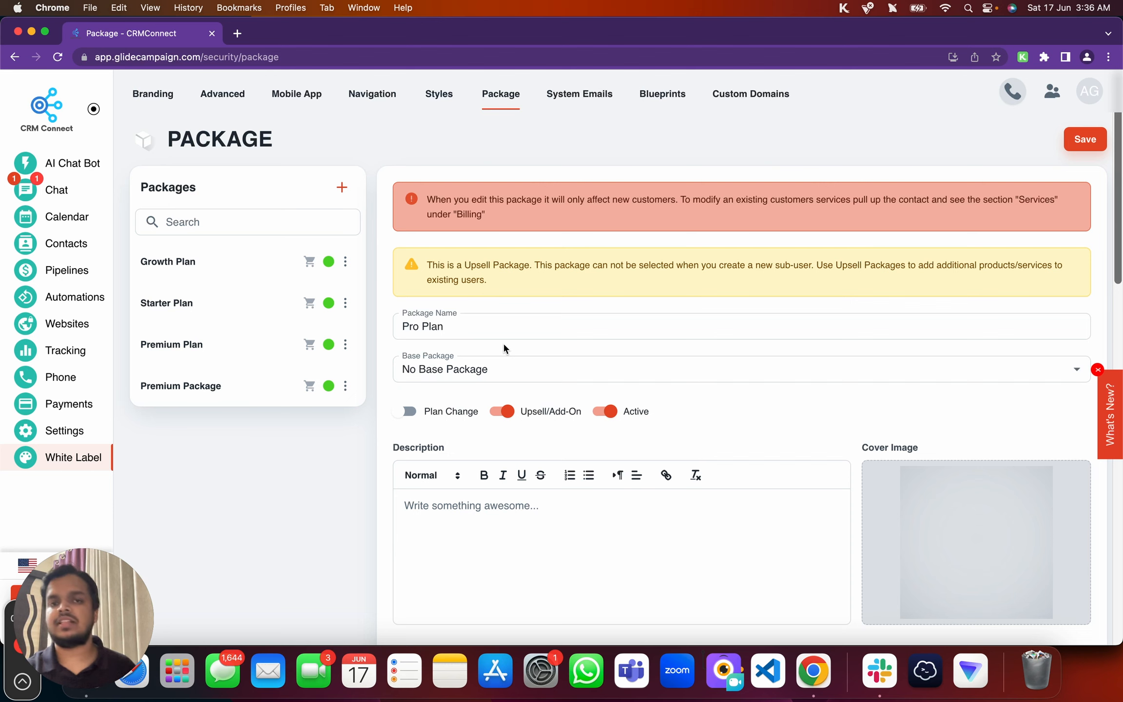
click(501, 413)
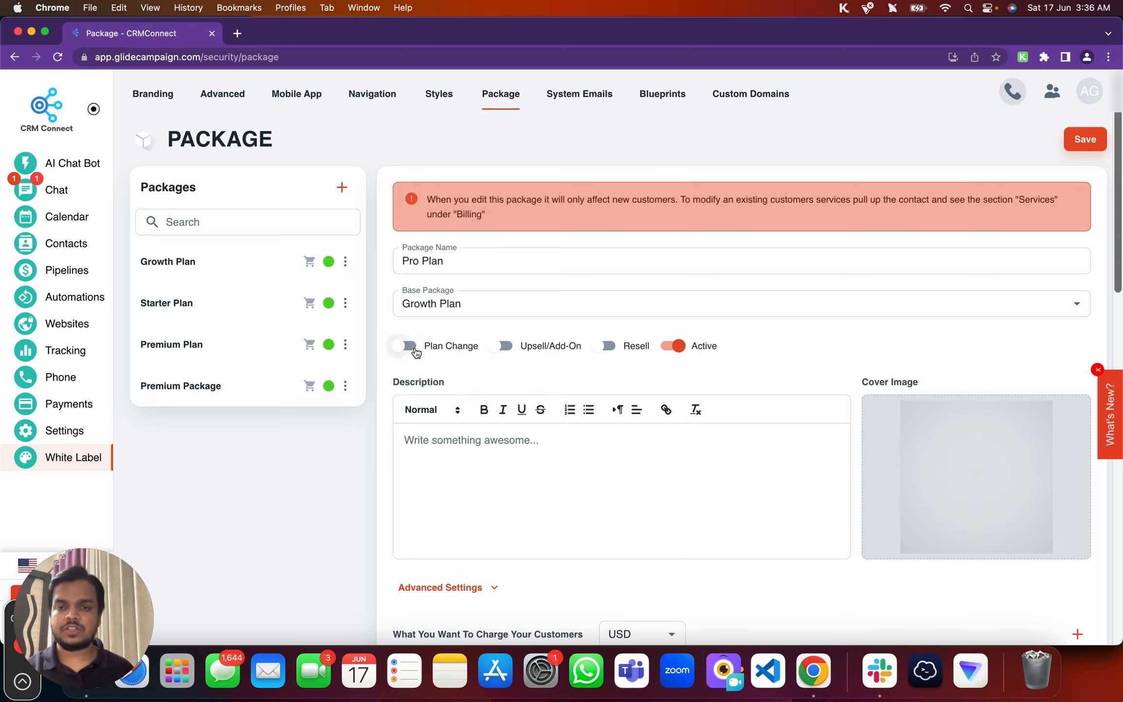
Turn on the Plan Change option for the Pro Plan package.
click(408, 346)
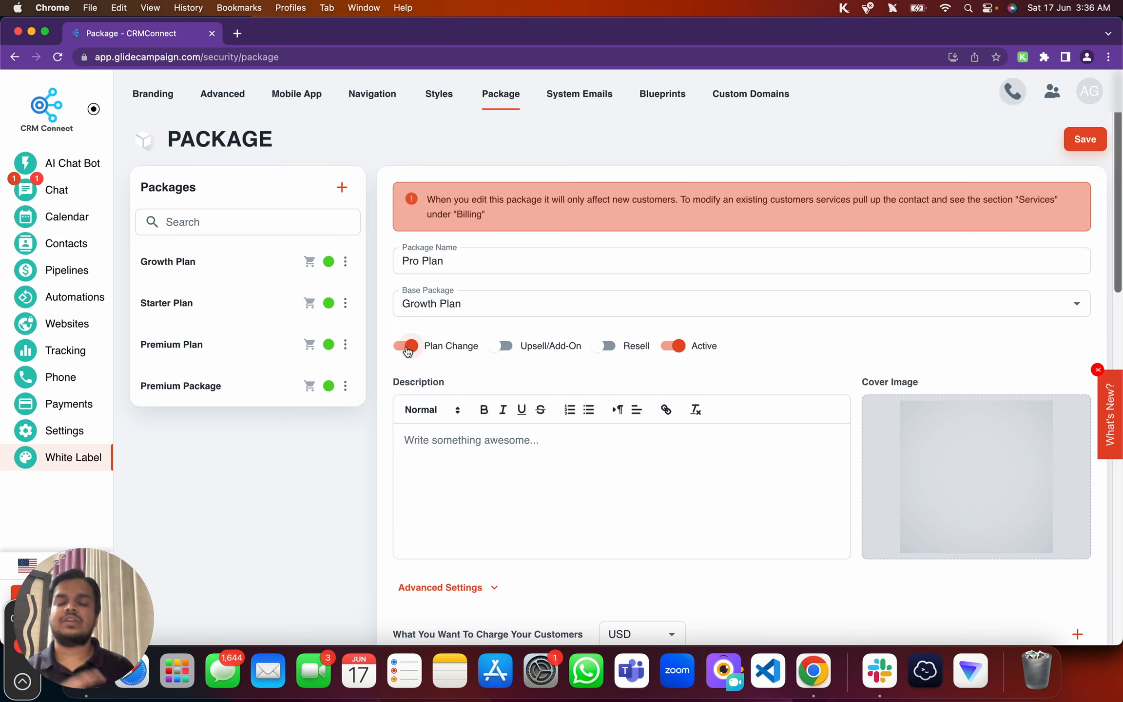
click(407, 347)
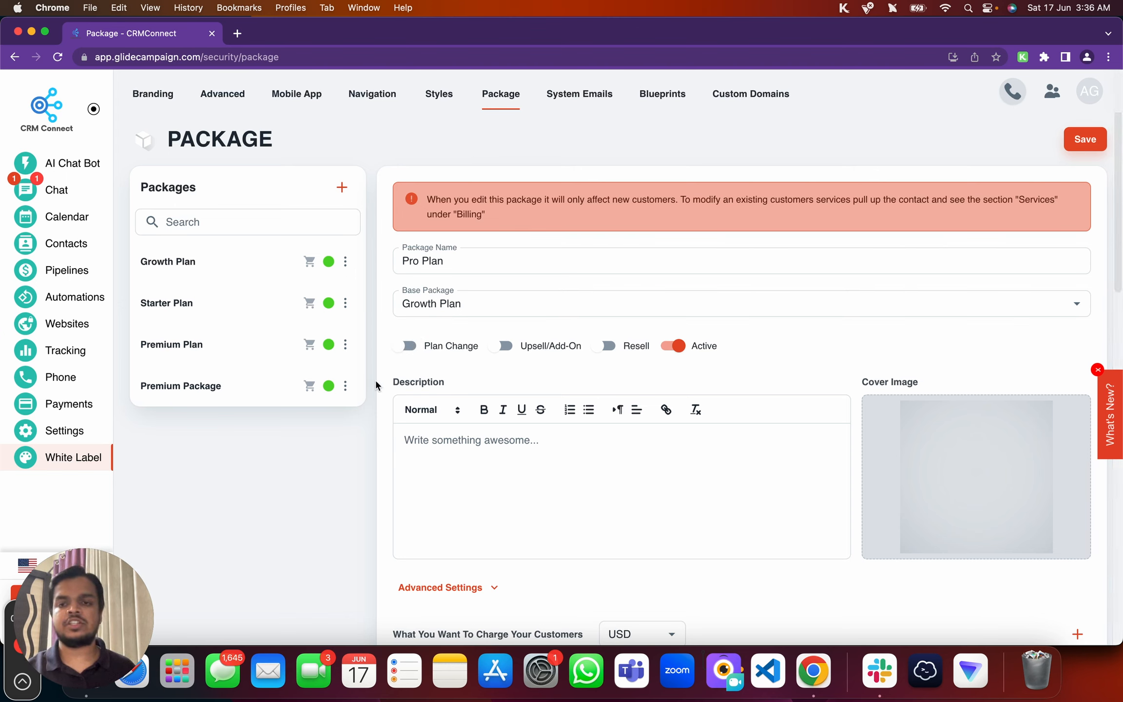
click(408, 346)
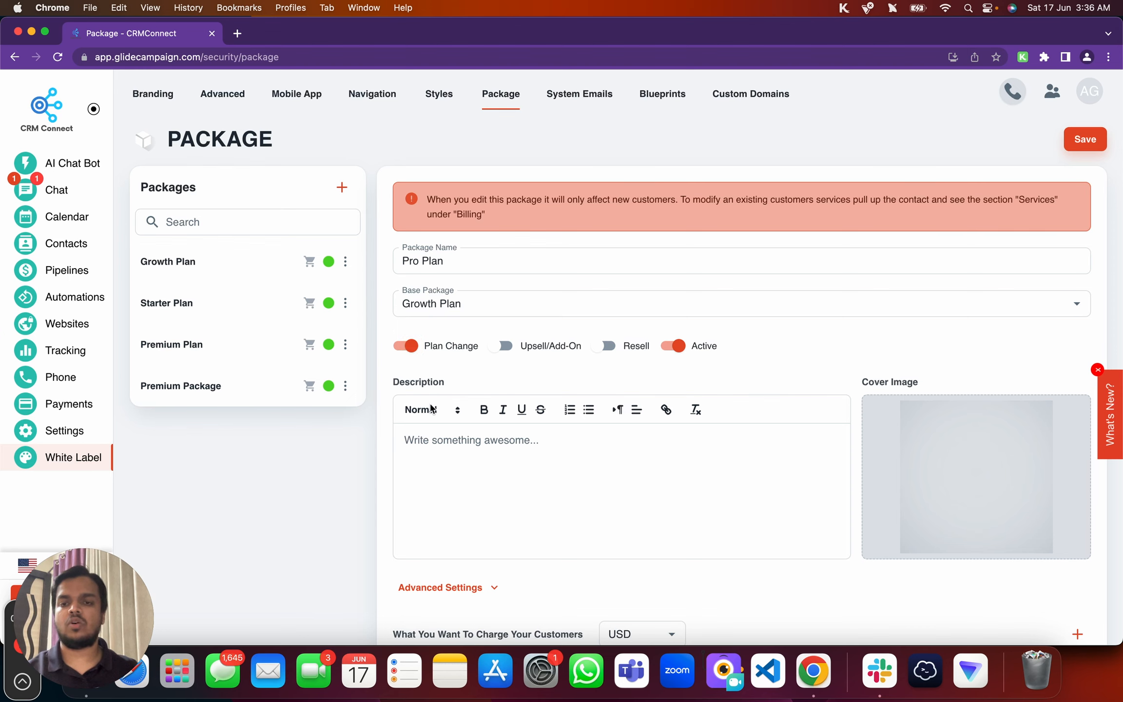
Review the package's description, cover image, customer pricing and included services list.
scroll(431, 469, down, 1)
click(513, 417)
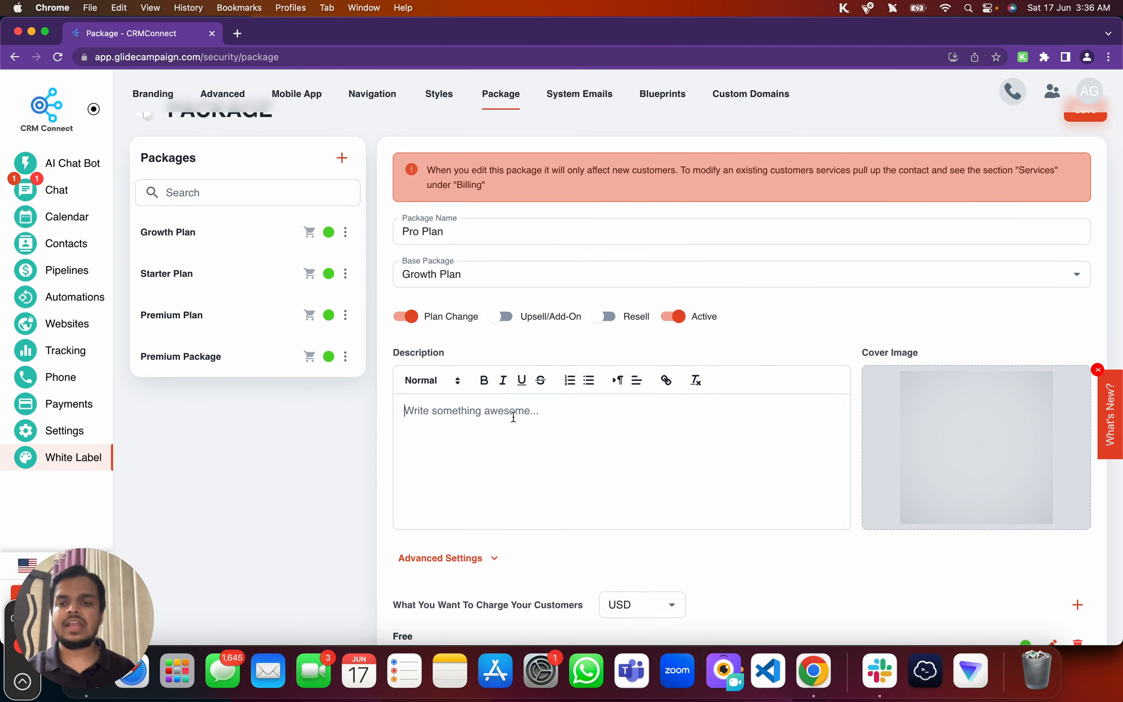
scroll(513, 417, down, 1)
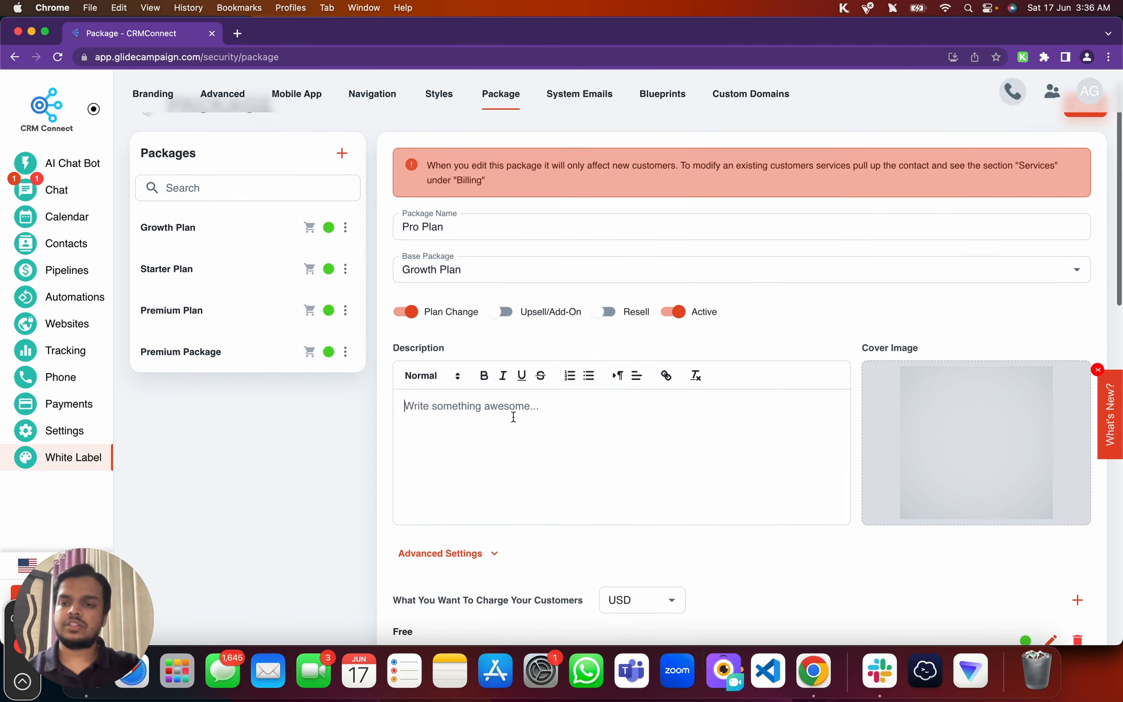
mouse_move(929, 393)
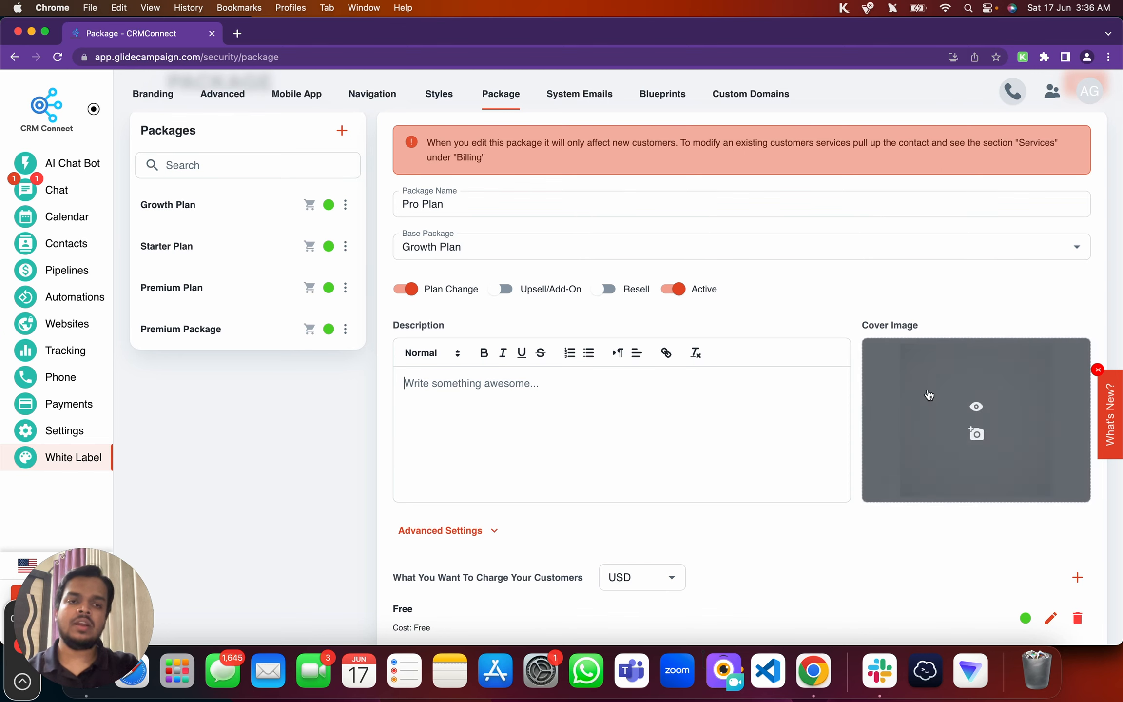
scroll(936, 393, down, 6)
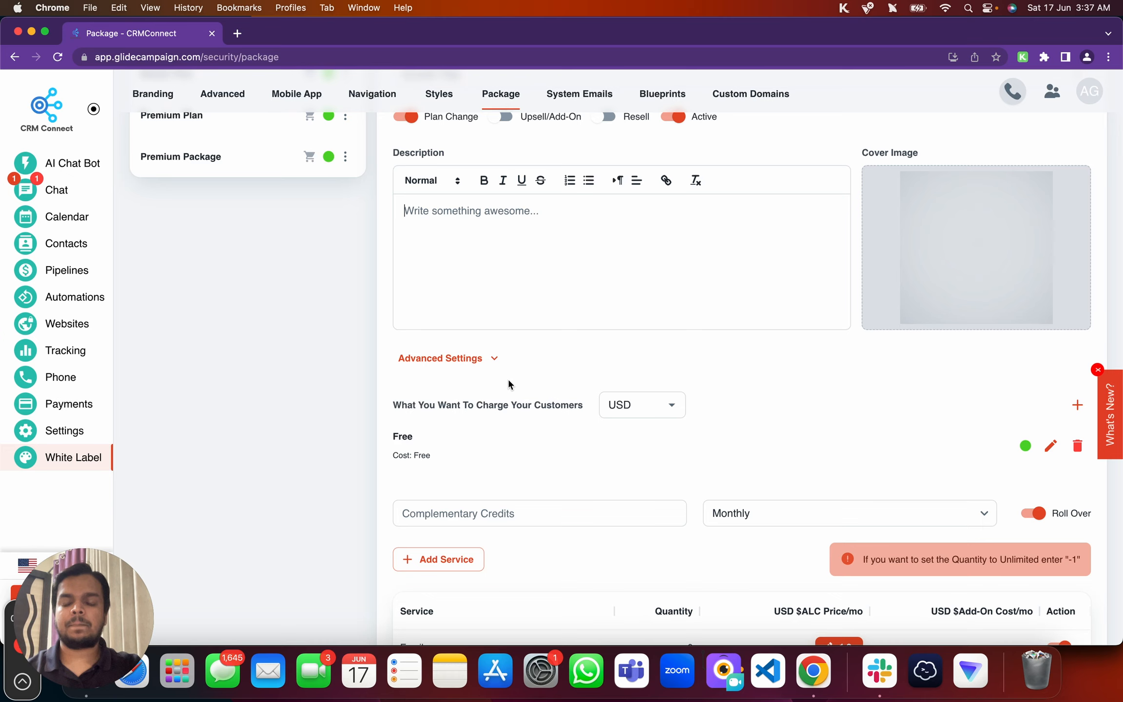
scroll(509, 385, down, 1)
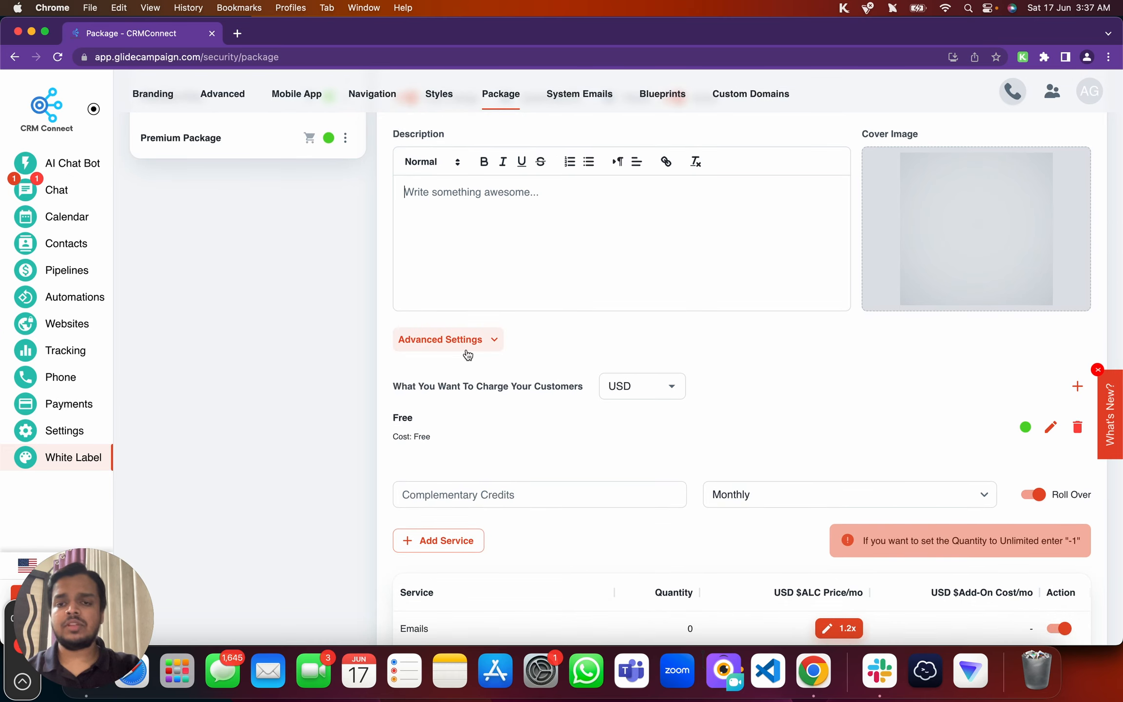
scroll(500, 480, down, 1)
scroll(501, 480, down, 3)
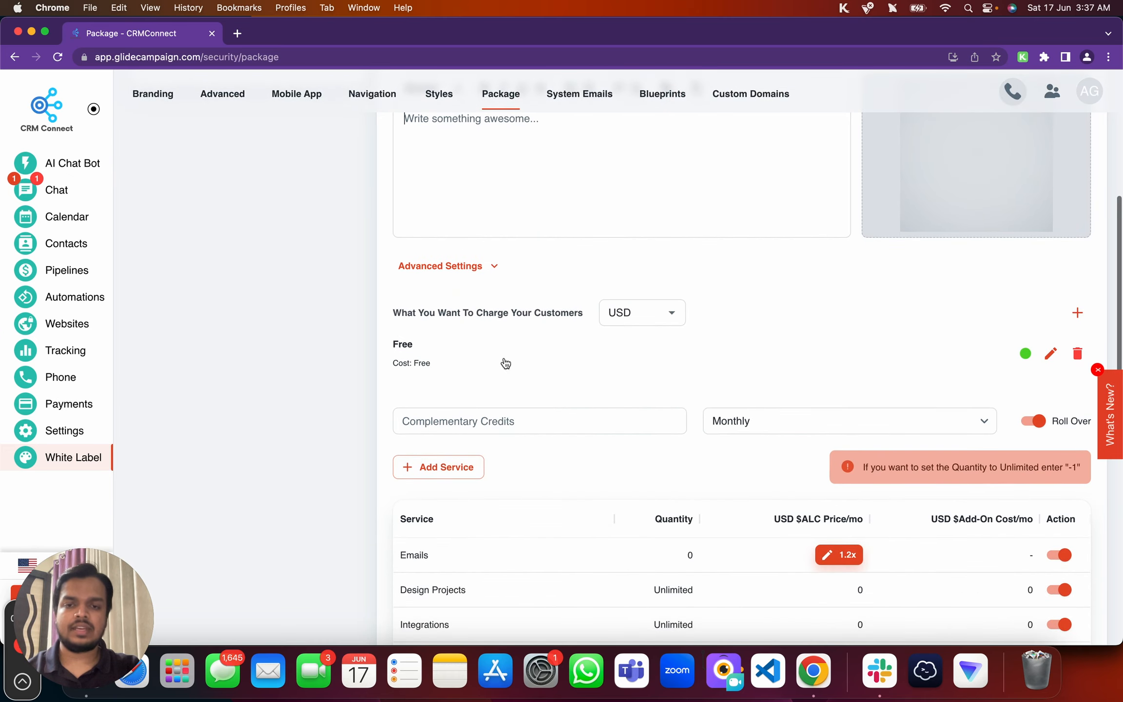
scroll(472, 312, down, 10)
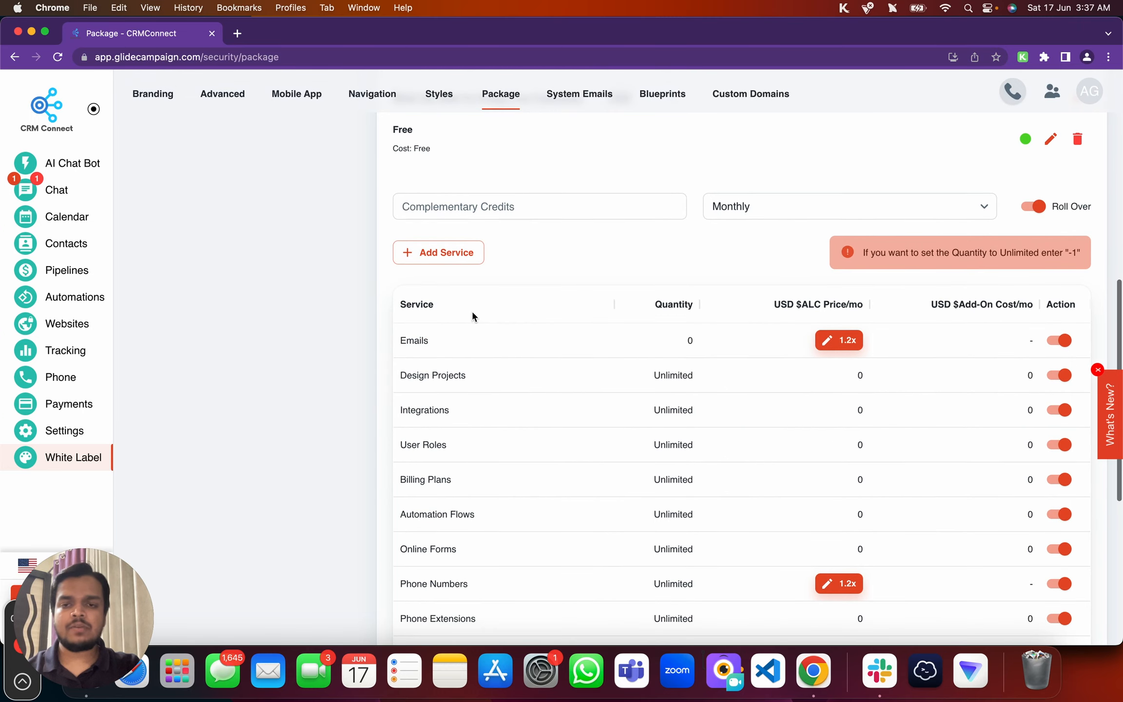
scroll(473, 316, down, 1)
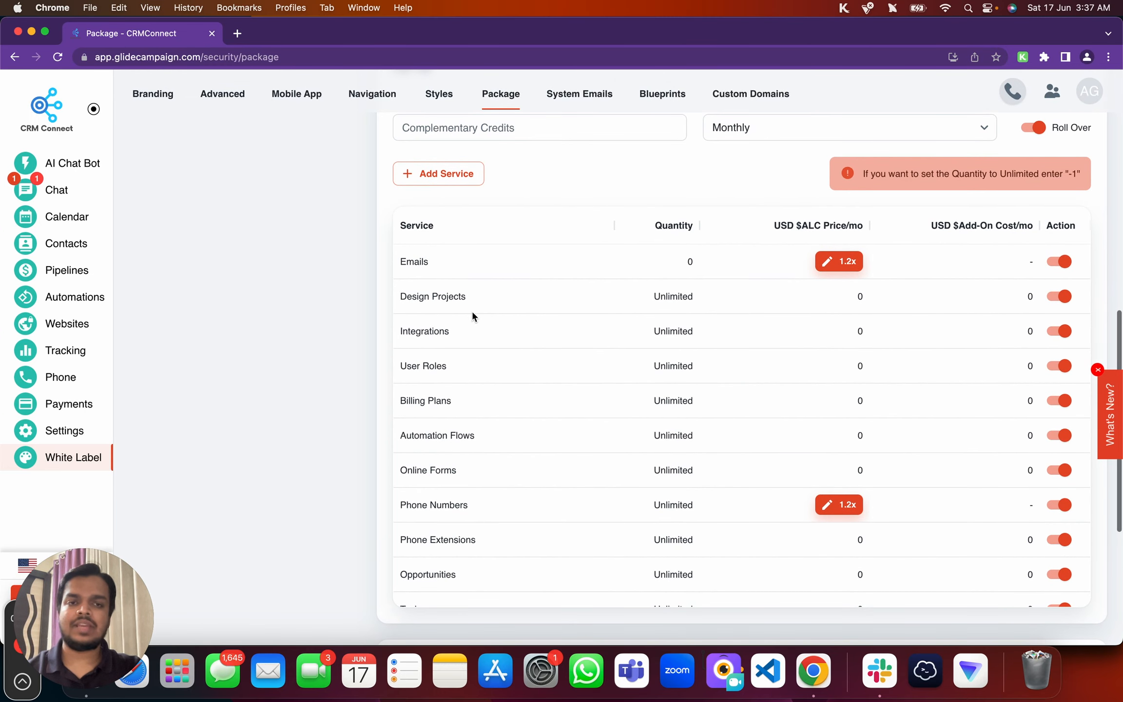
Open the markup settings of the Emails service and examine the cost and the price the customer pays.
drag(393, 261, 426, 263)
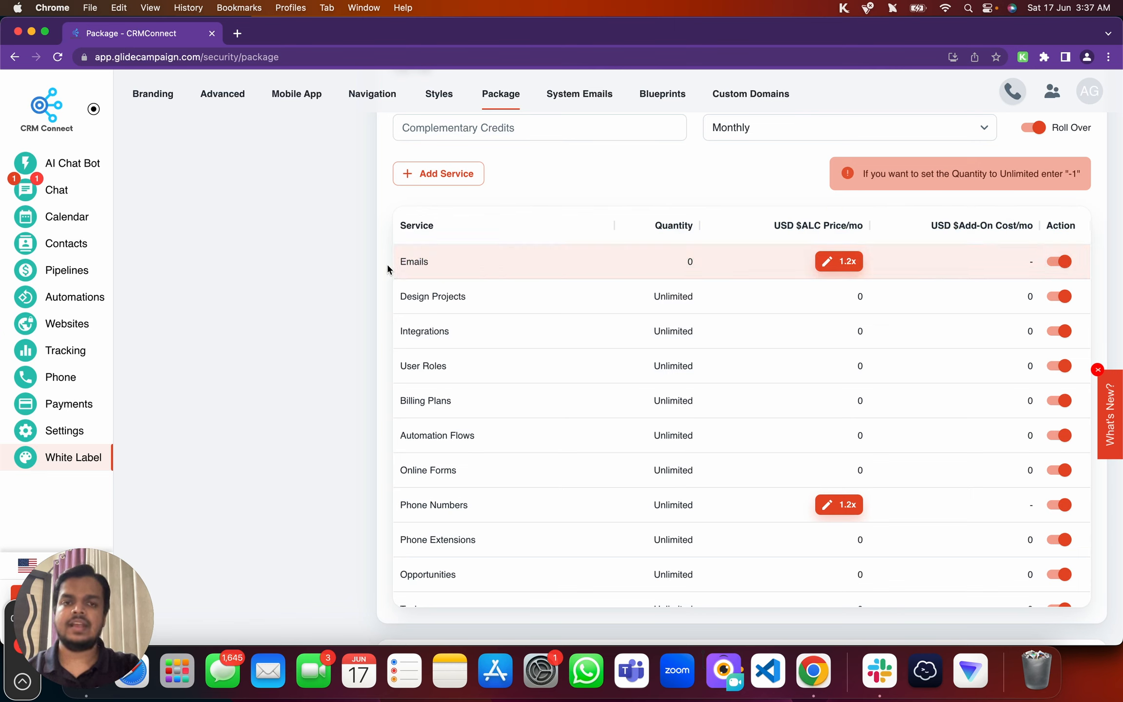
click(850, 263)
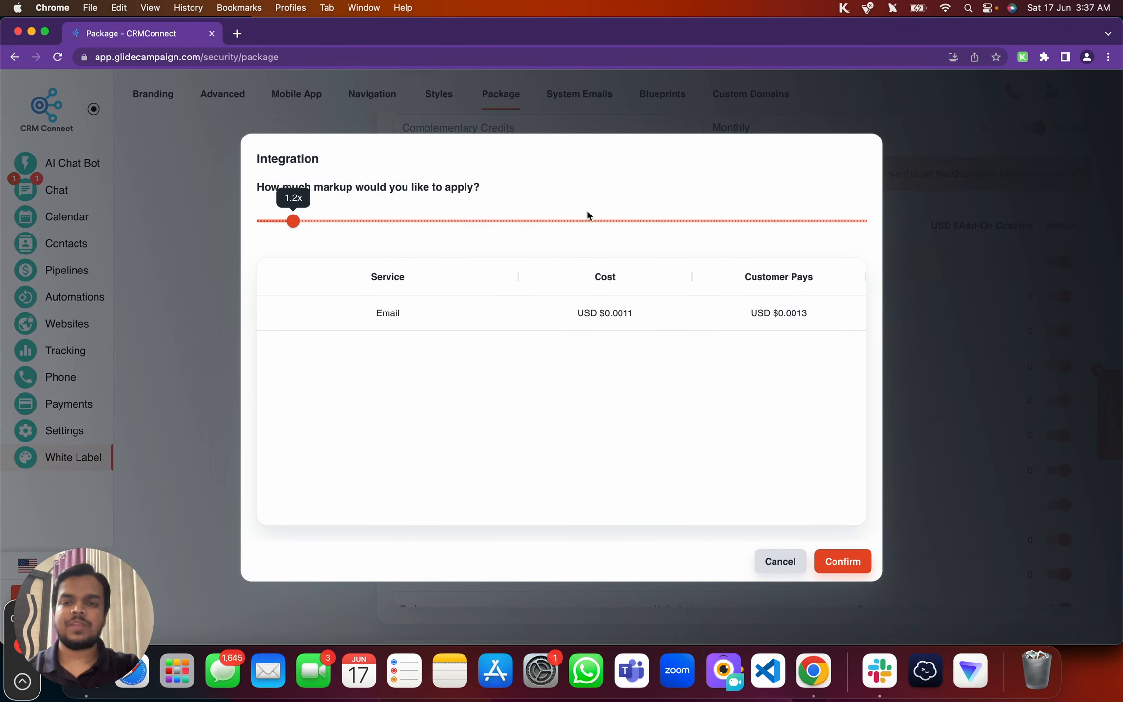
click(608, 313)
drag(608, 312, 639, 316)
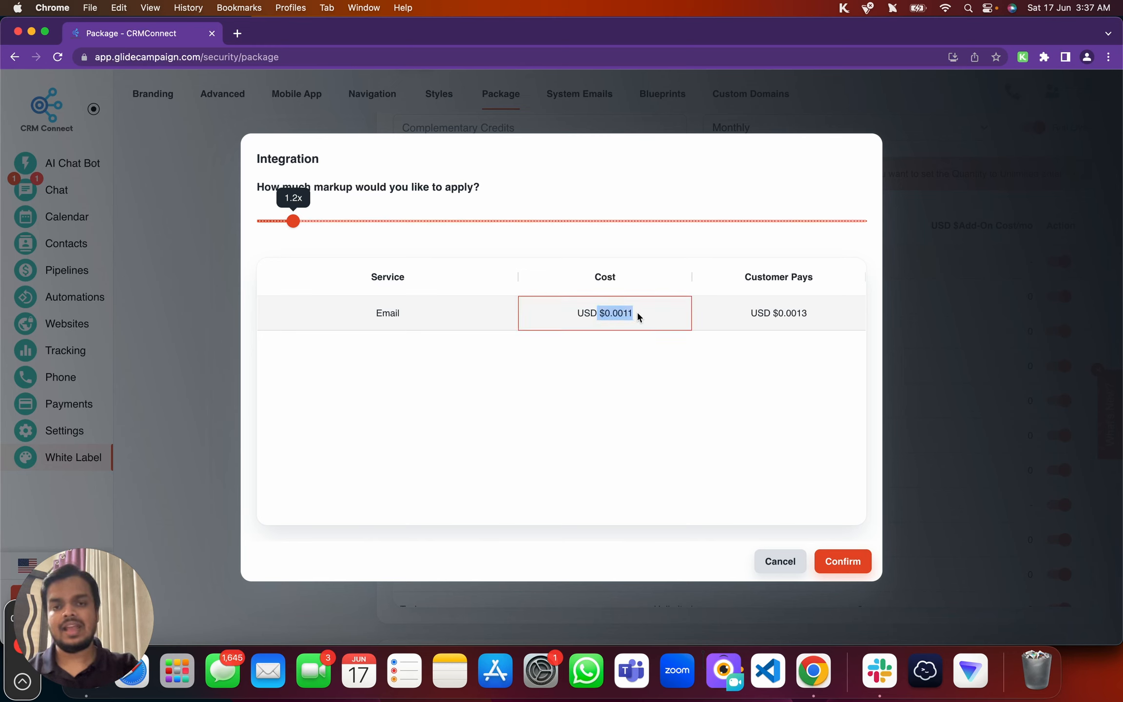
click(769, 313)
drag(771, 313, 815, 316)
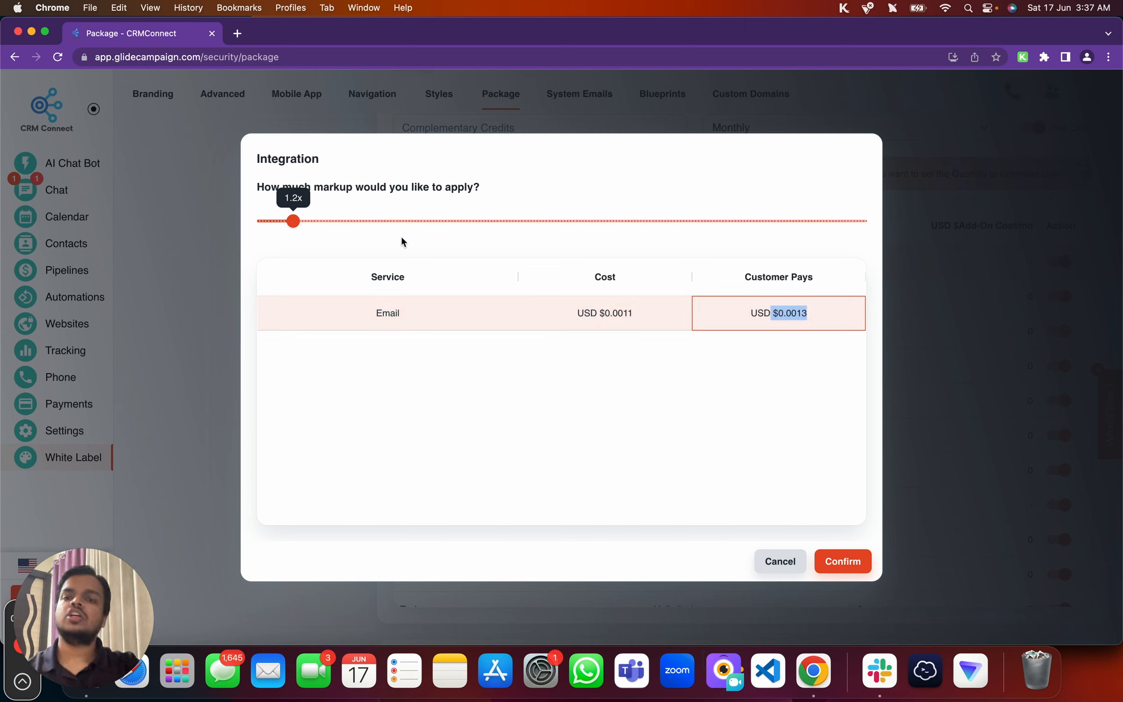
Try a 2x markup for the Email service and compare its cost with the customer price.
drag(297, 224, 318, 225)
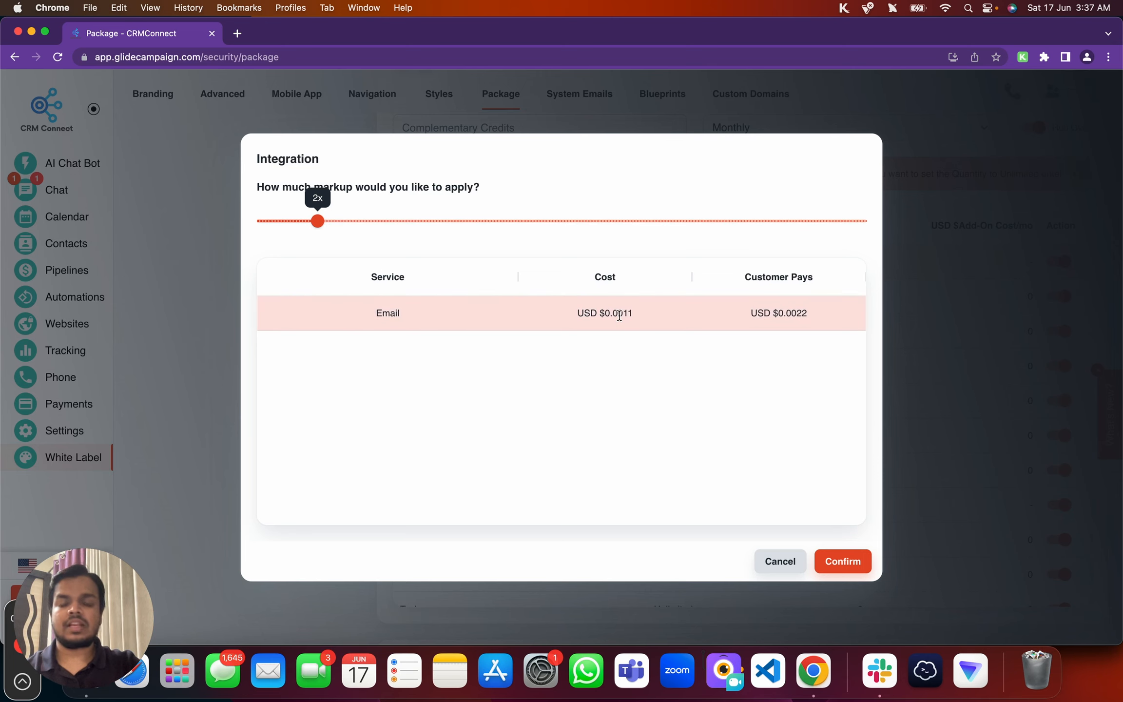
scroll(621, 313, up, 5)
drag(581, 312, 647, 315)
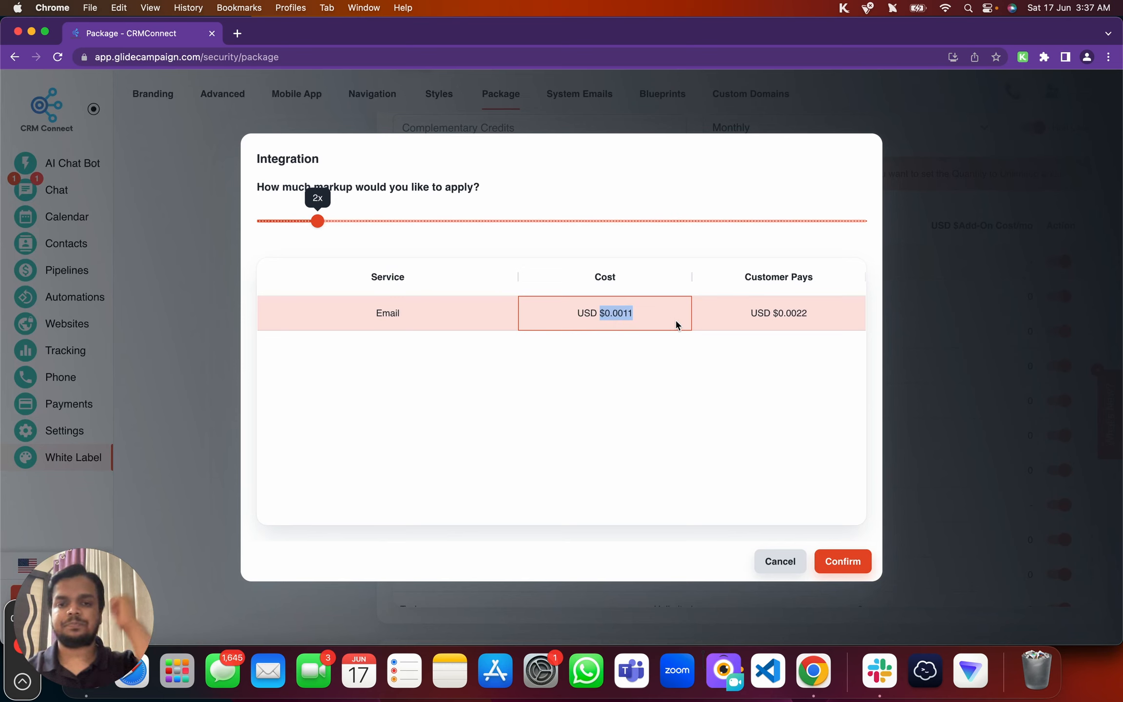
double_click(615, 311)
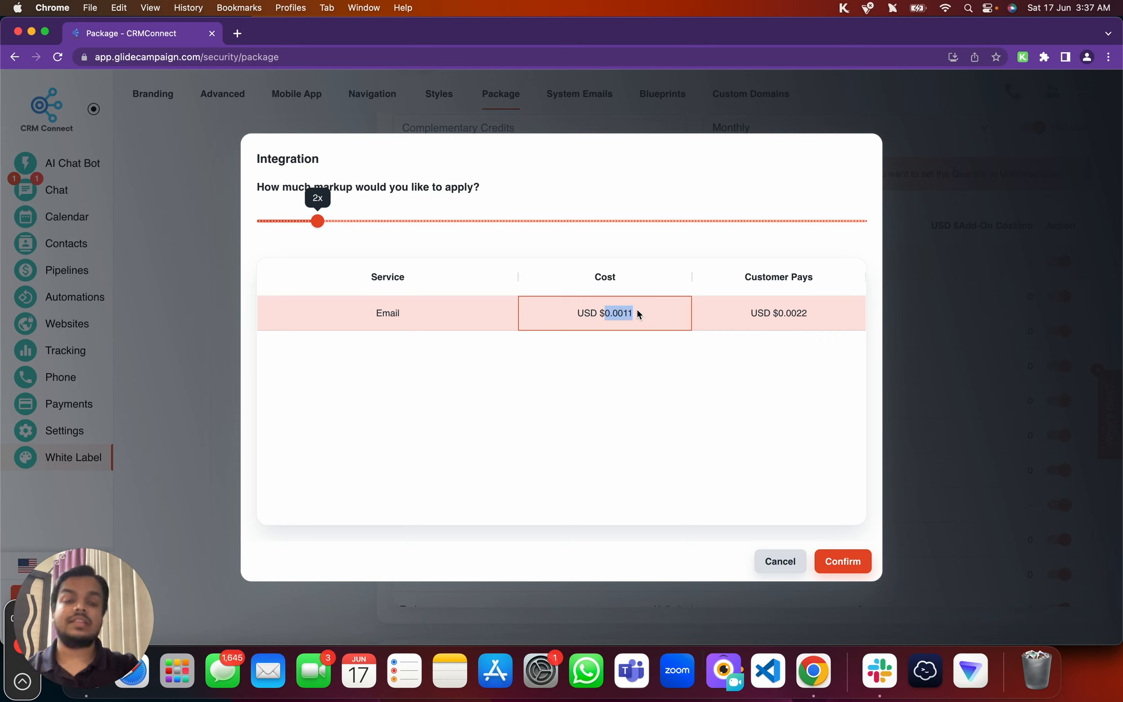
triple_click(799, 311)
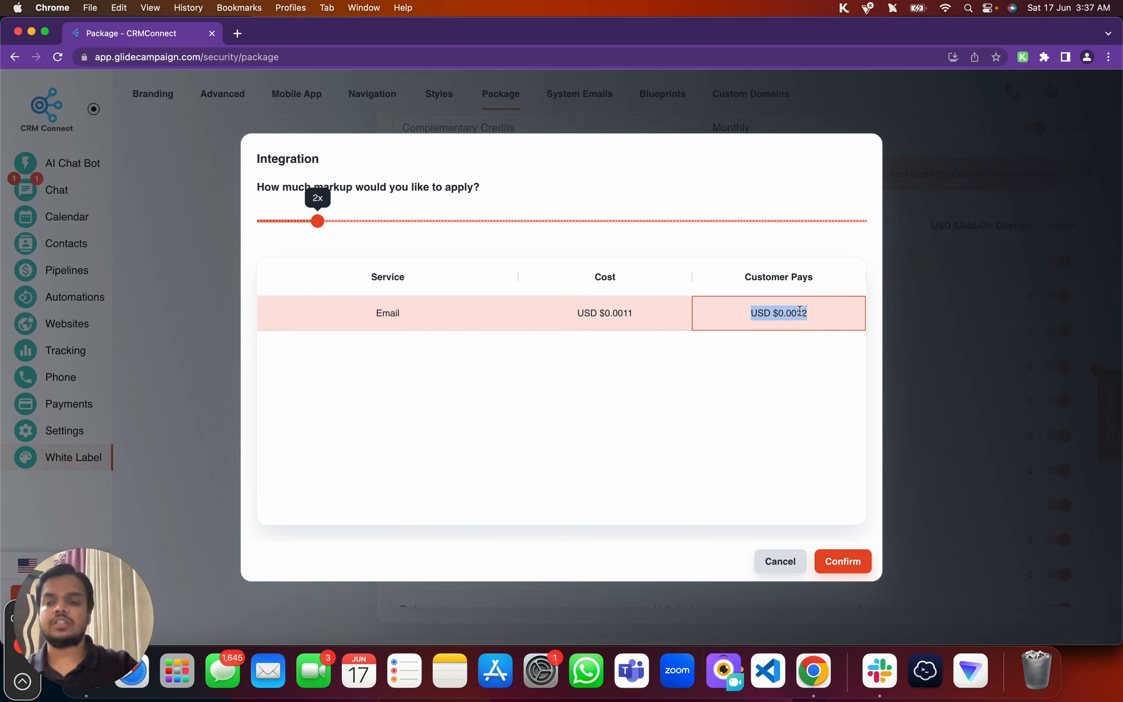
Return the Email service markup to 1.2x and confirm it.
click(316, 214)
drag(316, 214, 293, 219)
click(843, 561)
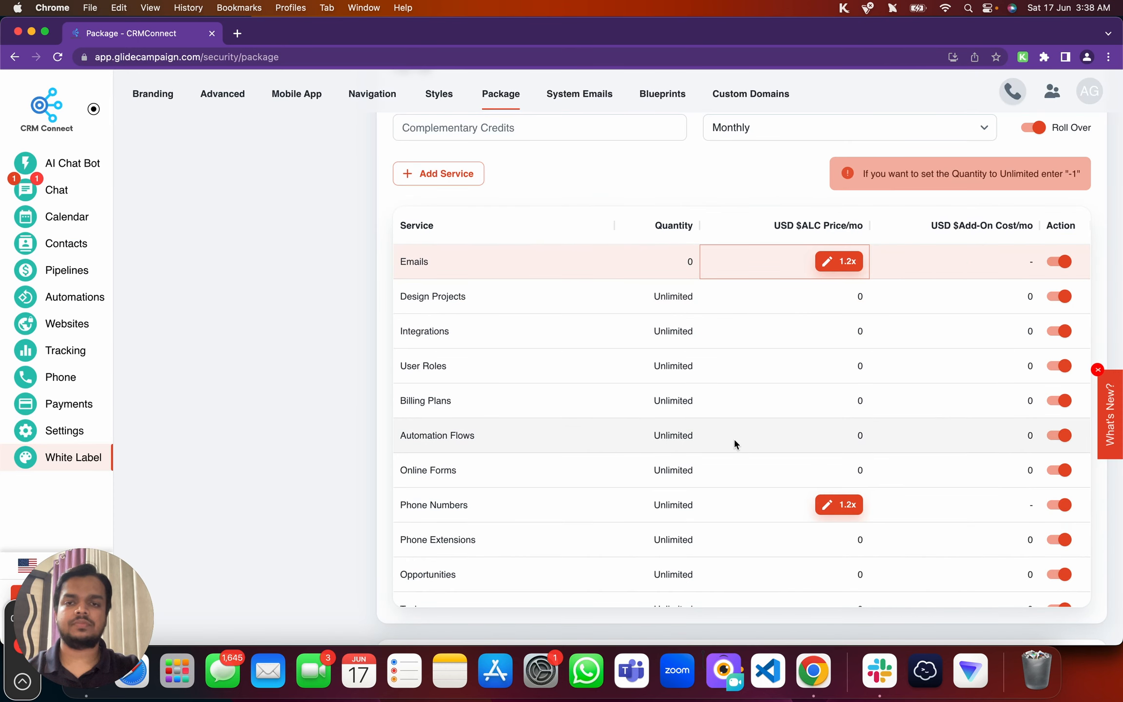
Set the quantity of the Emails service to 100.
scroll(734, 439, down, 2)
scroll(744, 364, up, 2)
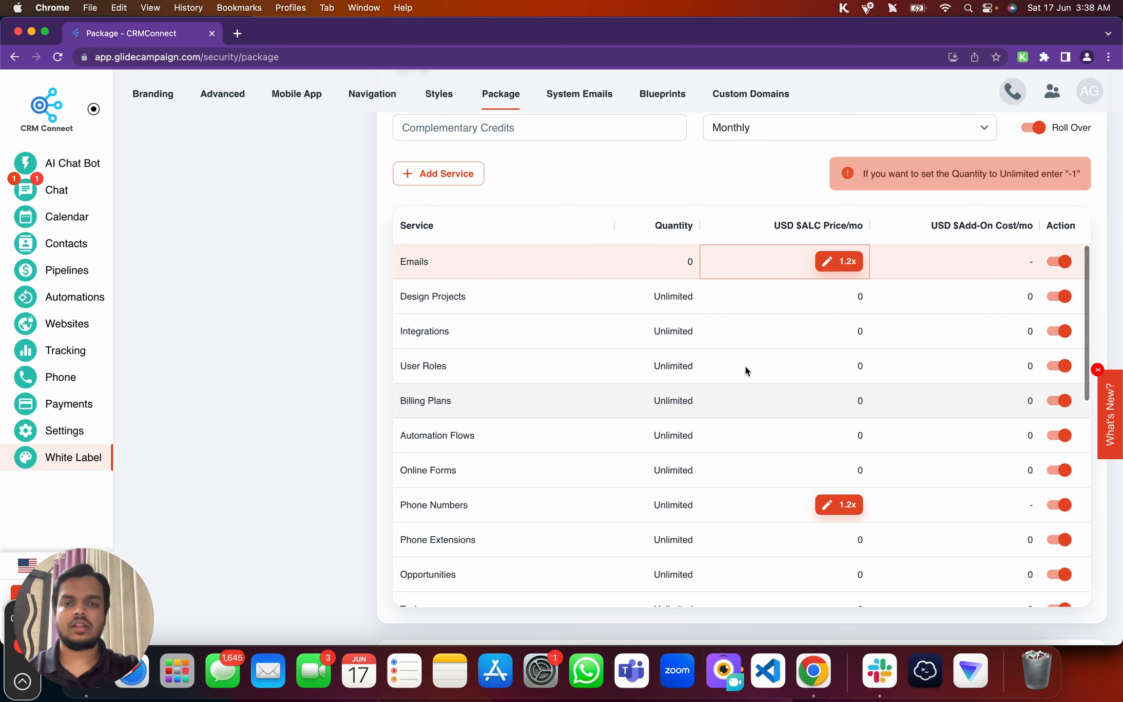
click(680, 260)
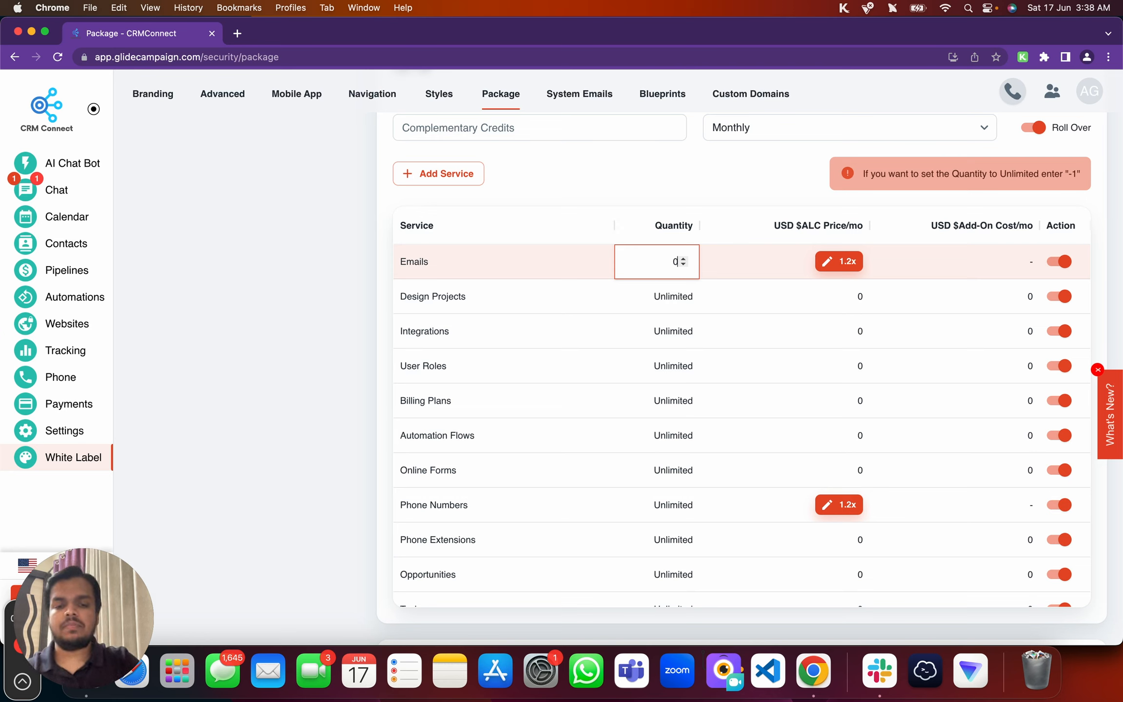
text(100)
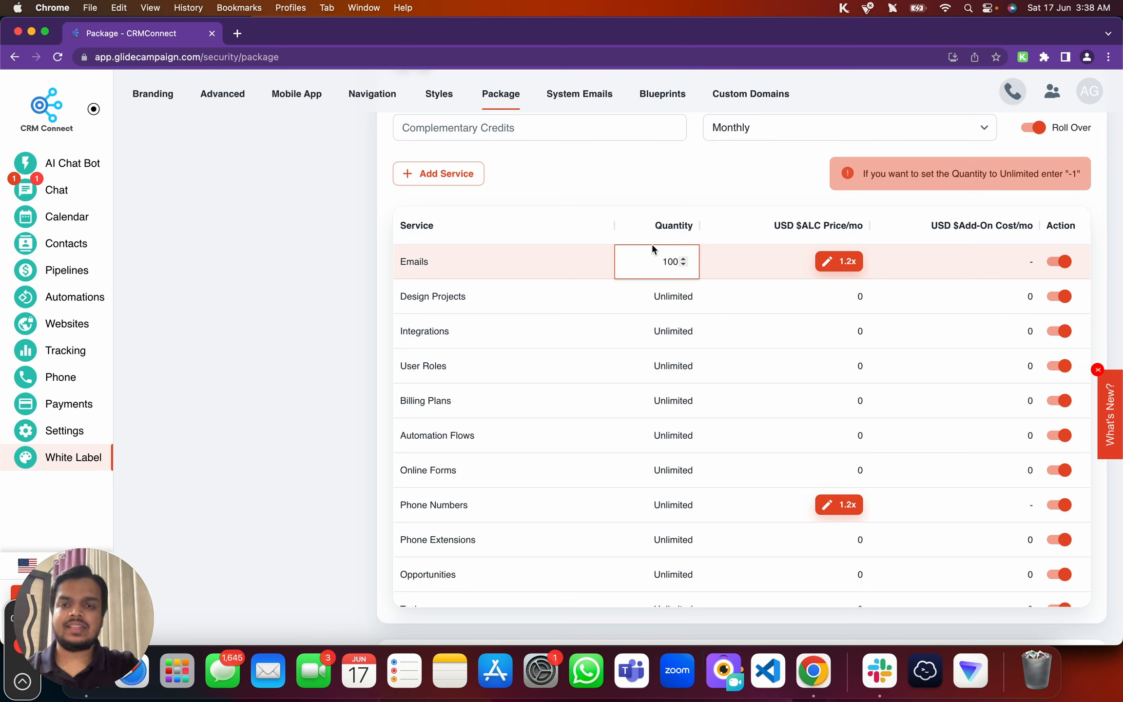
click(686, 222)
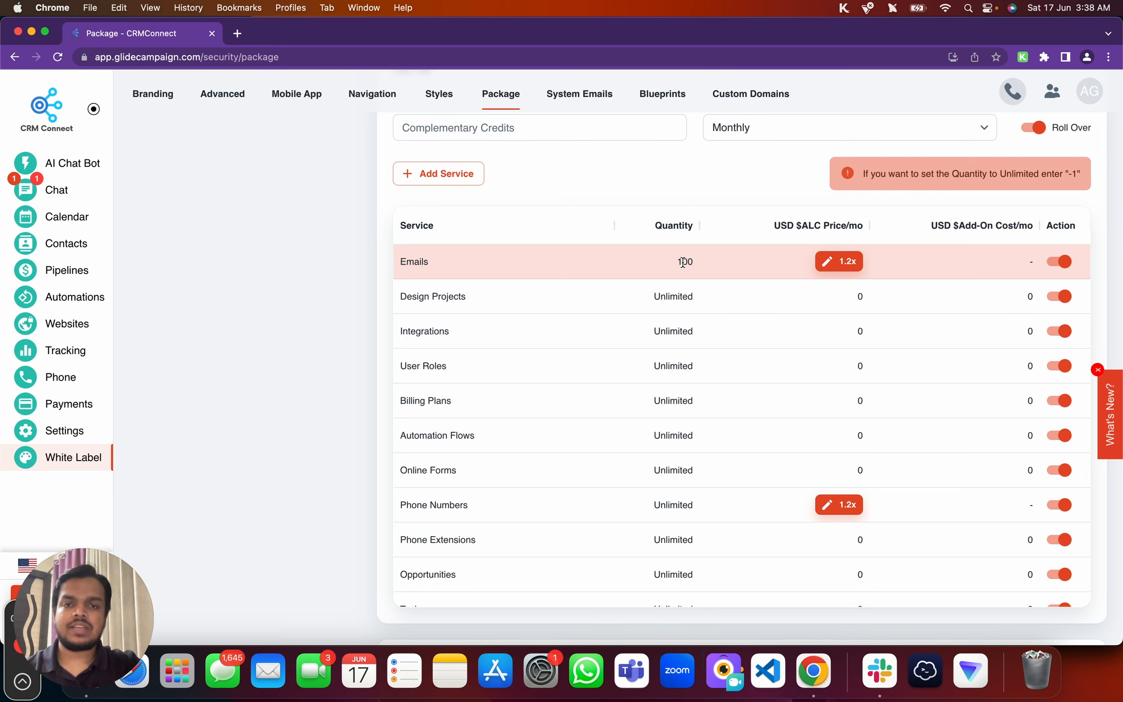
Reopen the Emails markup settings for review and close them without applying changes.
click(838, 261)
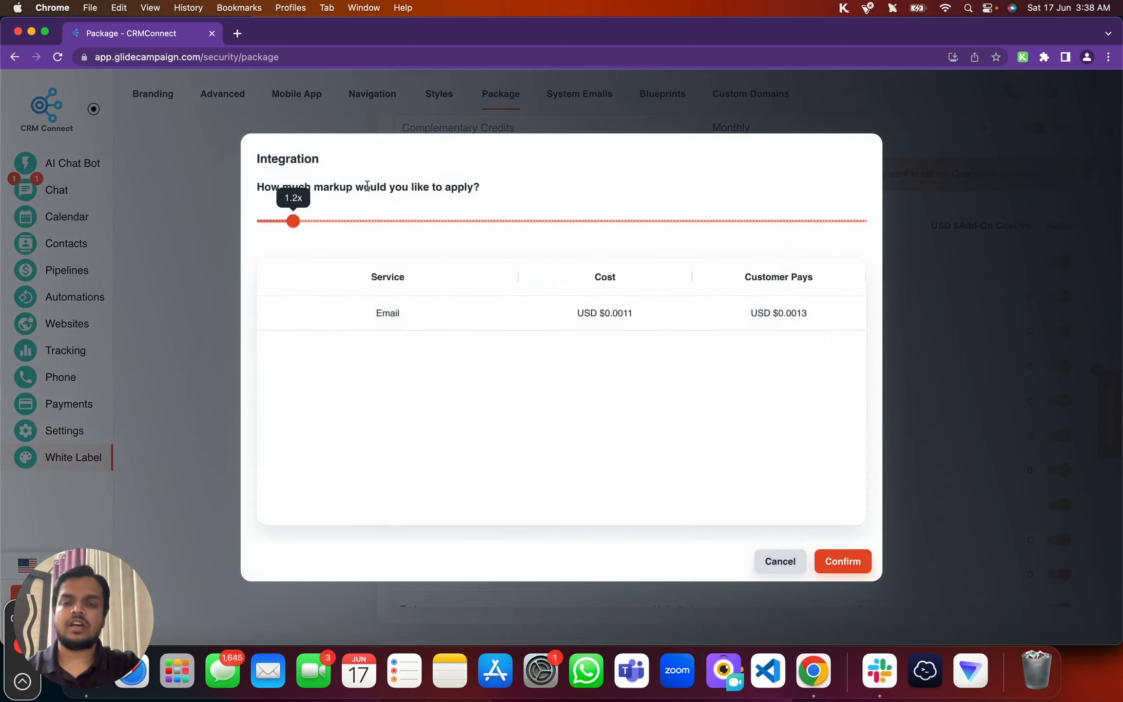
click(771, 558)
click(769, 557)
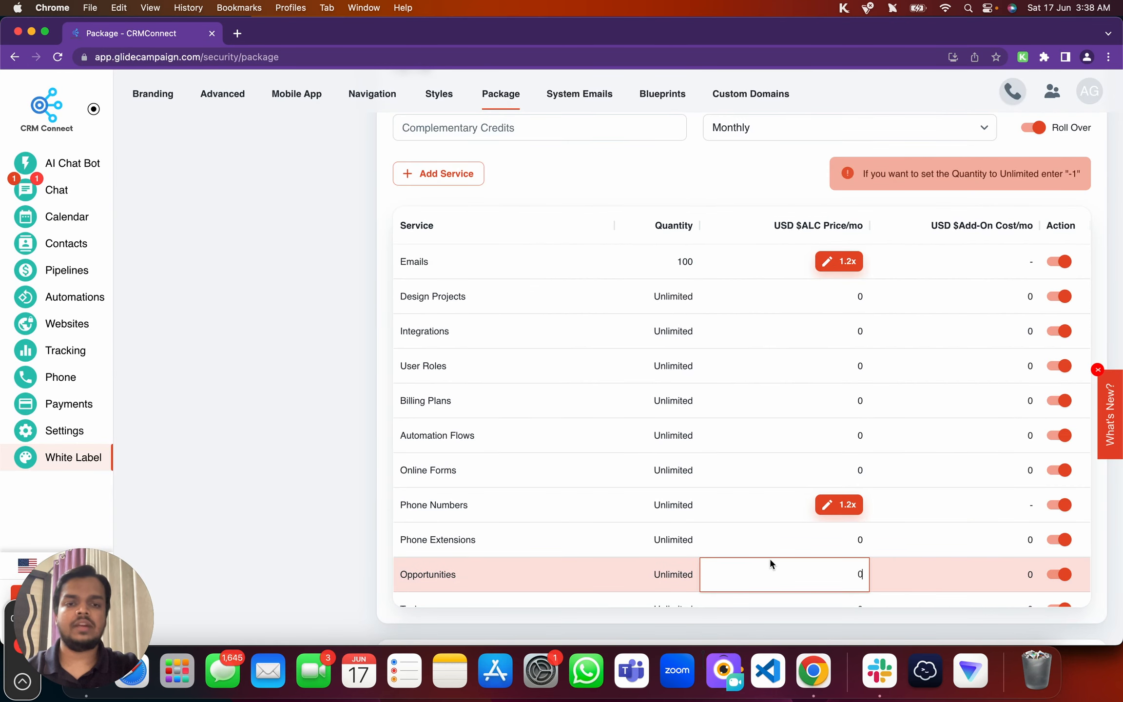
click(872, 330)
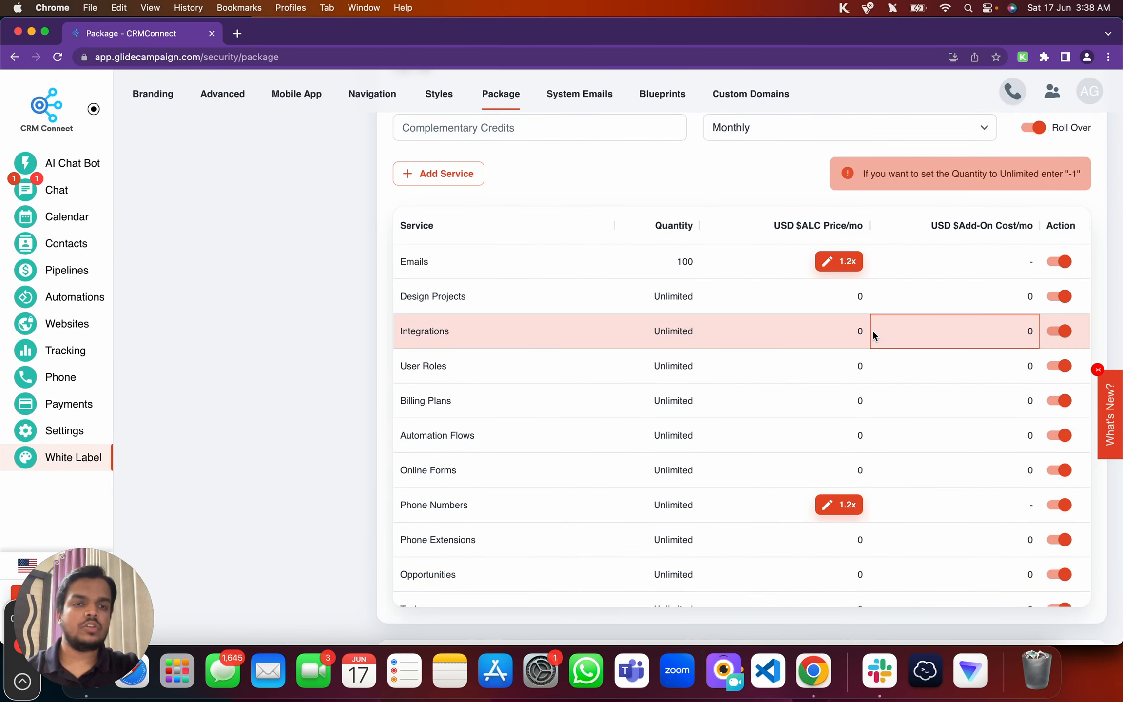
click(1053, 263)
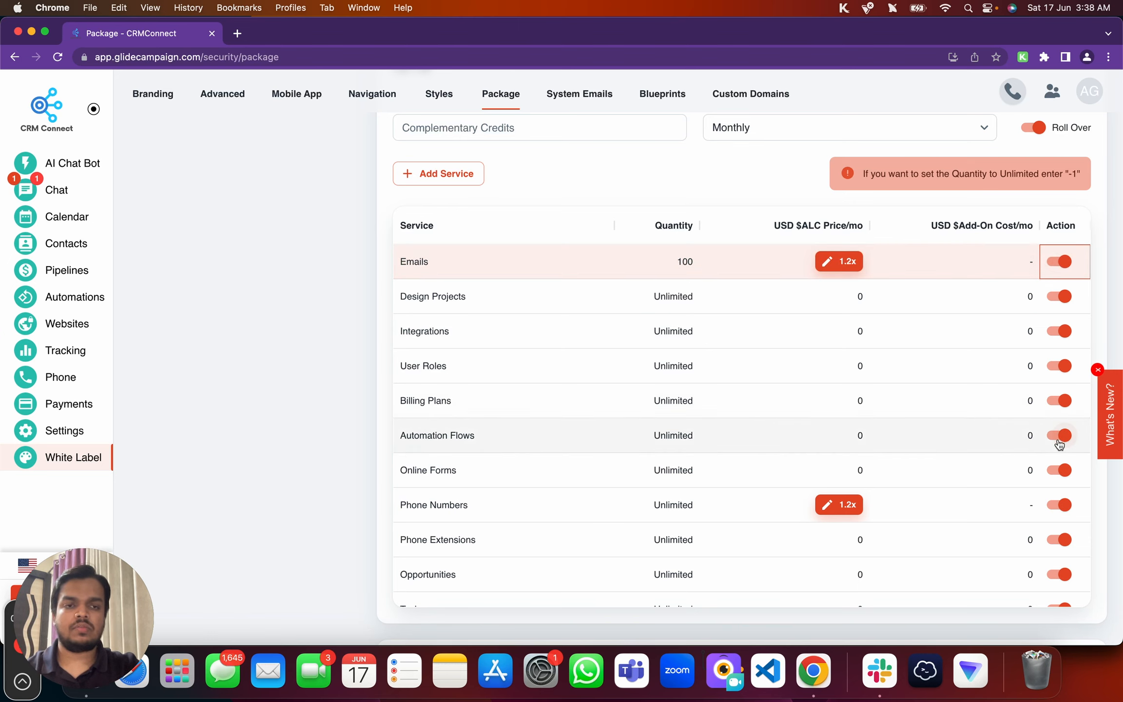
Review the services included in the package and their quantity settings, from Emails down to MMS.
scroll(1059, 444, down, 5)
scroll(1059, 443, up, 5)
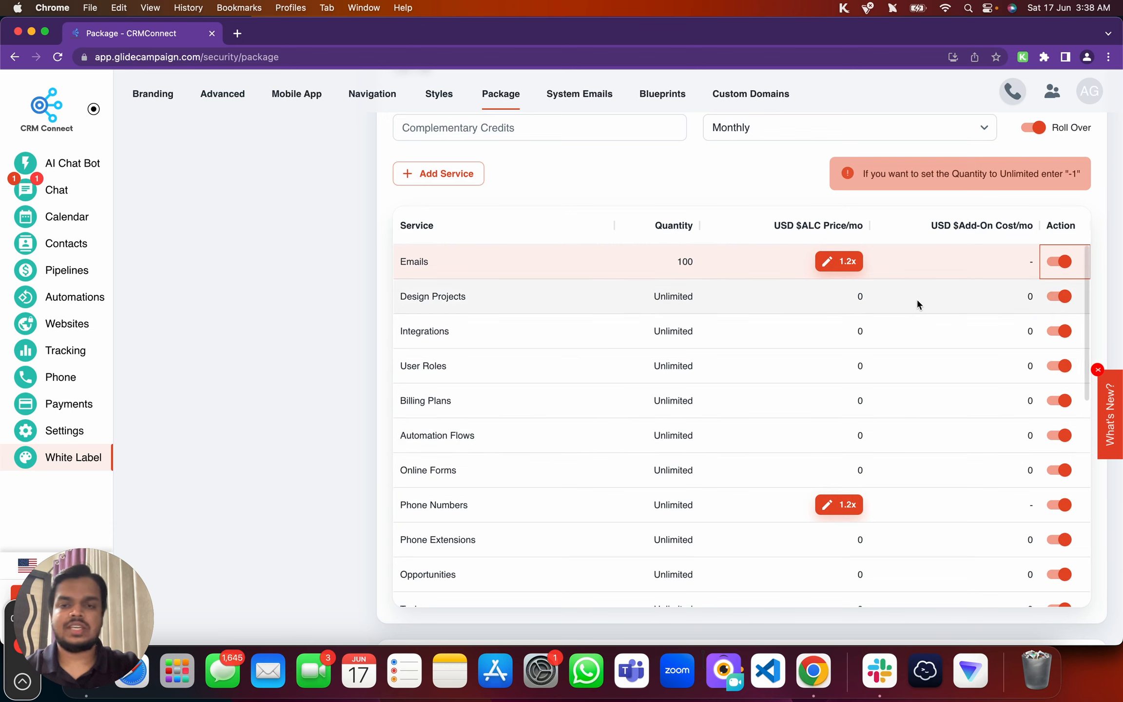
click(654, 296)
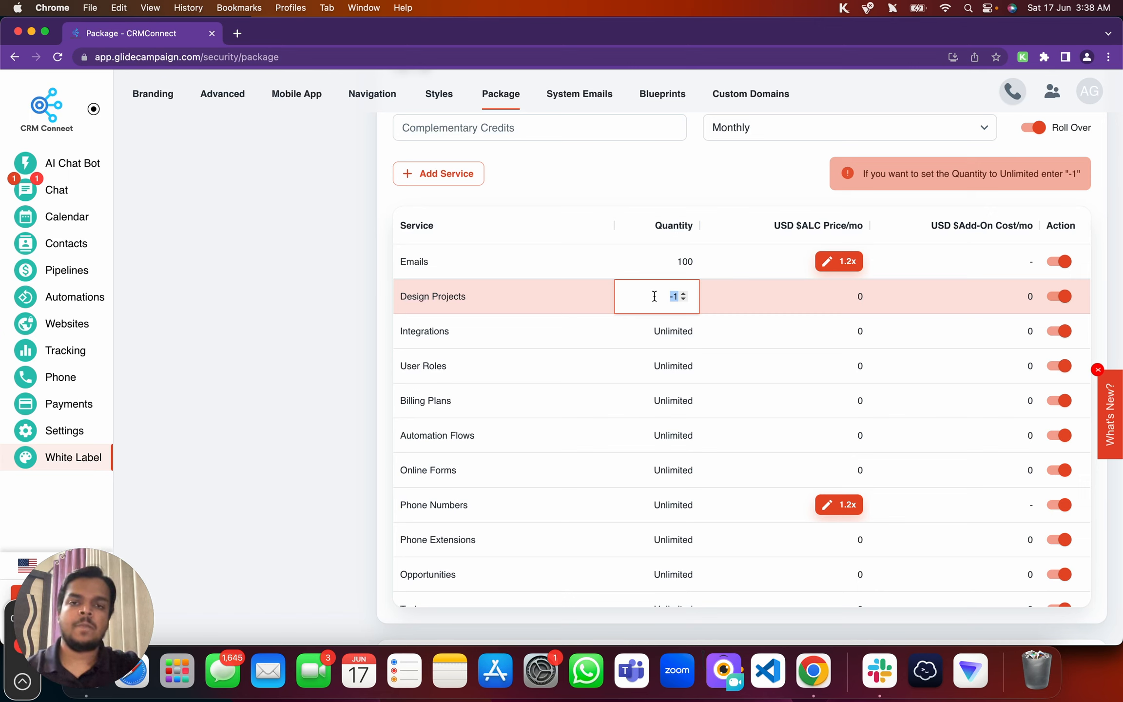
click(415, 266)
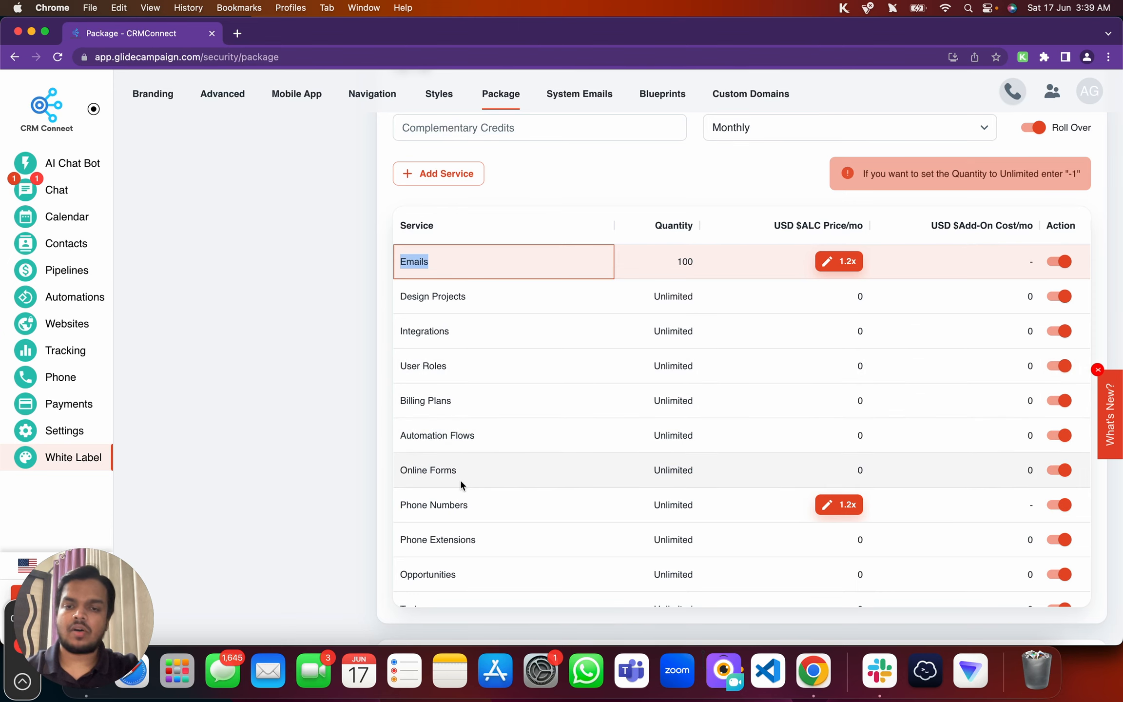
scroll(462, 483, down, 3)
scroll(451, 519, down, 1)
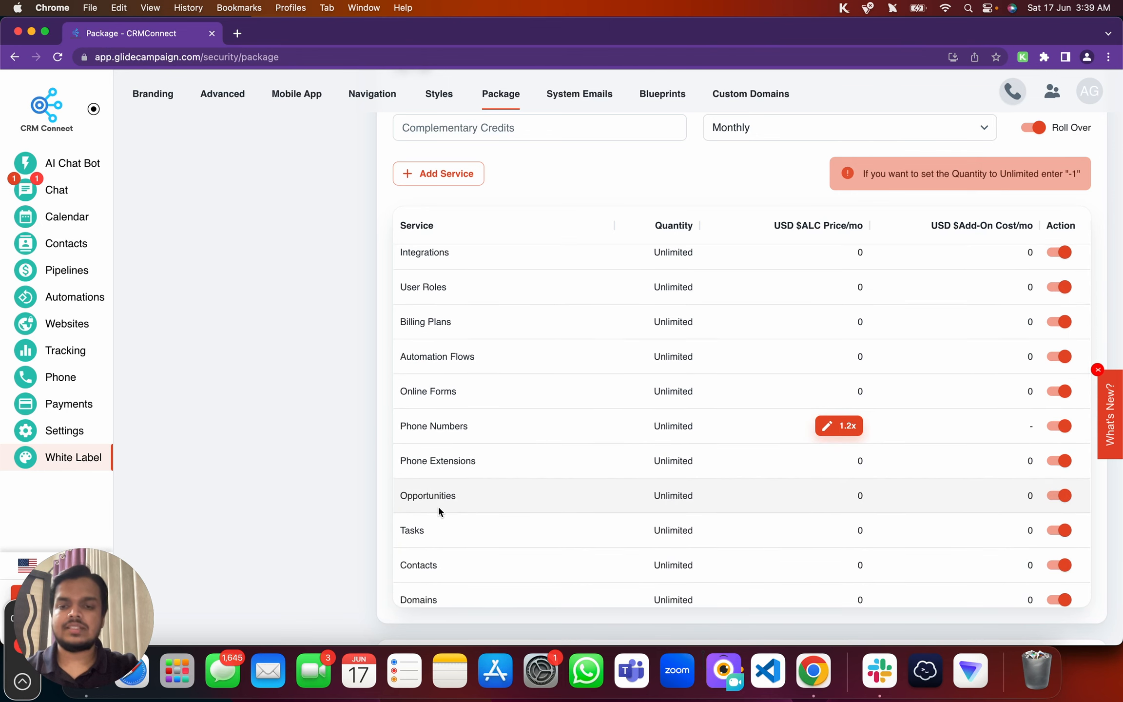
scroll(438, 508, down, 2)
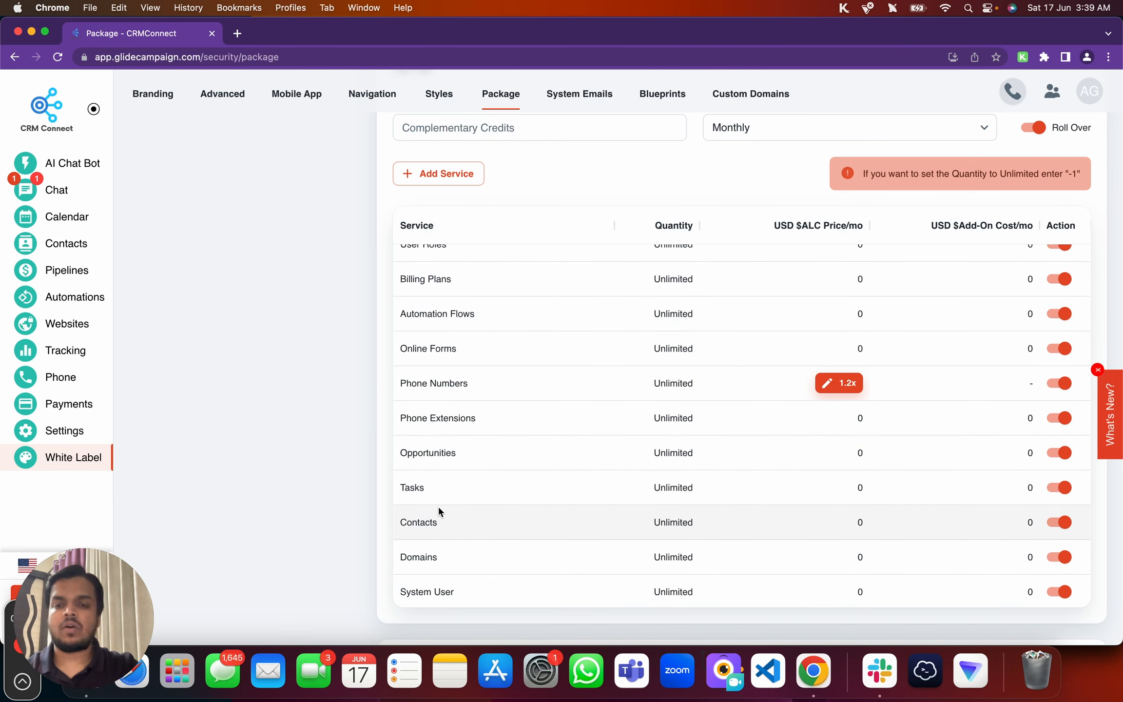
scroll(418, 495, down, 1)
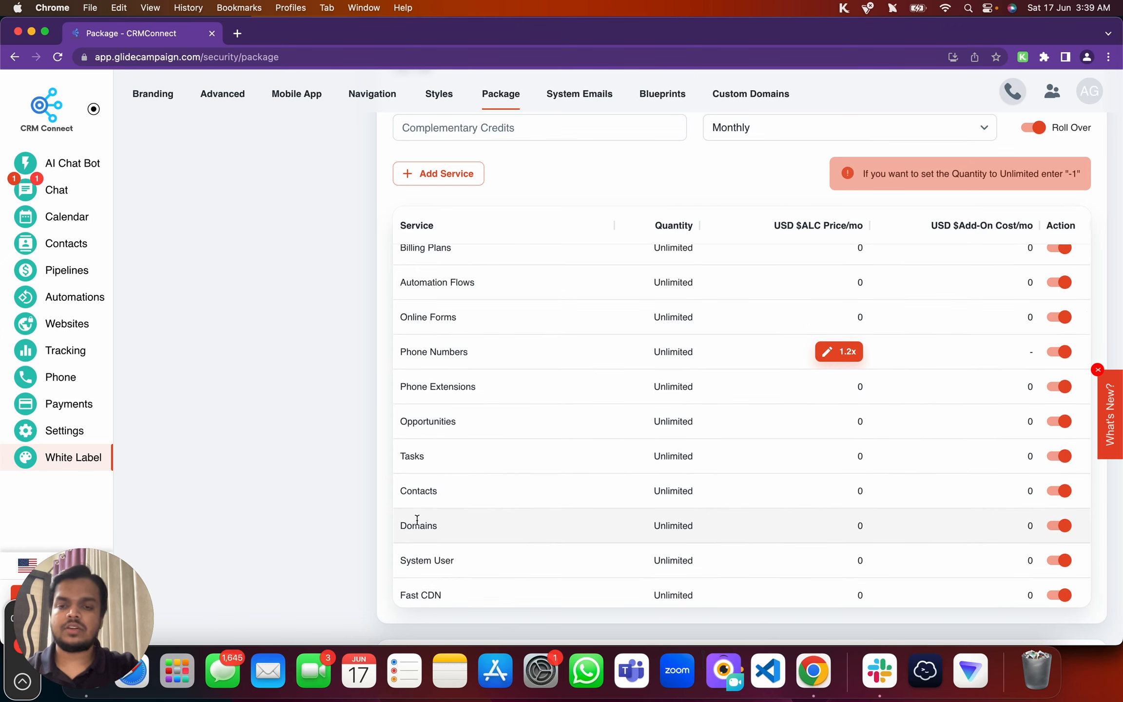
scroll(416, 519, down, 2)
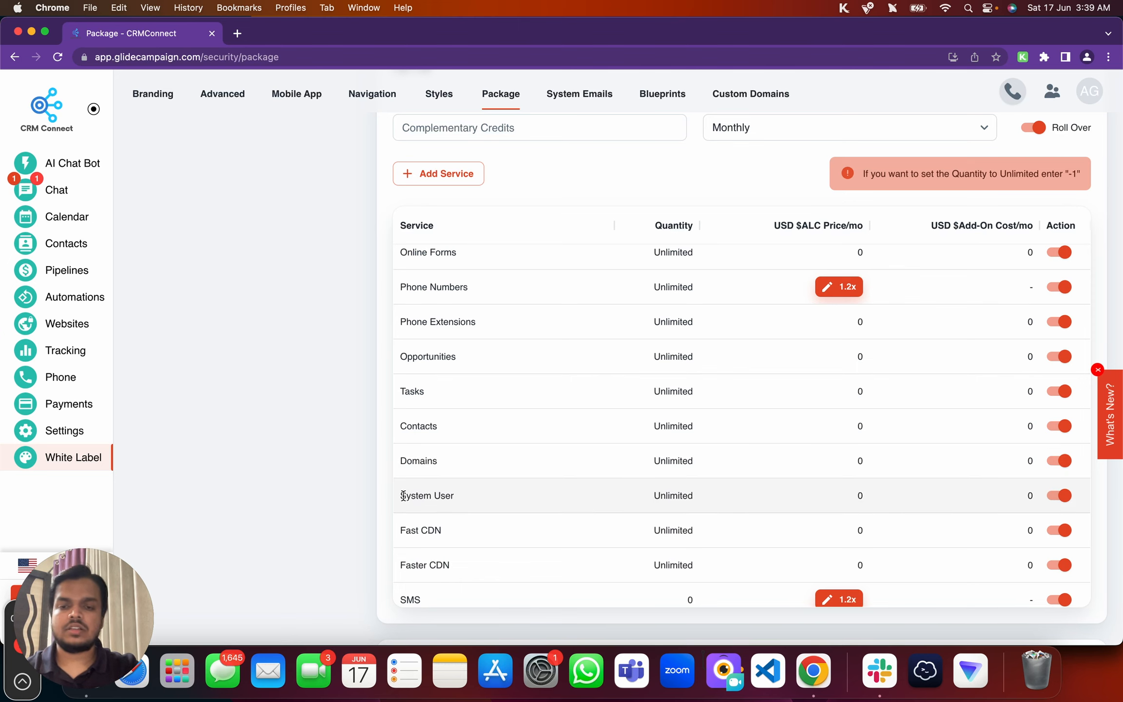
scroll(403, 495, down, 2)
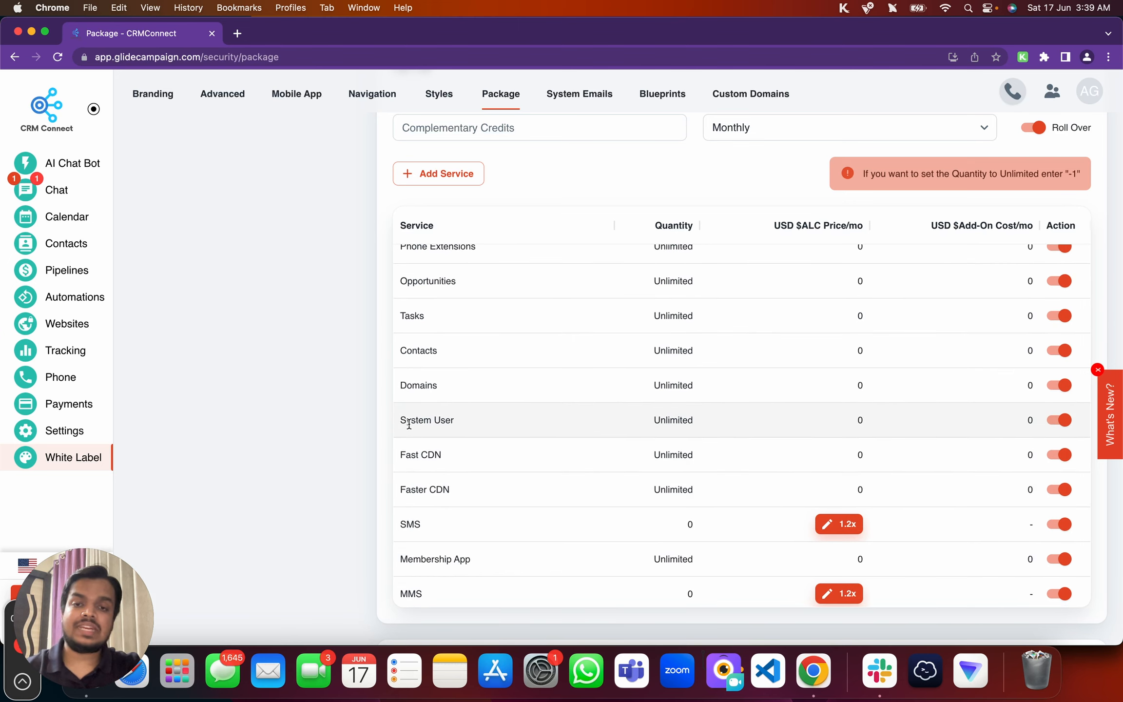
Set the quantity of the System User service to 1.
click(401, 421)
drag(400, 420, 461, 421)
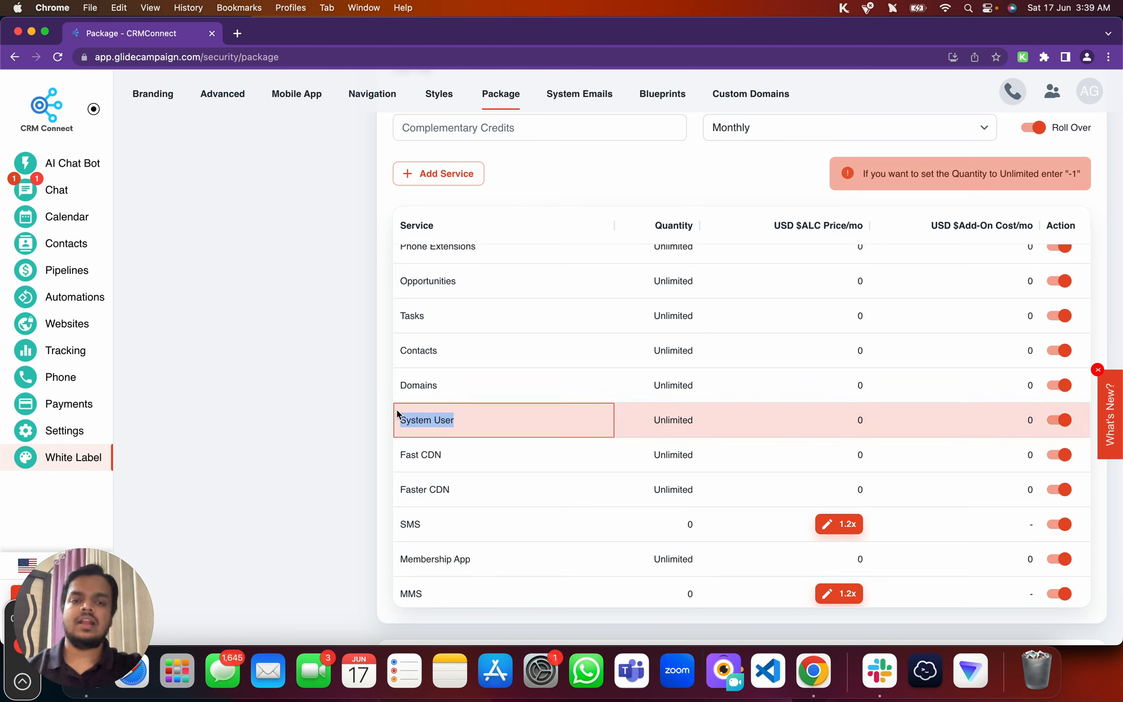
click(672, 421)
key(BackSpace)
key(BackSpace)
text(1)
Set the monthly ALC price of the System User service to 10 USD.
click(838, 414)
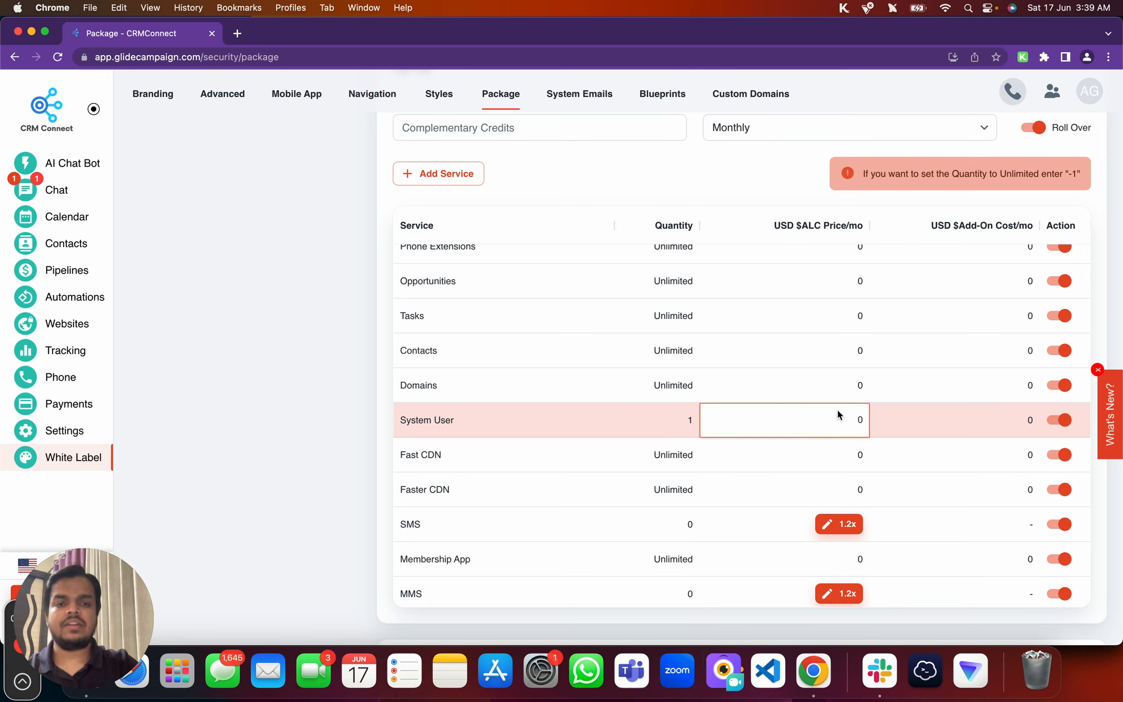
double_click(834, 425)
key(Left)
text(1)
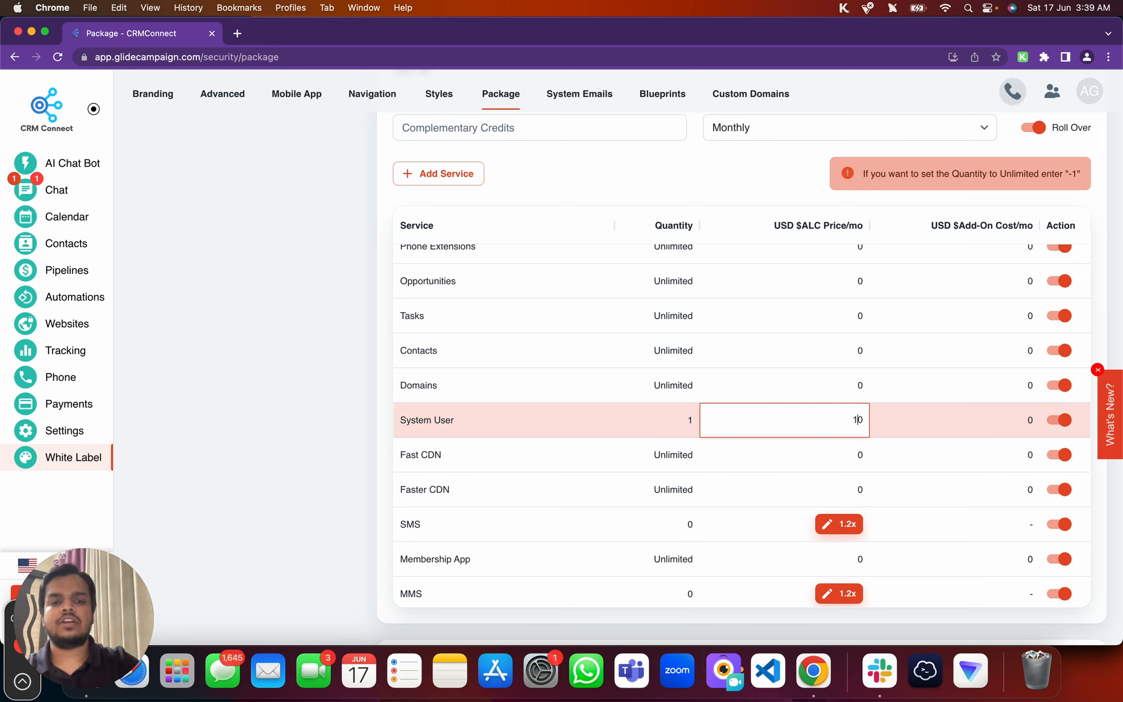
click(904, 378)
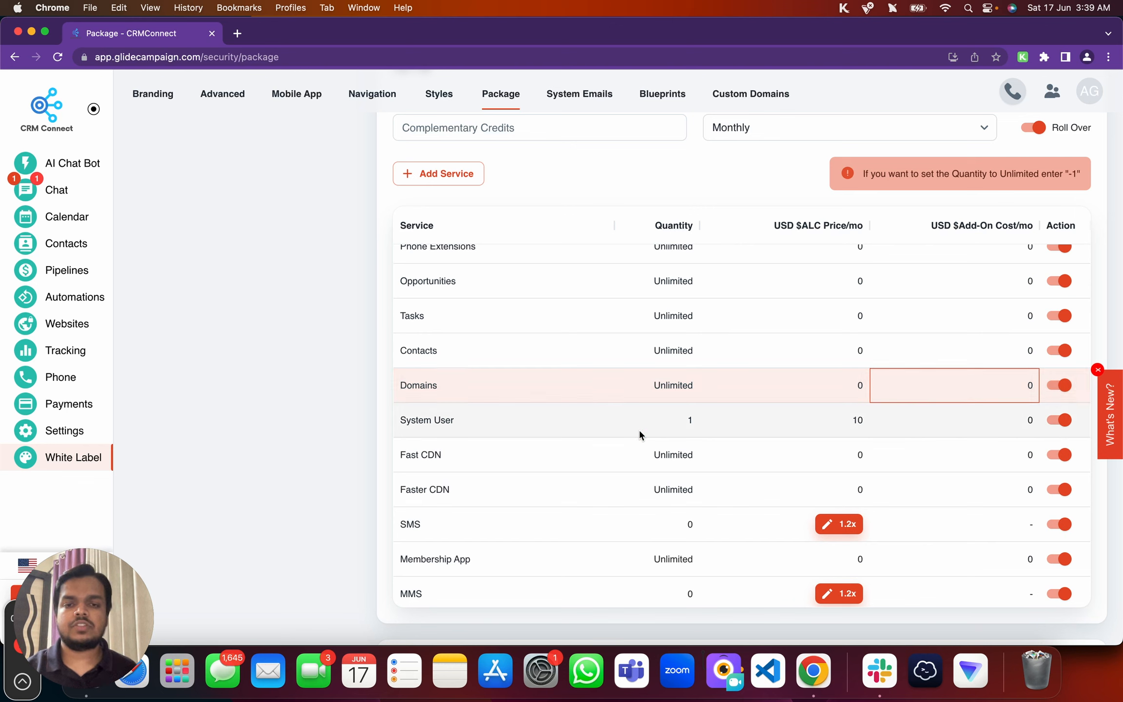
Set the quantity of the Design Projects service to 1.
scroll(361, 311, up, 15)
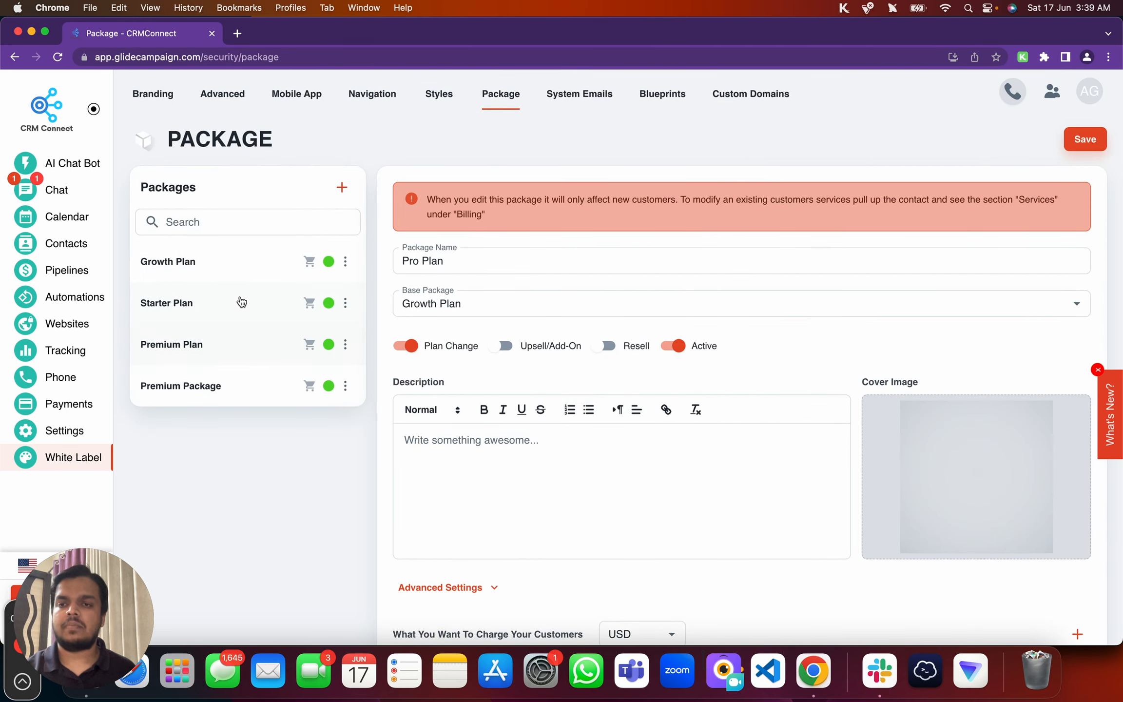
scroll(657, 382, down, 1)
scroll(656, 376, down, 15)
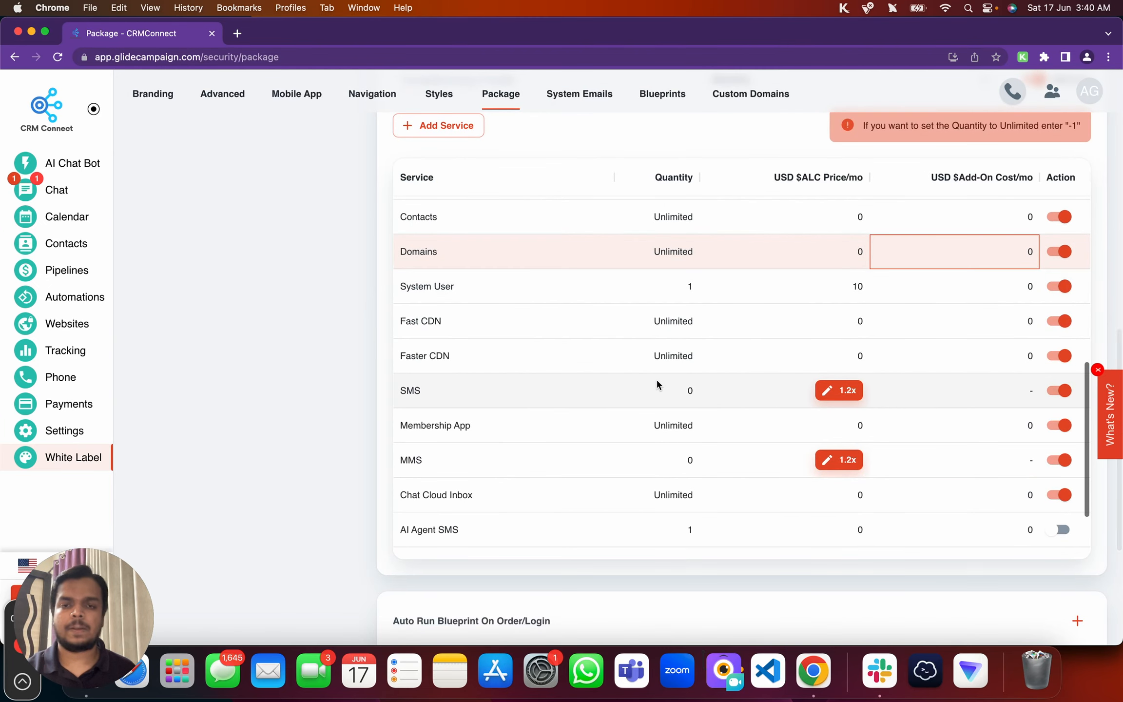
scroll(652, 398, down, 10)
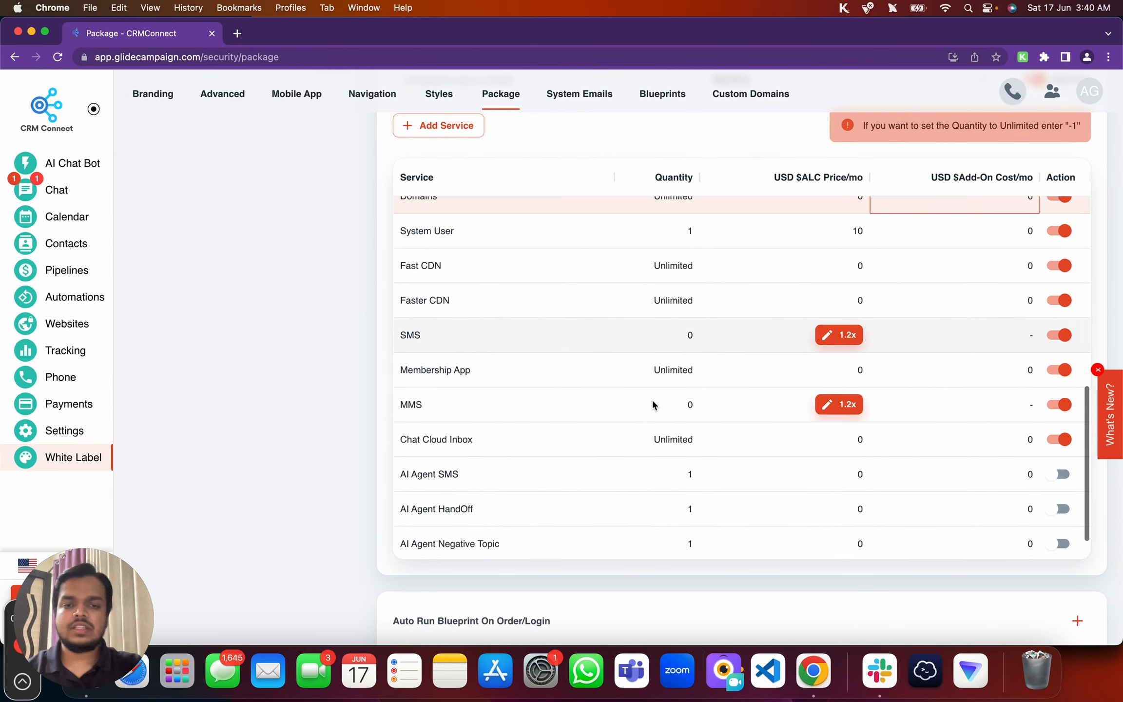
scroll(652, 400, up, 4)
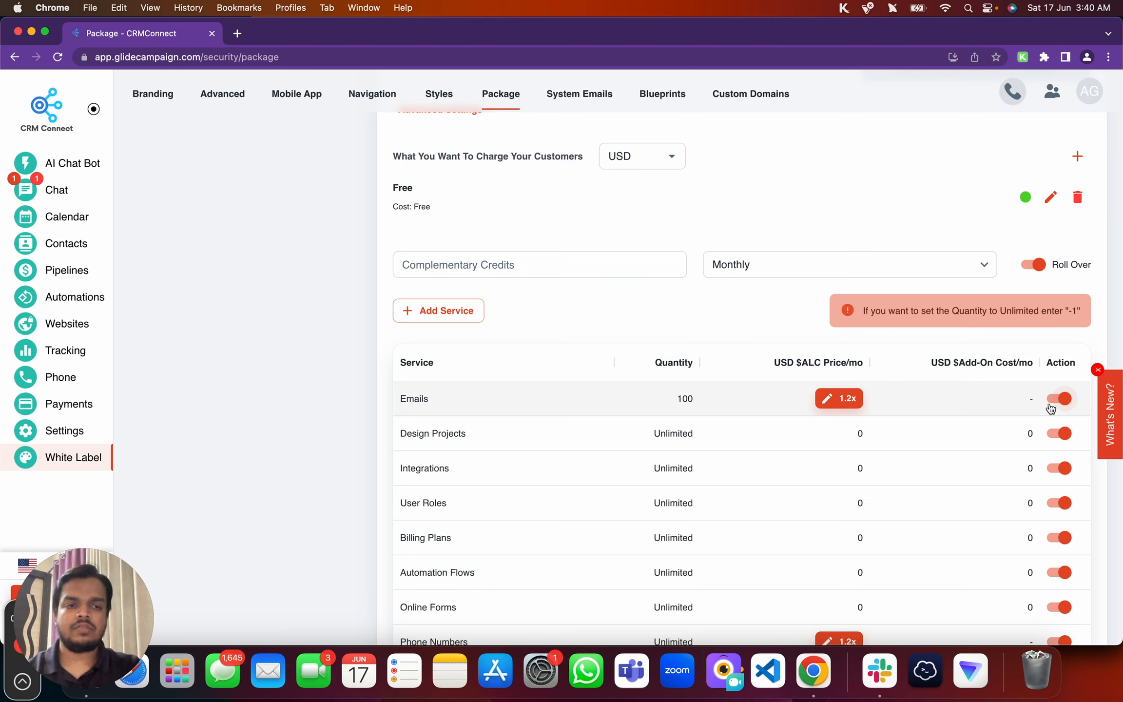
click(674, 433)
double_click(674, 433)
text(1)
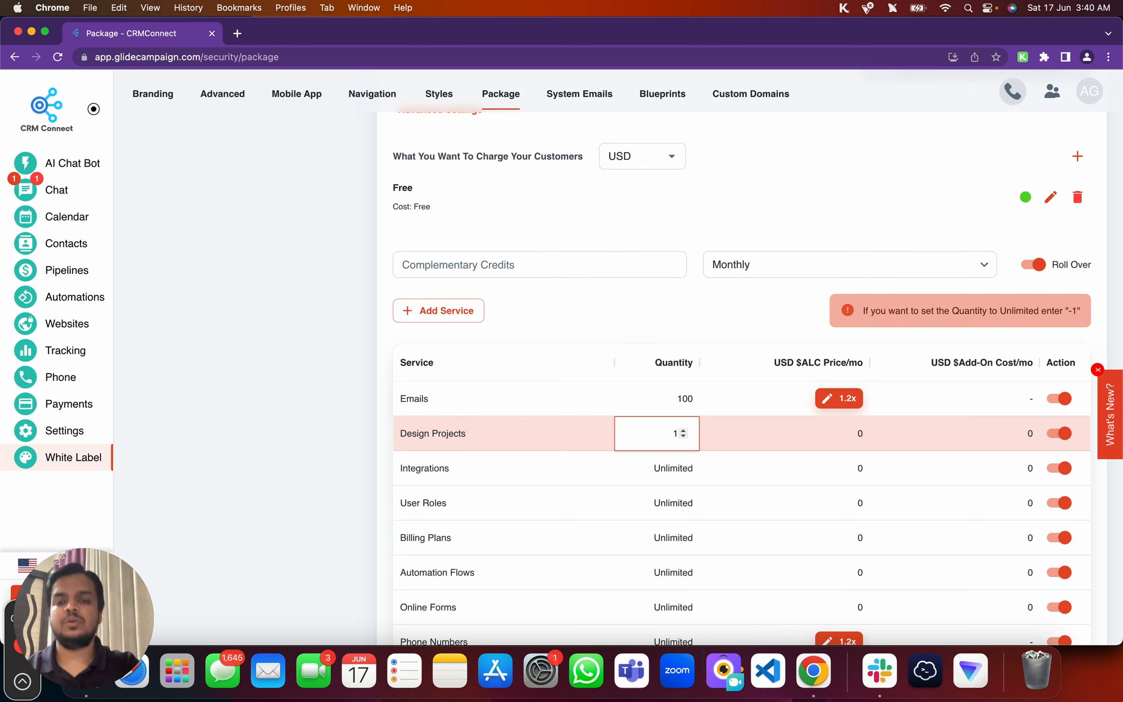
click(338, 405)
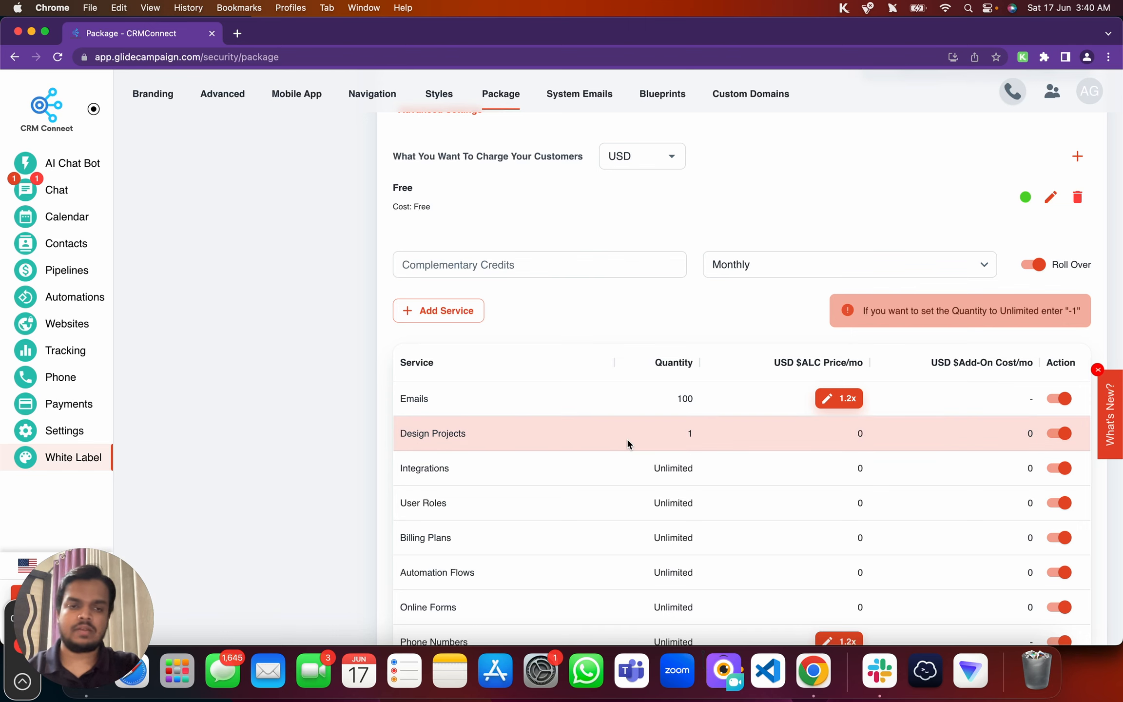
Set the monthly ALC price of the Design Projects service to 10 USD.
scroll(627, 442, down, 1)
scroll(678, 438, up, 1)
click(825, 434)
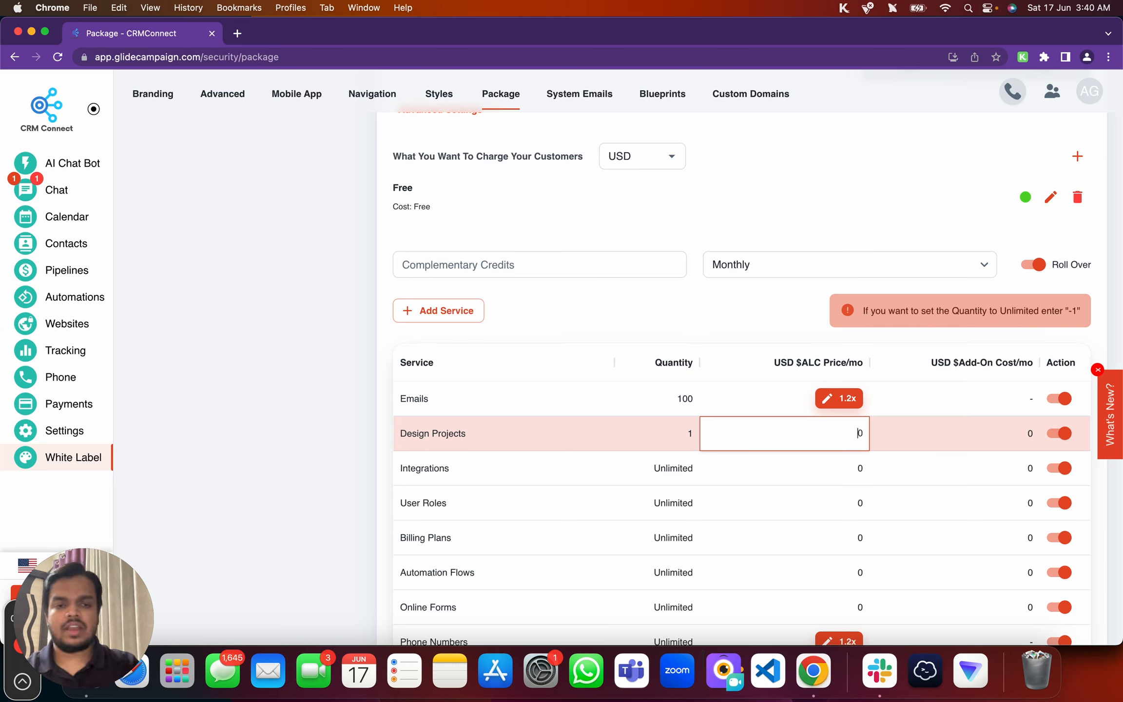
click(355, 369)
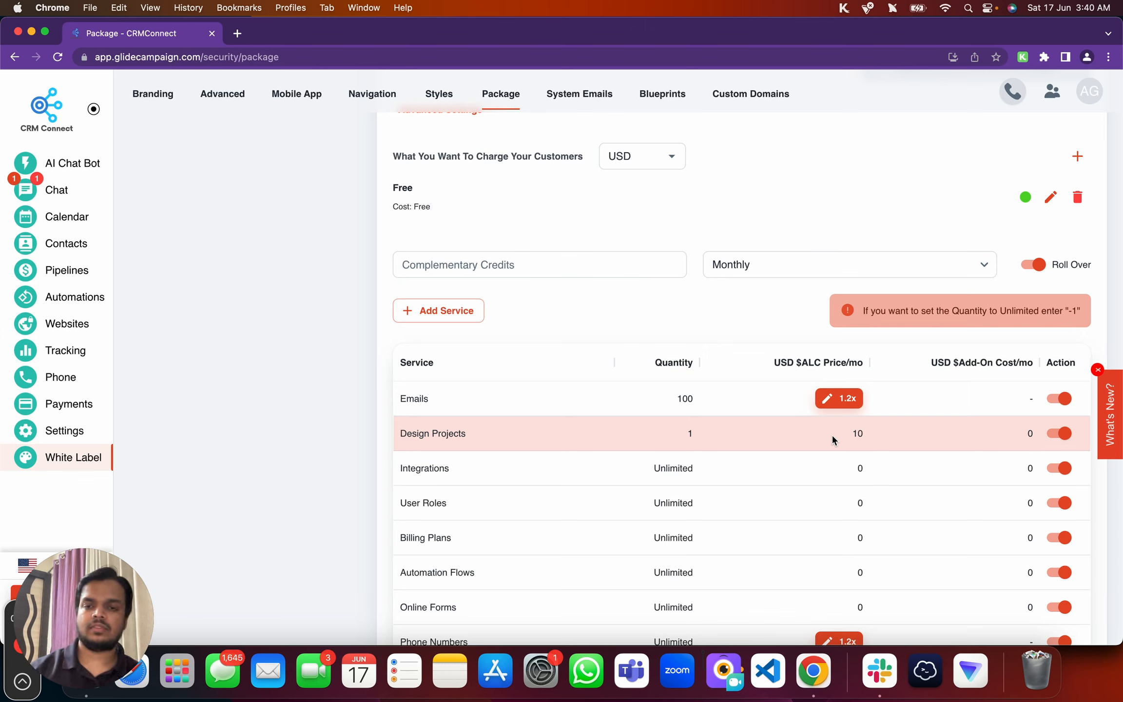
Set the quantity of the Phone Numbers service to 0.
scroll(832, 433, down, 3)
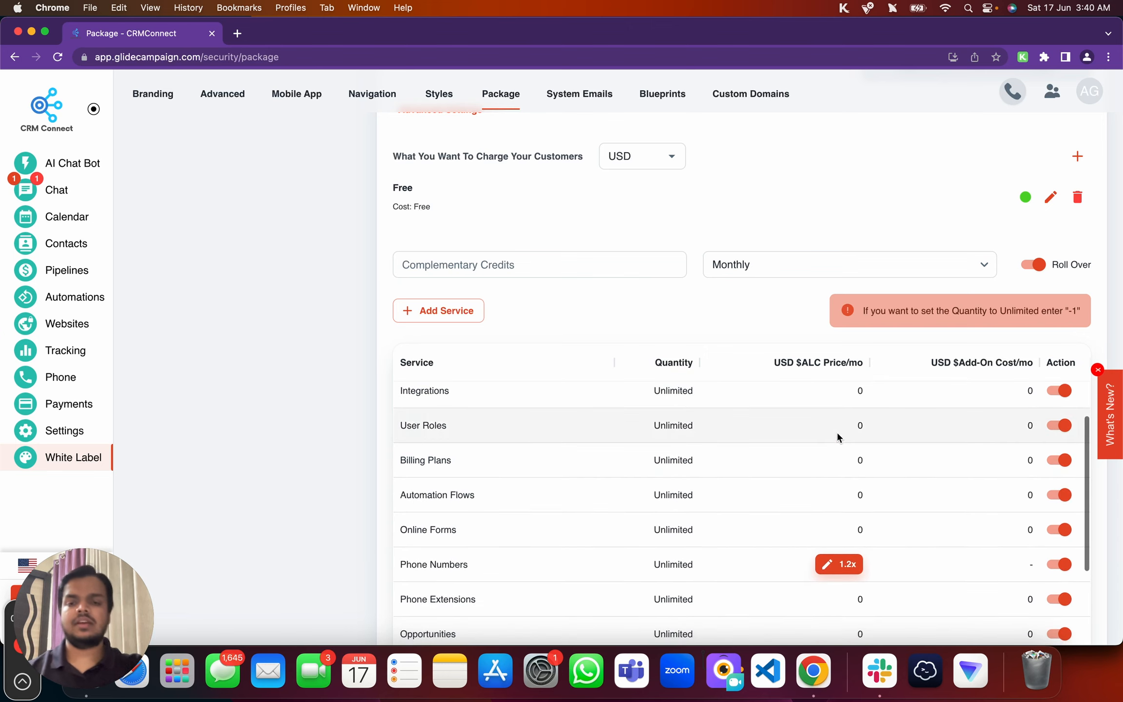
scroll(659, 495, down, 1)
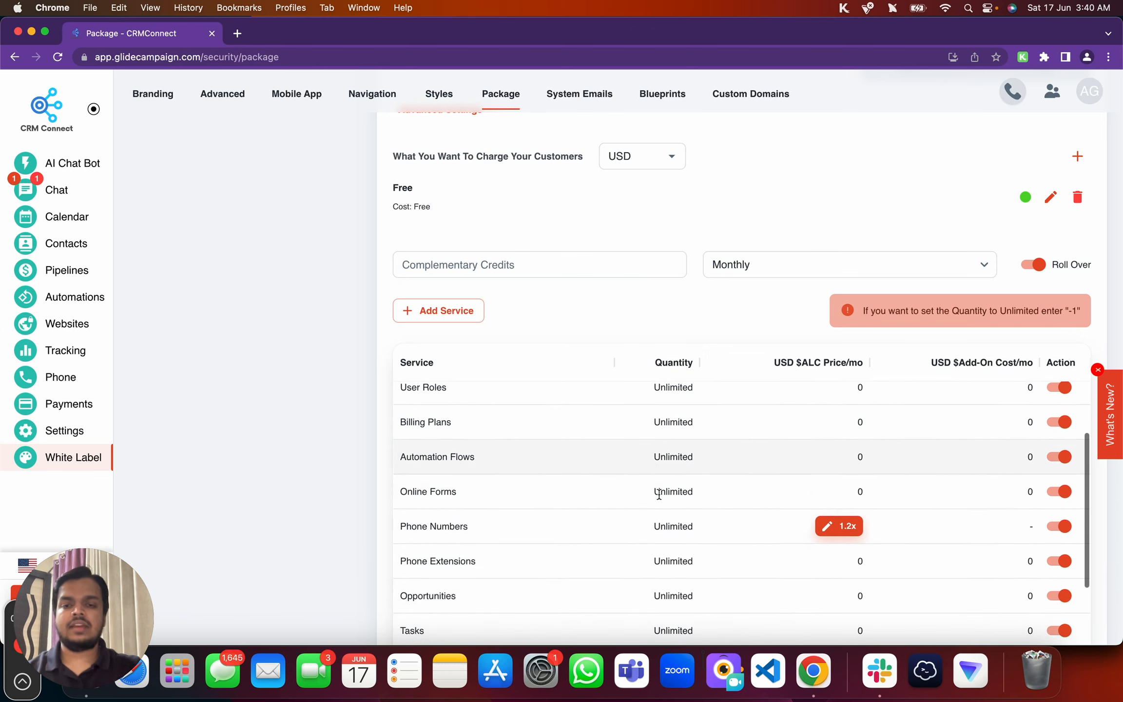
double_click(667, 530)
text(0)
click(299, 444)
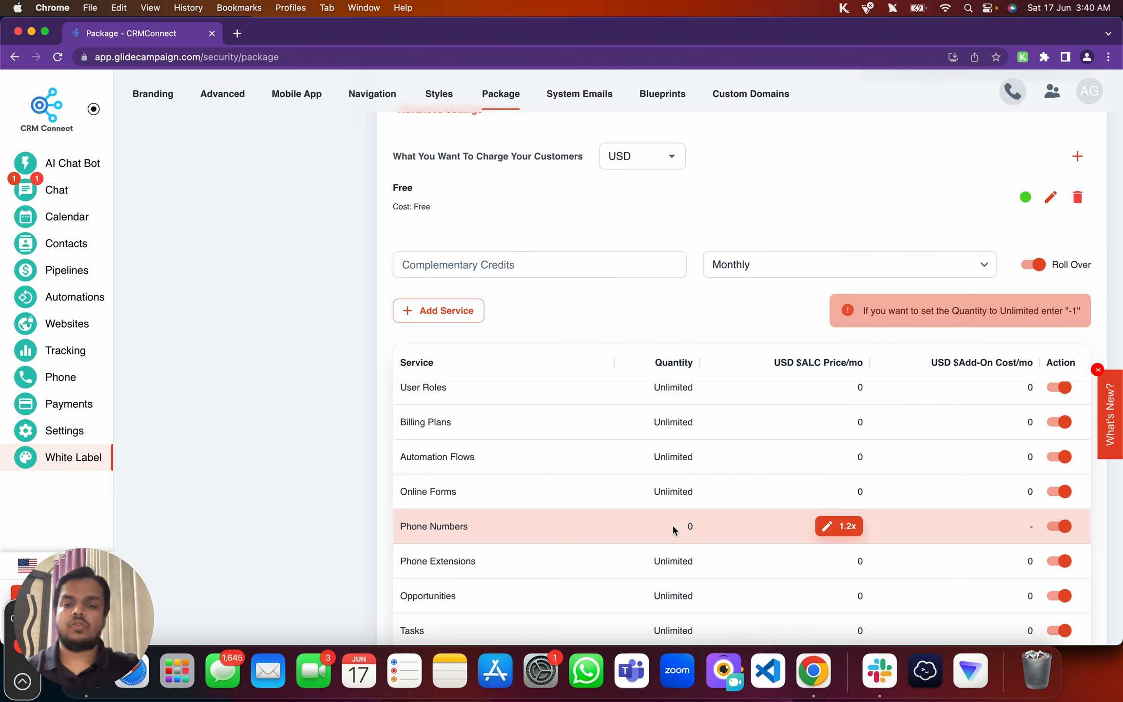
Change the quantity of the Emails service to 0.
scroll(666, 524, up, 1)
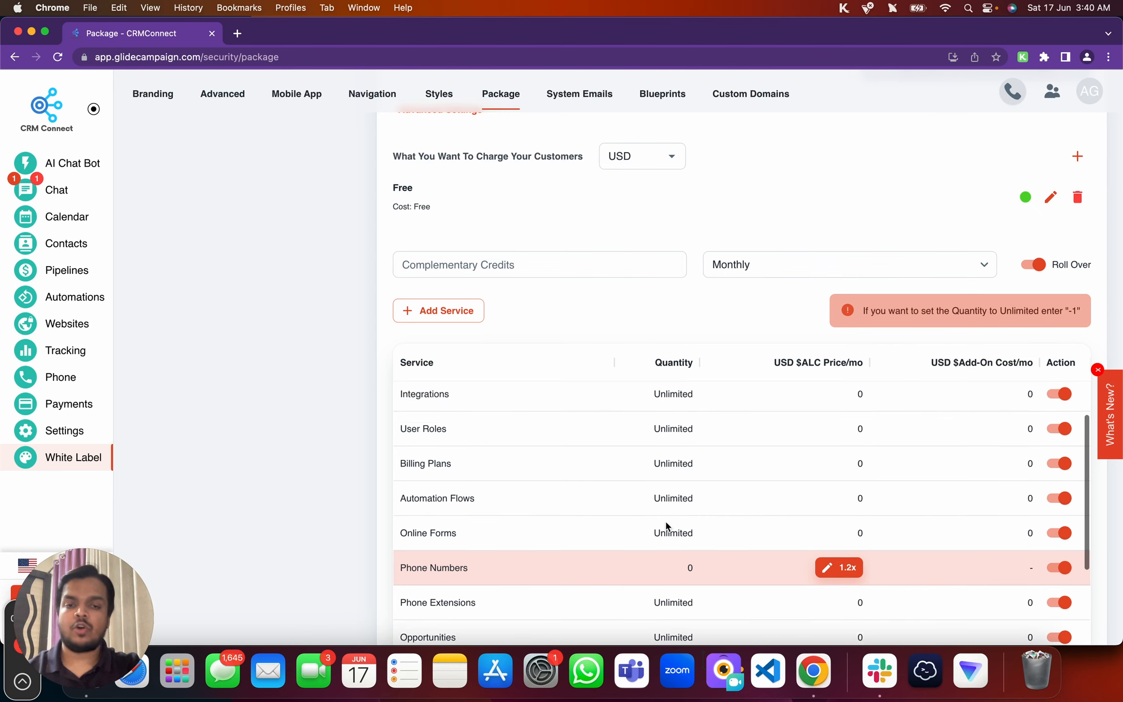
scroll(666, 525, up, 2)
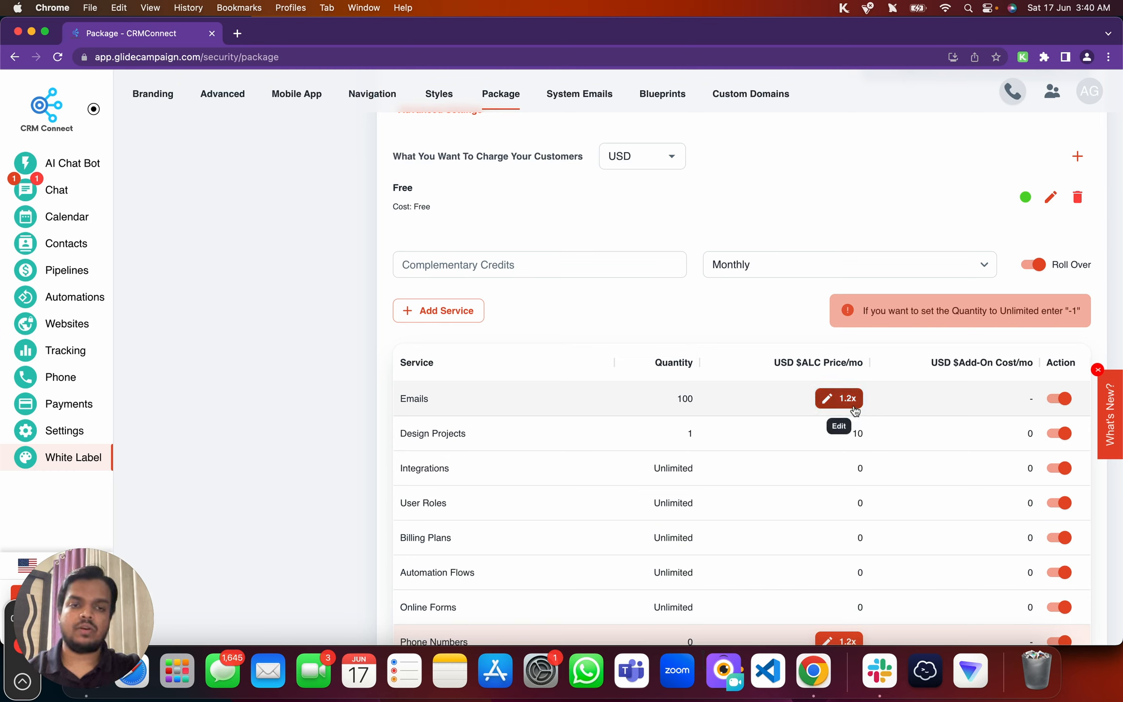
scroll(780, 395, down, 1)
double_click(670, 388)
text(0)
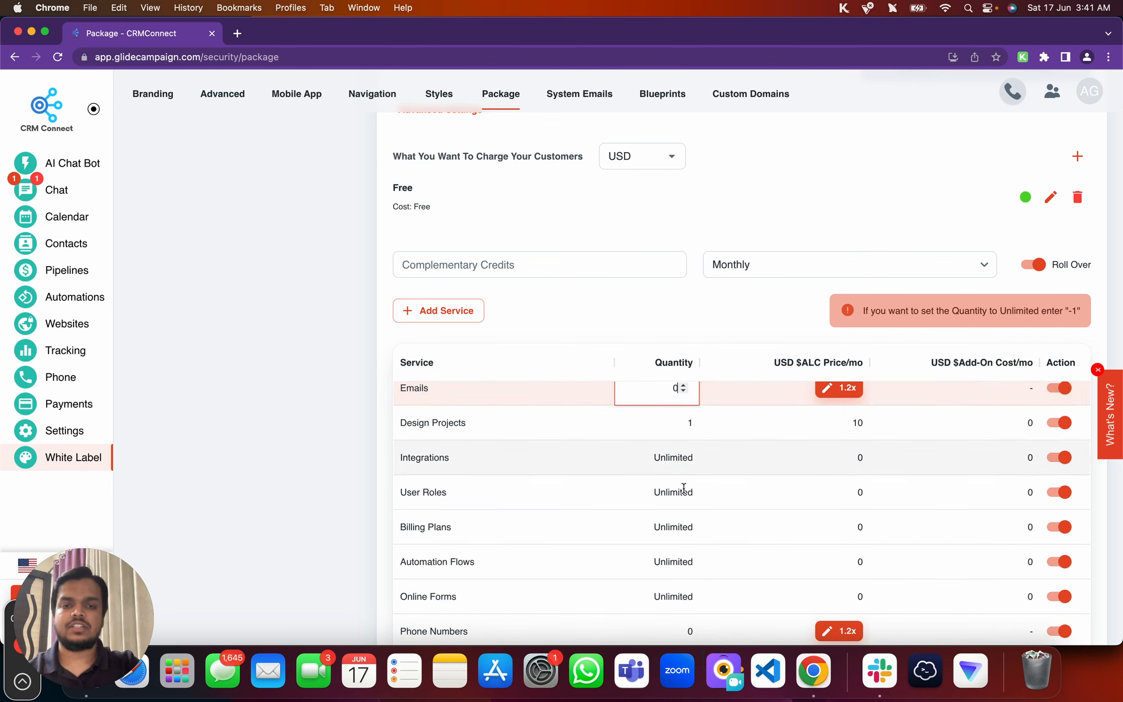
Try 1000 as the quantity of the Emails service, then return it to 0.
scroll(682, 535, down, 6)
scroll(682, 559, down, 3)
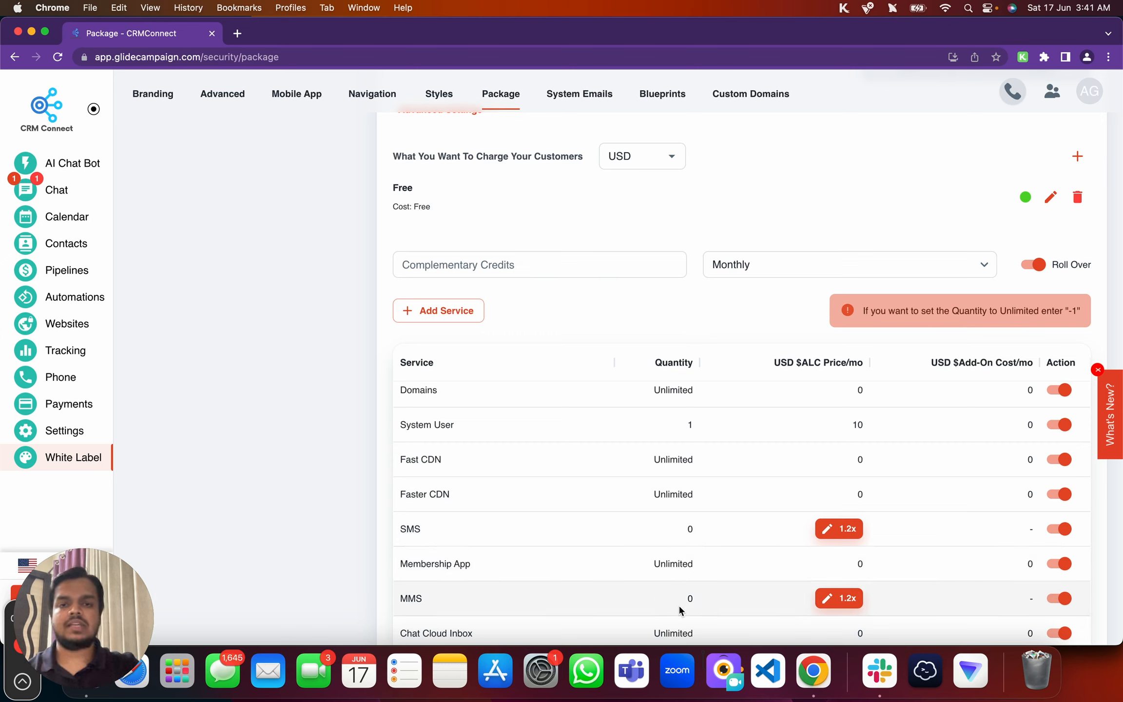
scroll(702, 528, up, 9)
scroll(581, 371, up, 2)
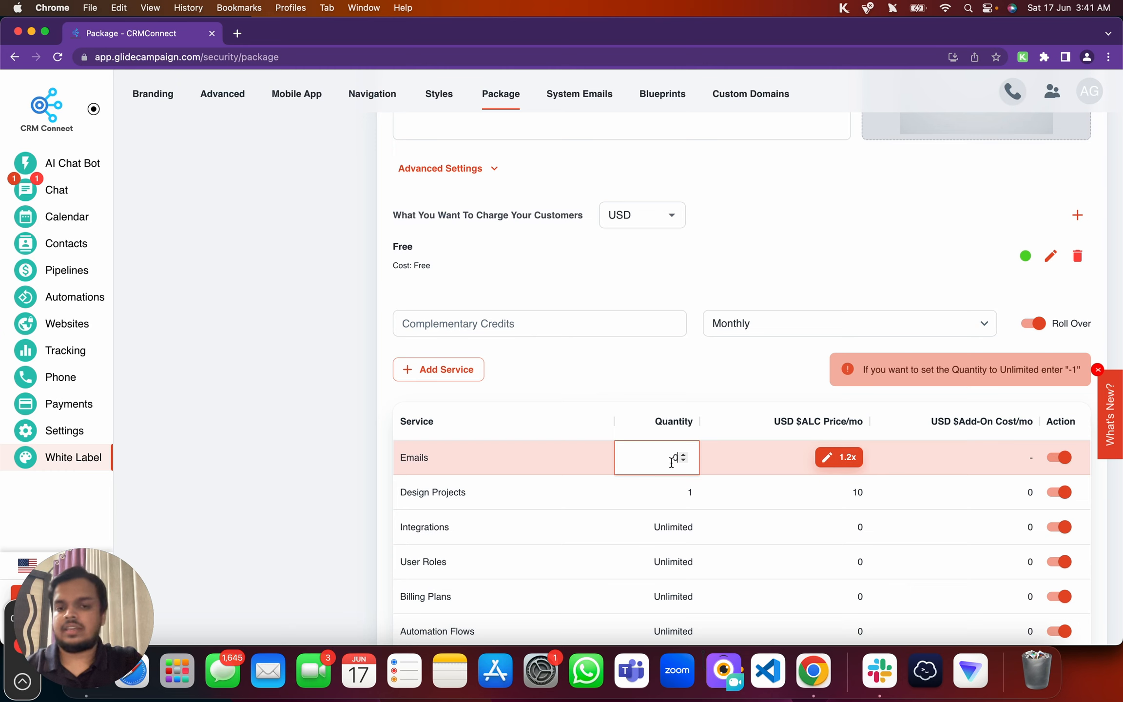
text(1000)
key(BackSpace)
key(BackSpace)
key(BackSpace)
key(BackSpace)
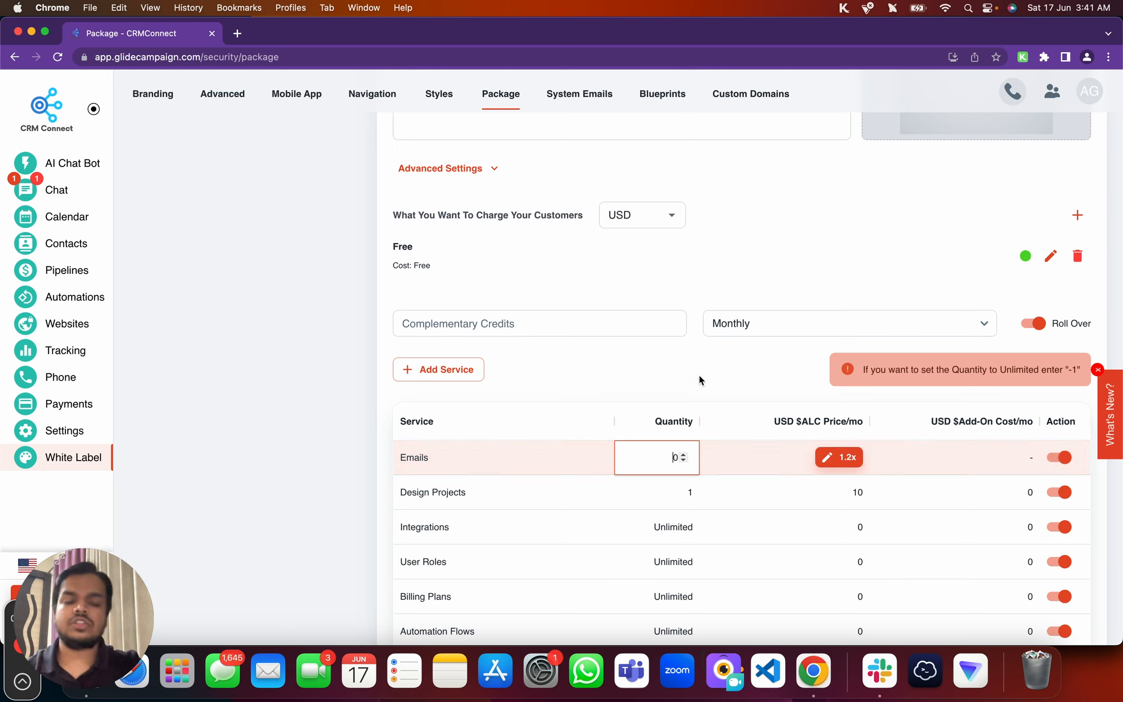
click(699, 376)
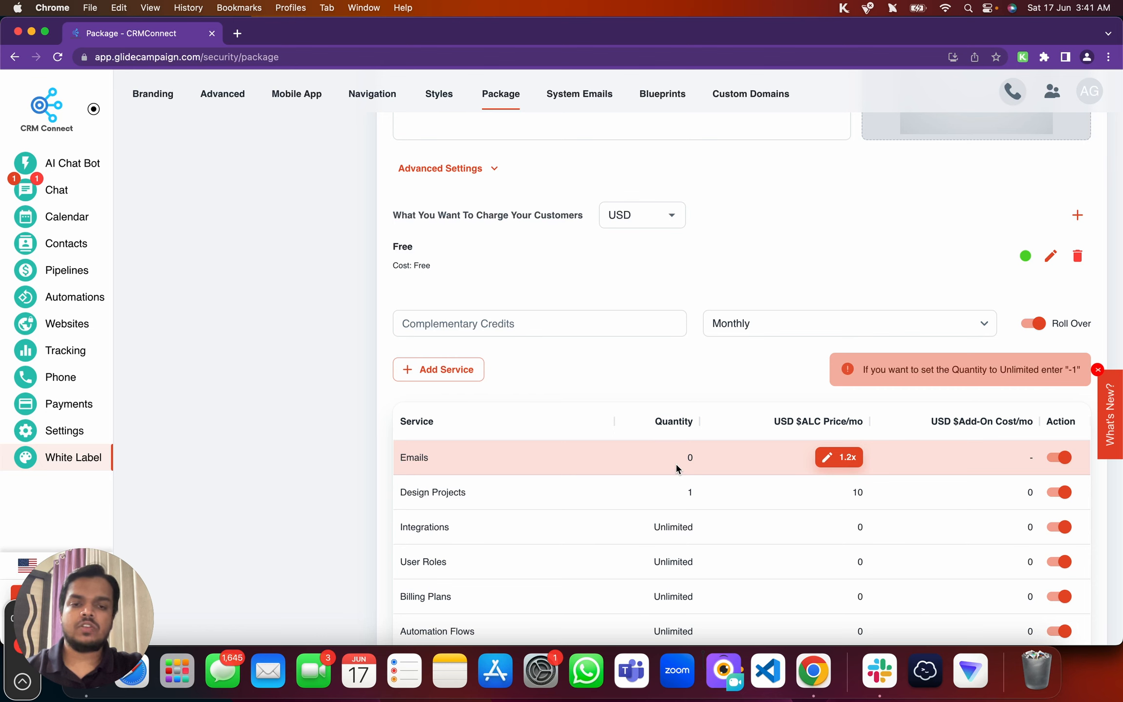
Open the SMS service's markup settings and examine its cost and the price the customer pays.
scroll(694, 356, down, 2)
scroll(693, 356, down, 2)
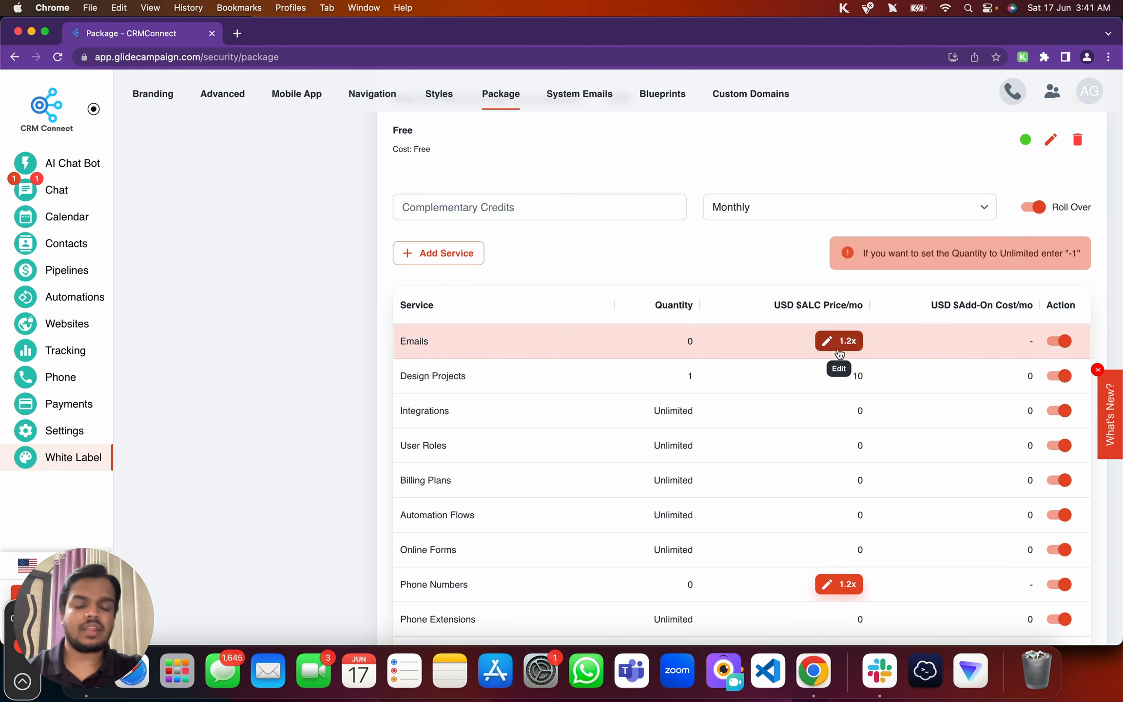
scroll(851, 560, down, 6)
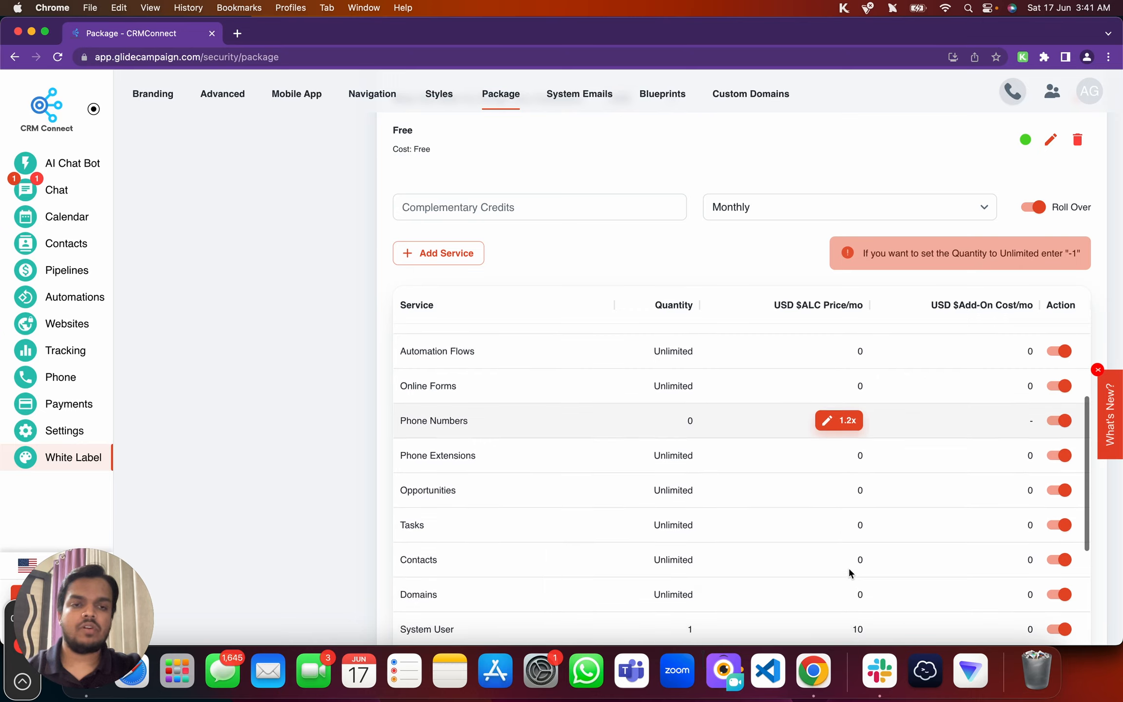
scroll(848, 573, down, 2)
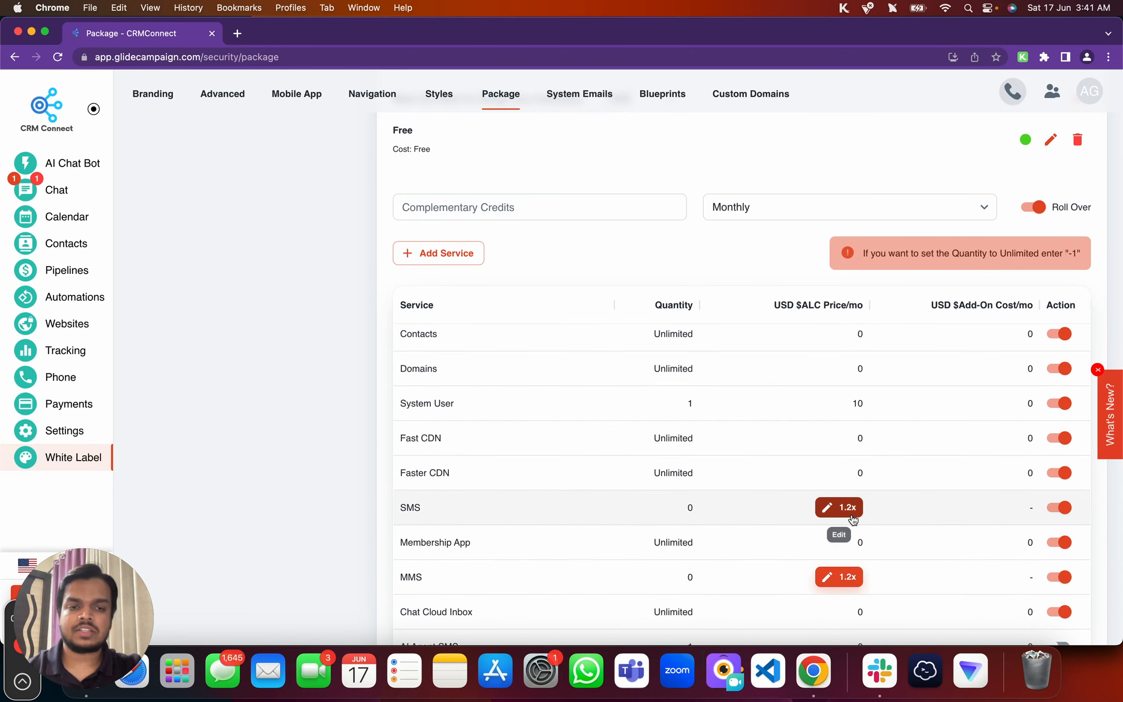
click(844, 511)
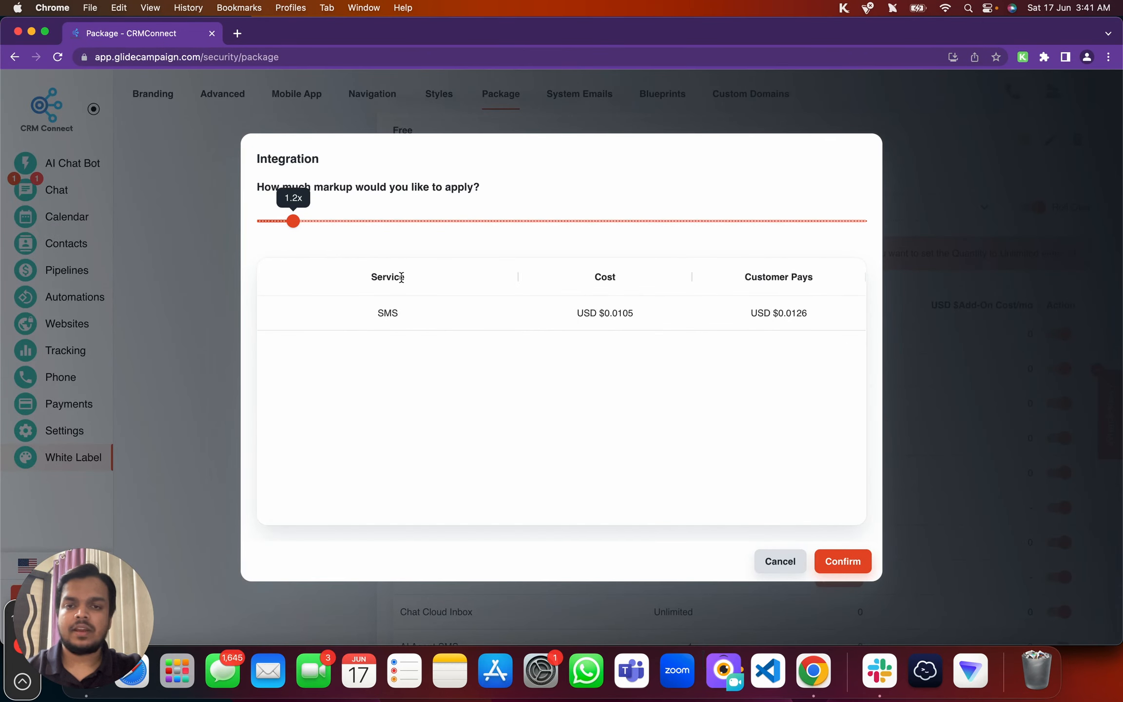
drag(591, 313, 652, 318)
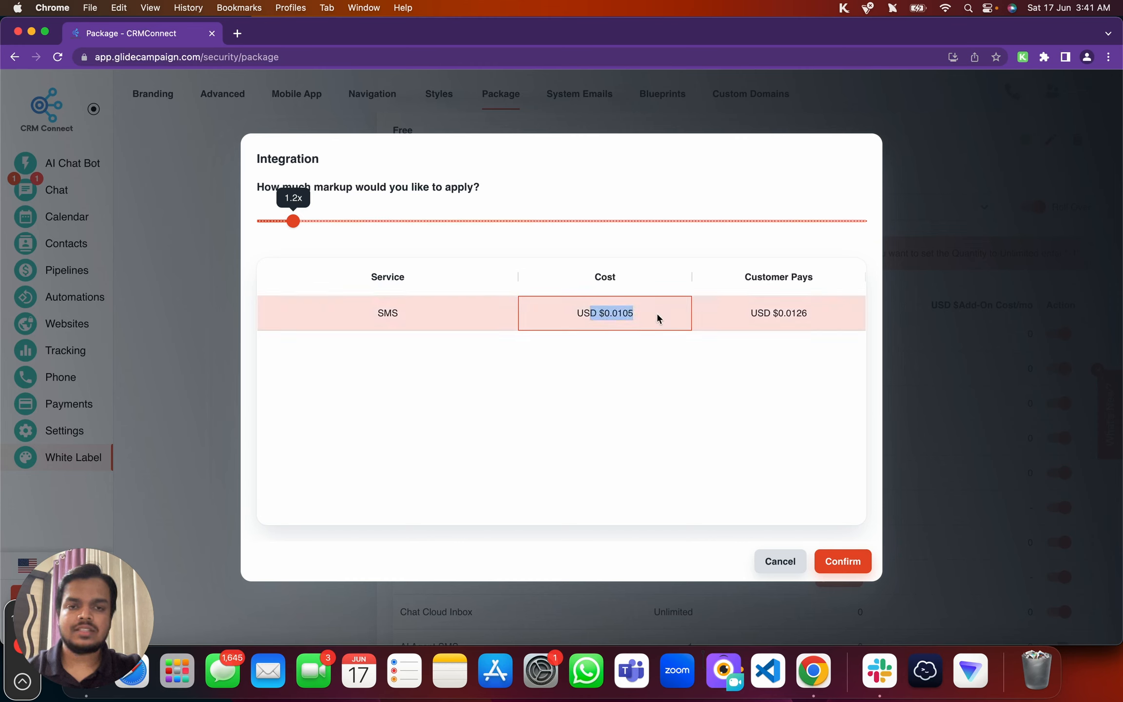
drag(773, 312, 830, 317)
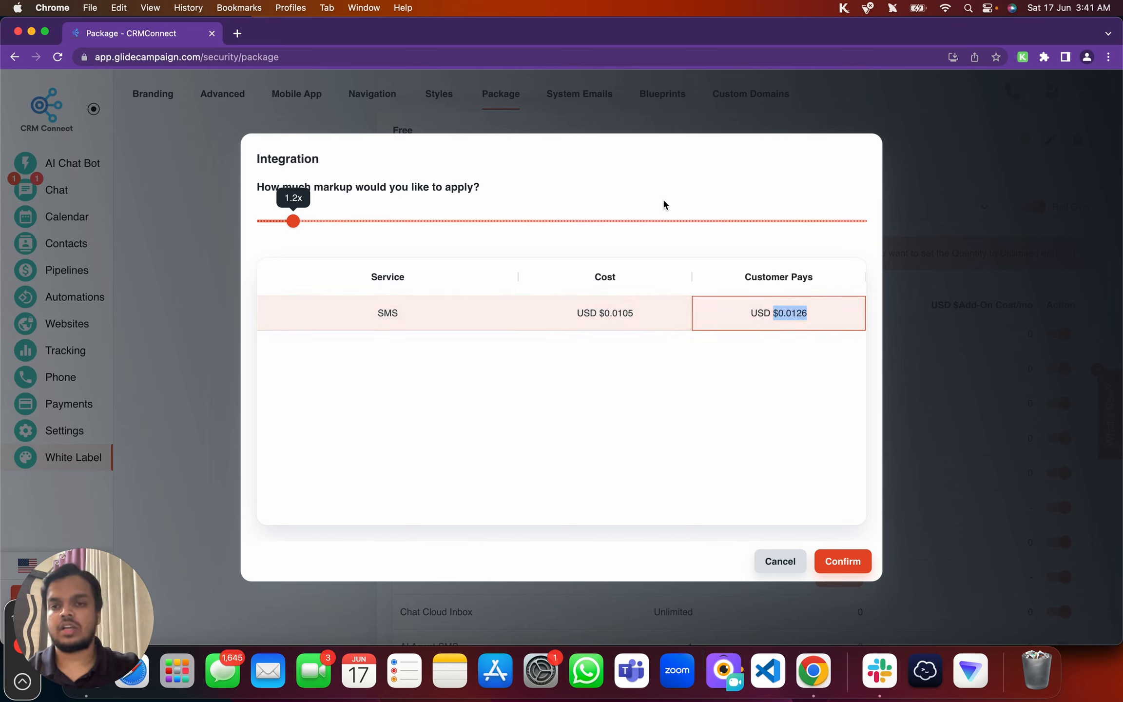
Try a 3x markup on the SMS service, compare its cost with the customer price, and cancel the change.
drag(291, 221, 350, 224)
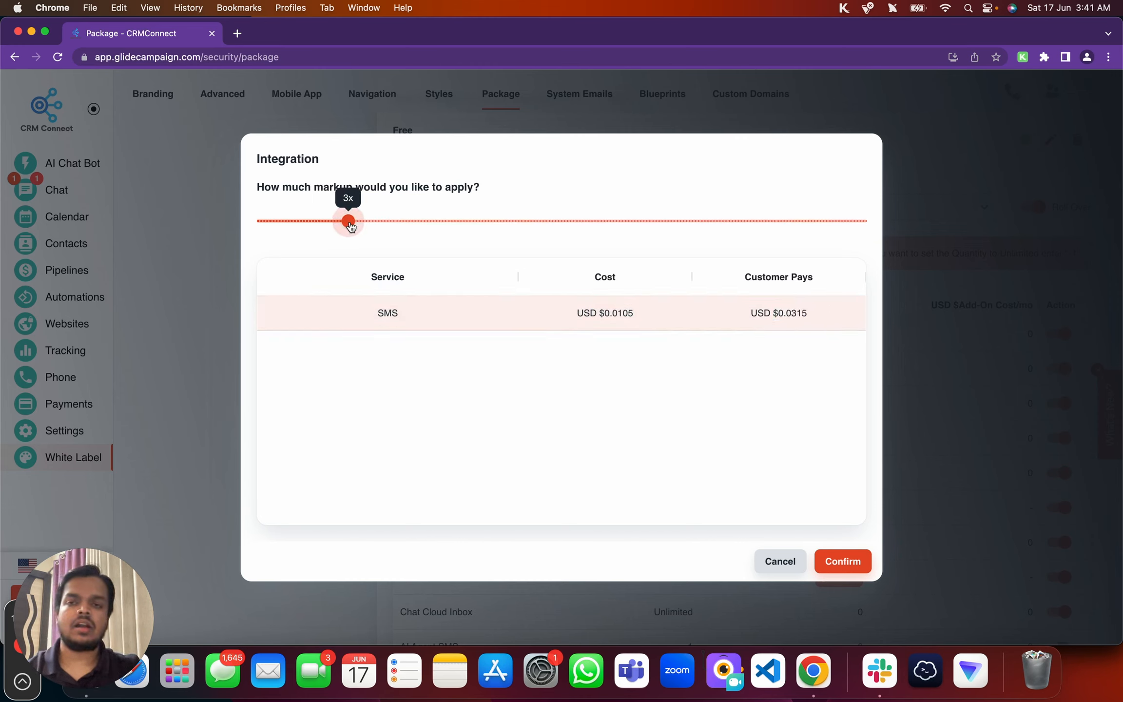
mouse_move(350, 224)
mouse_down()
mouse_move(335, 224)
mouse_move(348, 222)
mouse_up()
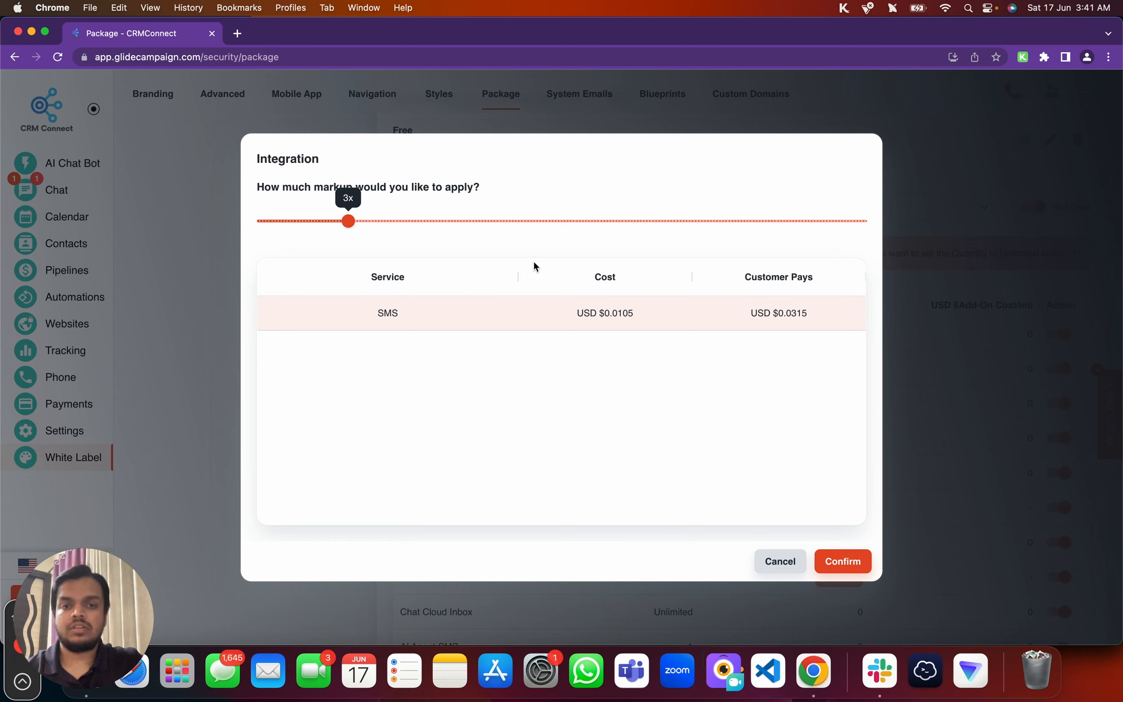
click(598, 314)
drag(598, 314, 647, 318)
drag(774, 314, 810, 317)
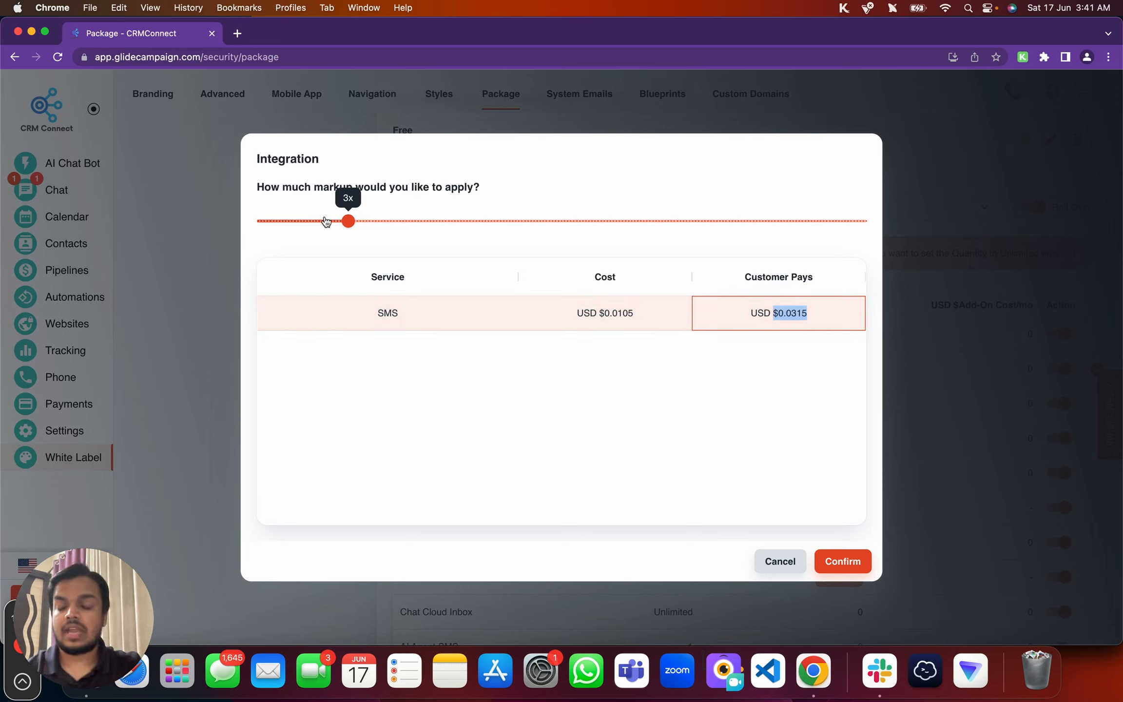
click(780, 561)
Disable the Design Projects, Integrations and User Roles services in the package.
scroll(587, 432, down, 2)
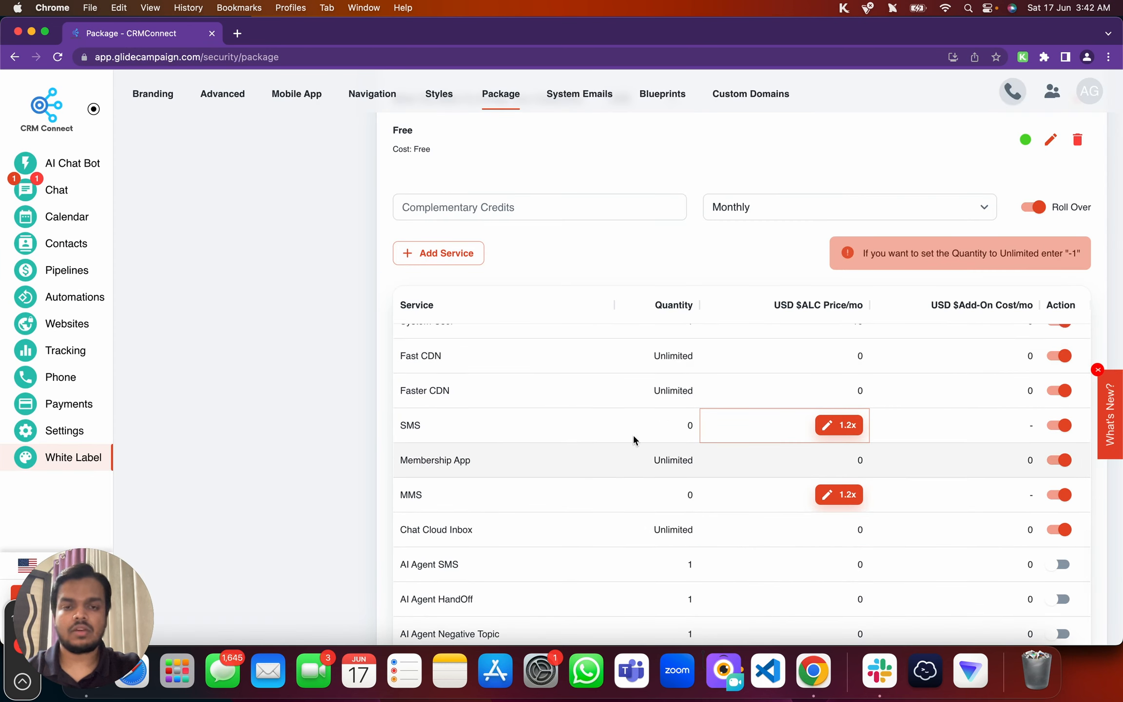
scroll(633, 427, up, 3)
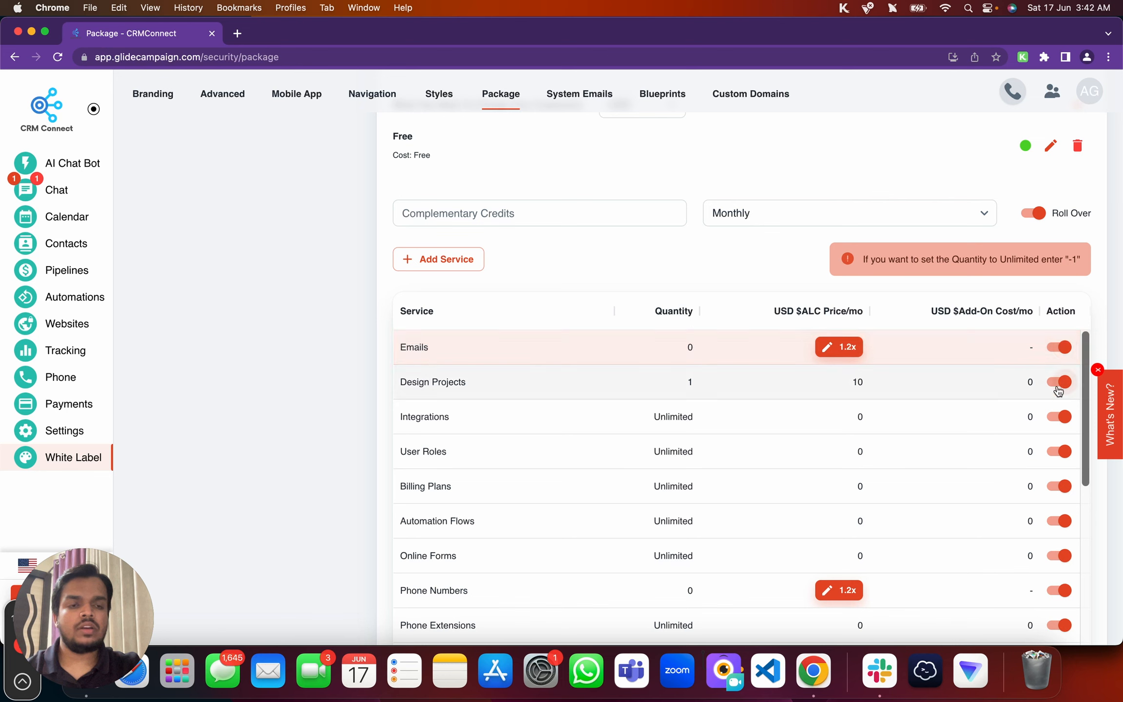
click(1057, 385)
click(1055, 415)
click(1058, 452)
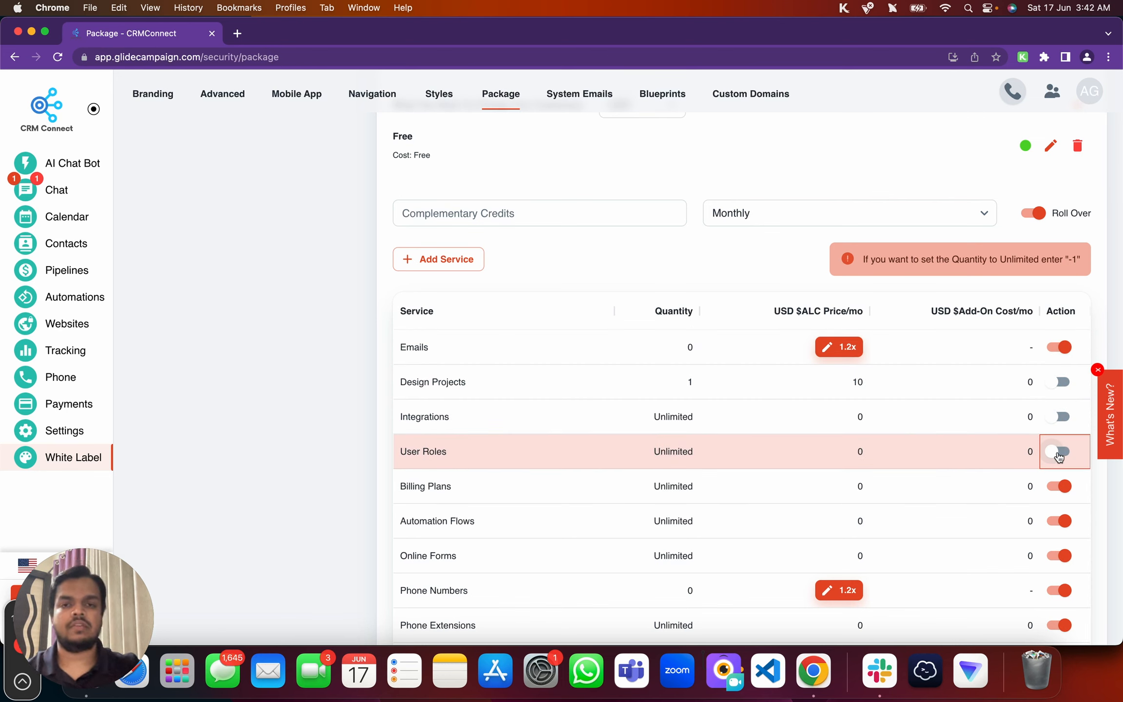
Re-enable the User Roles, Integrations and Design Projects services.
click(1061, 453)
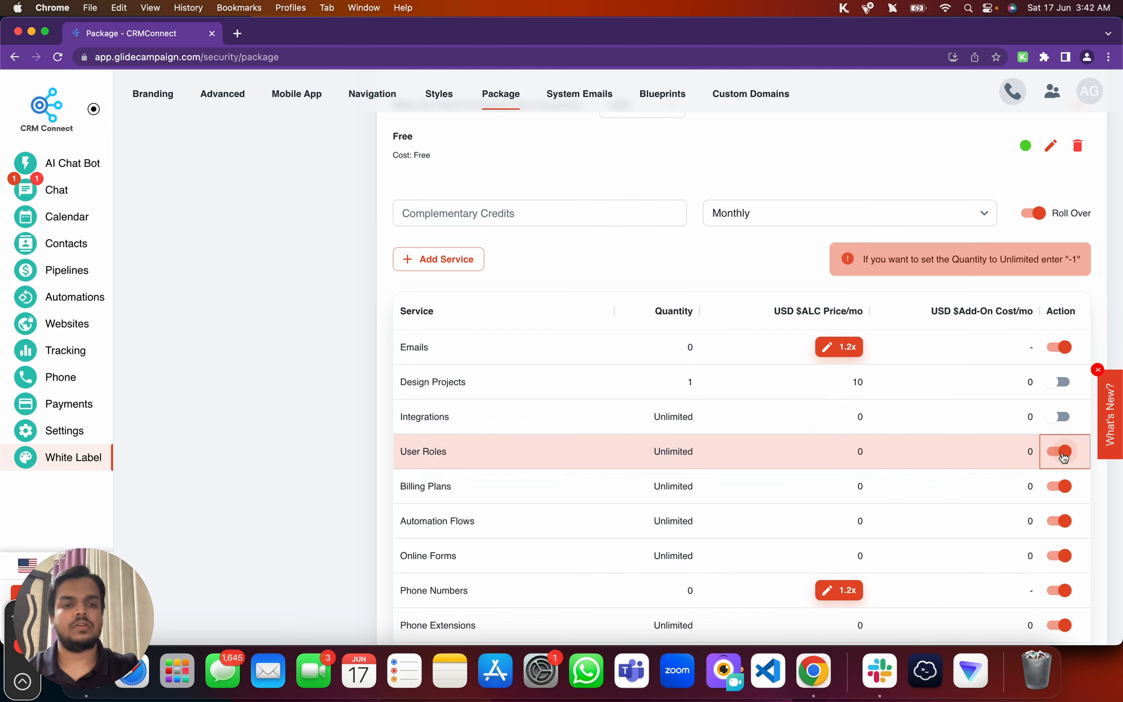
click(1061, 417)
click(1064, 380)
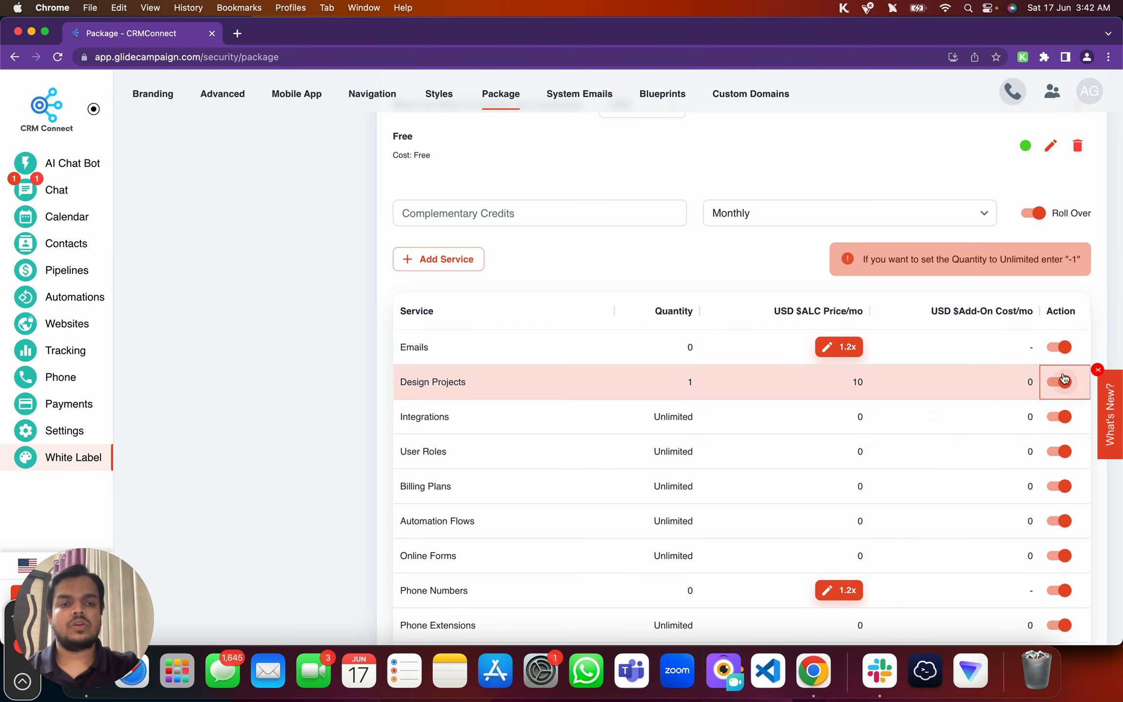
scroll(970, 491, down, 1)
scroll(970, 490, up, 1)
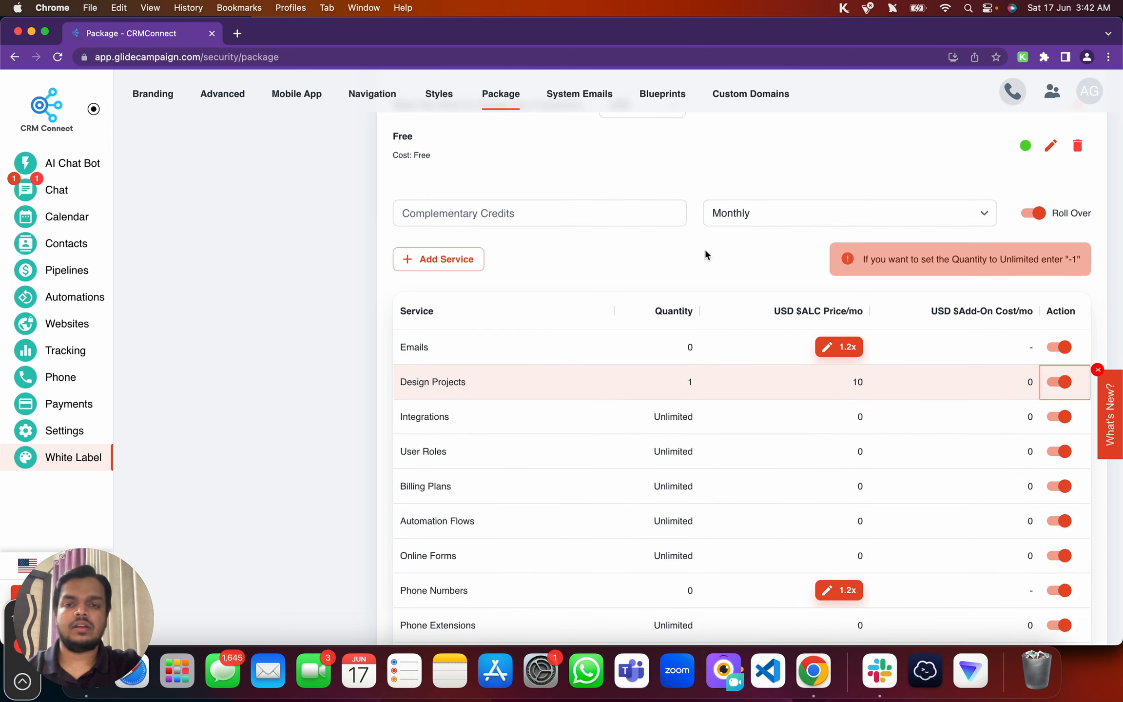
scroll(705, 252, down, 3)
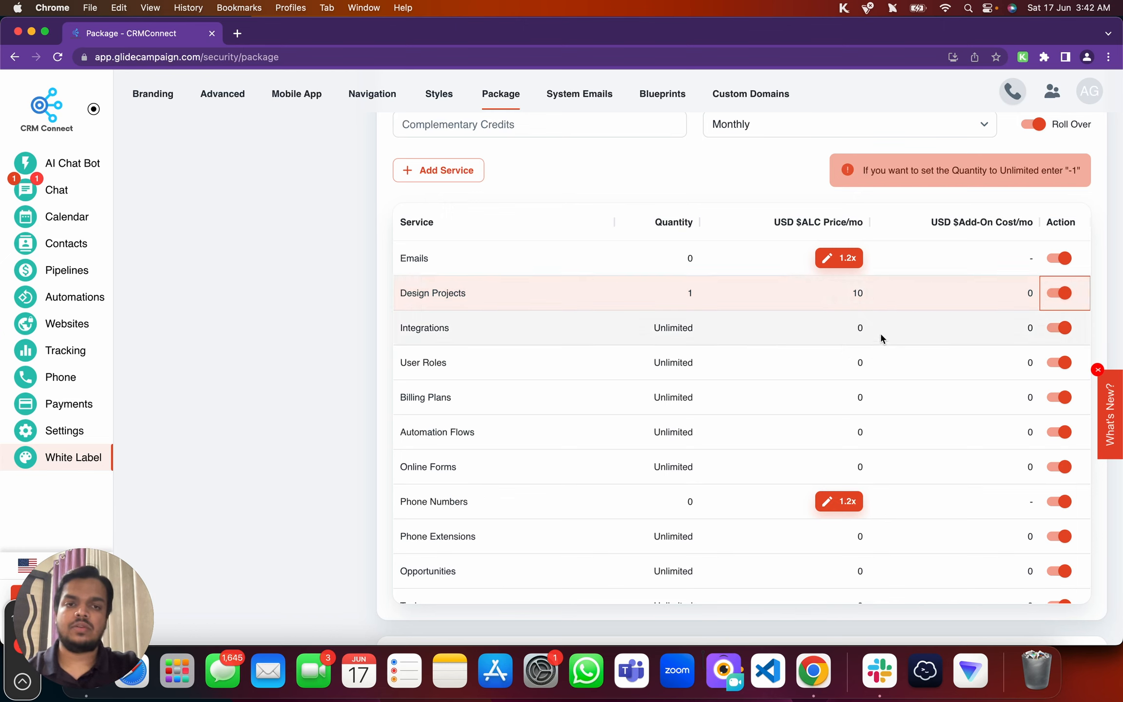
Try adding a custom service with the name "Done For Y" and delete its row from the service list.
scroll(823, 273, up, 5)
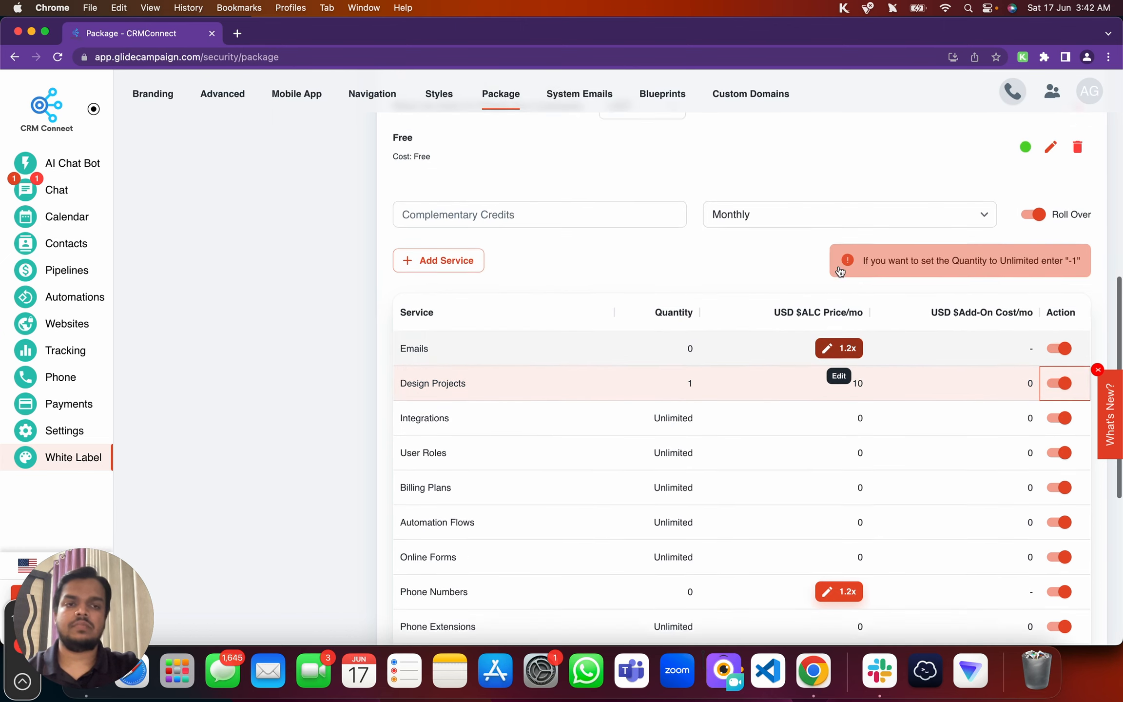
scroll(580, 256, up, 2)
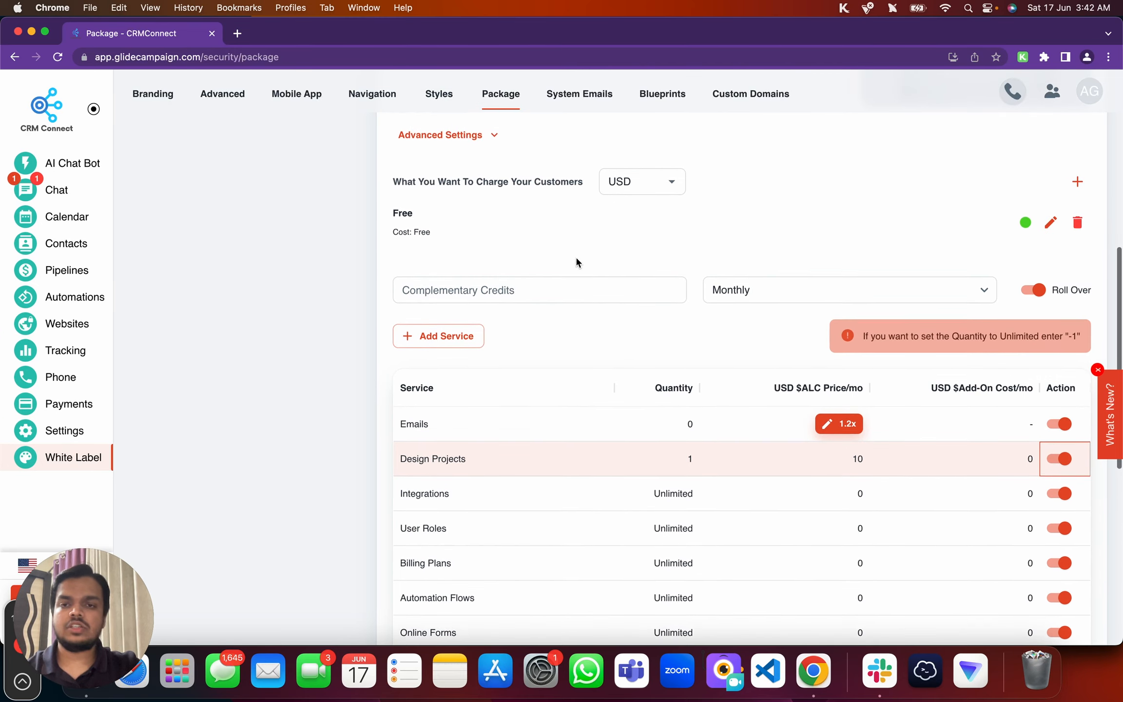
click(458, 352)
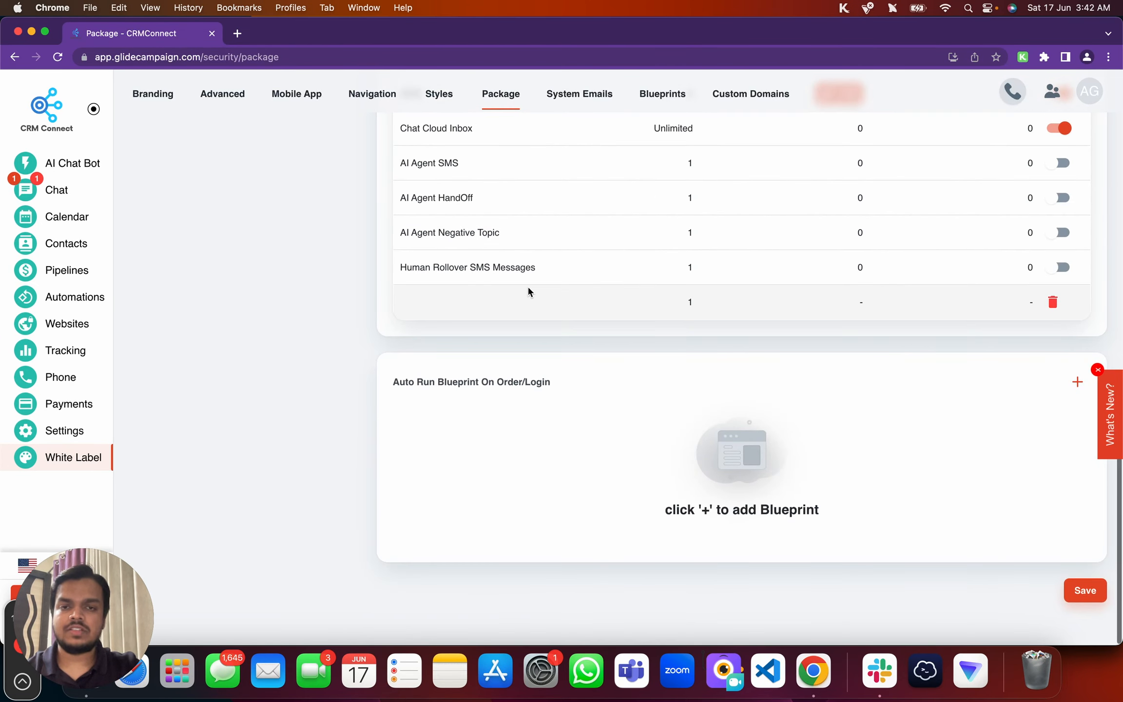
click(492, 311)
click(468, 301)
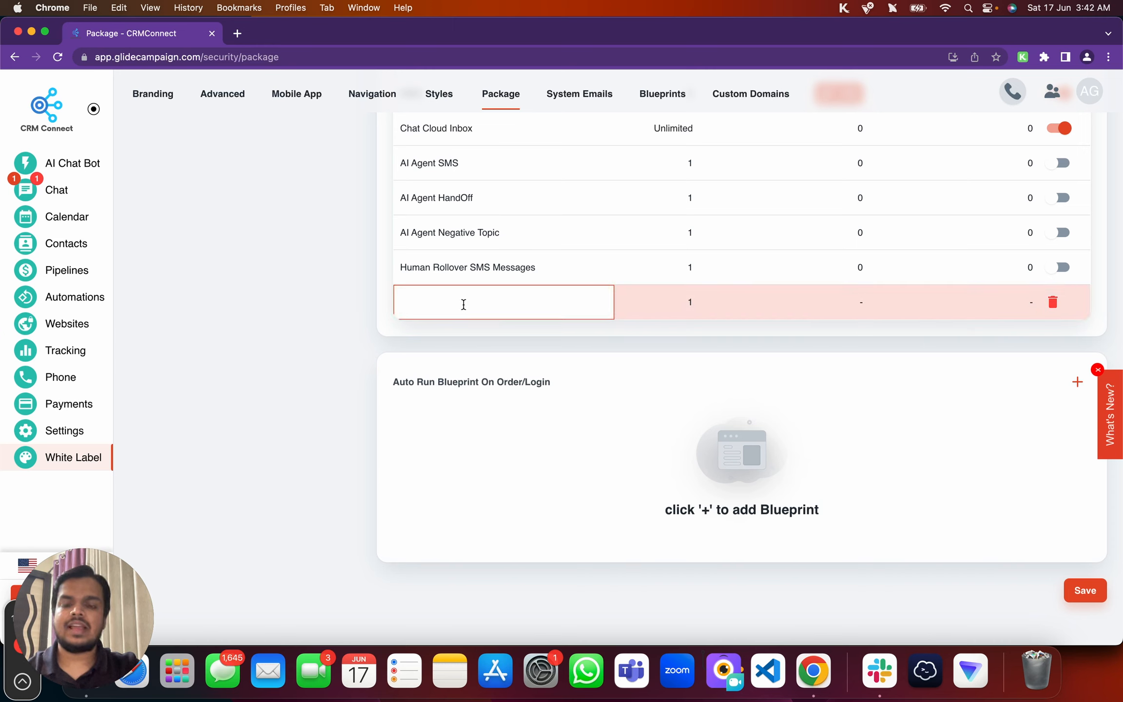
text(Done)
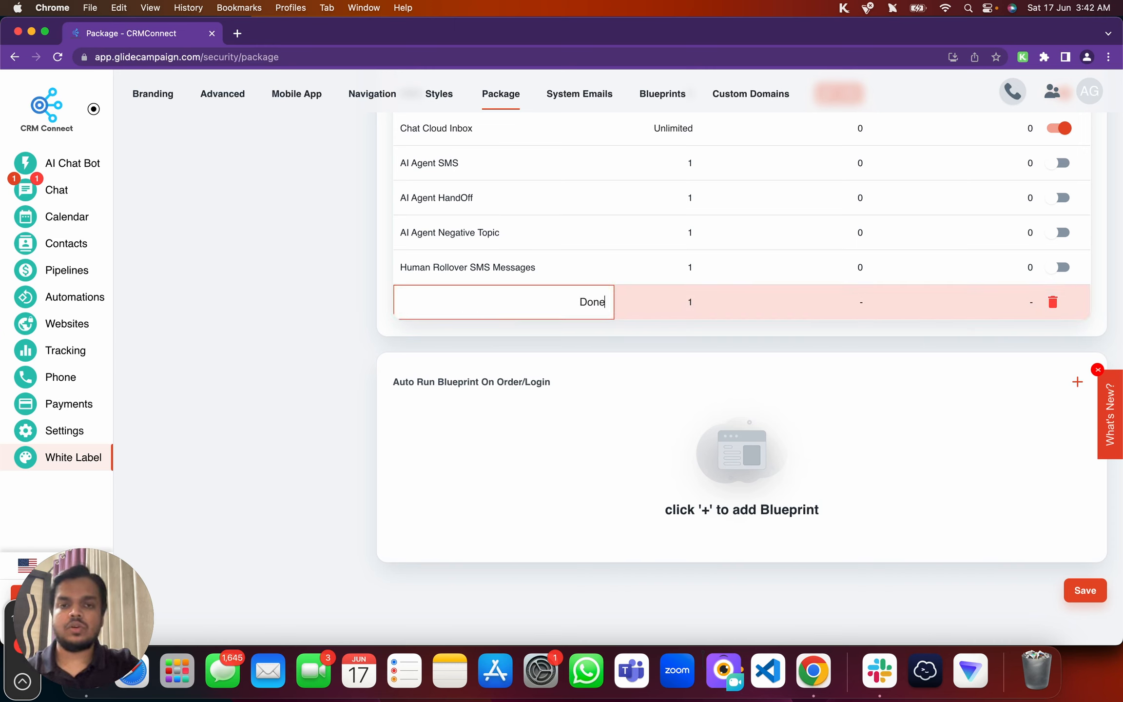
text( Fo)
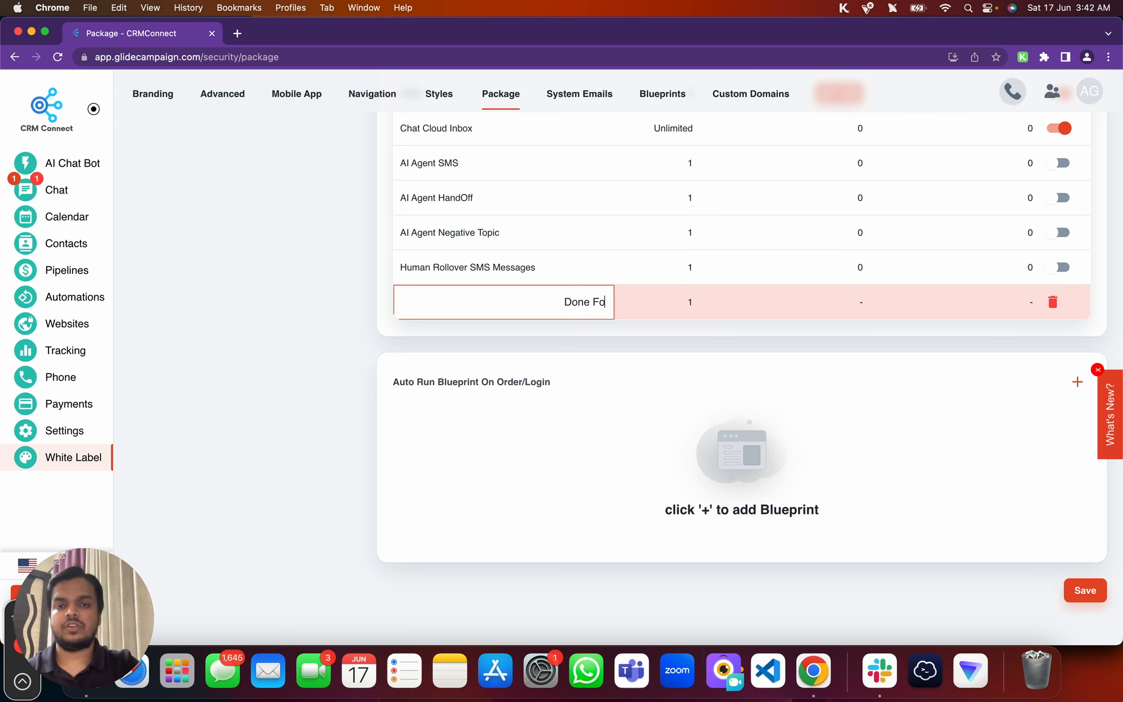
text(r Y)
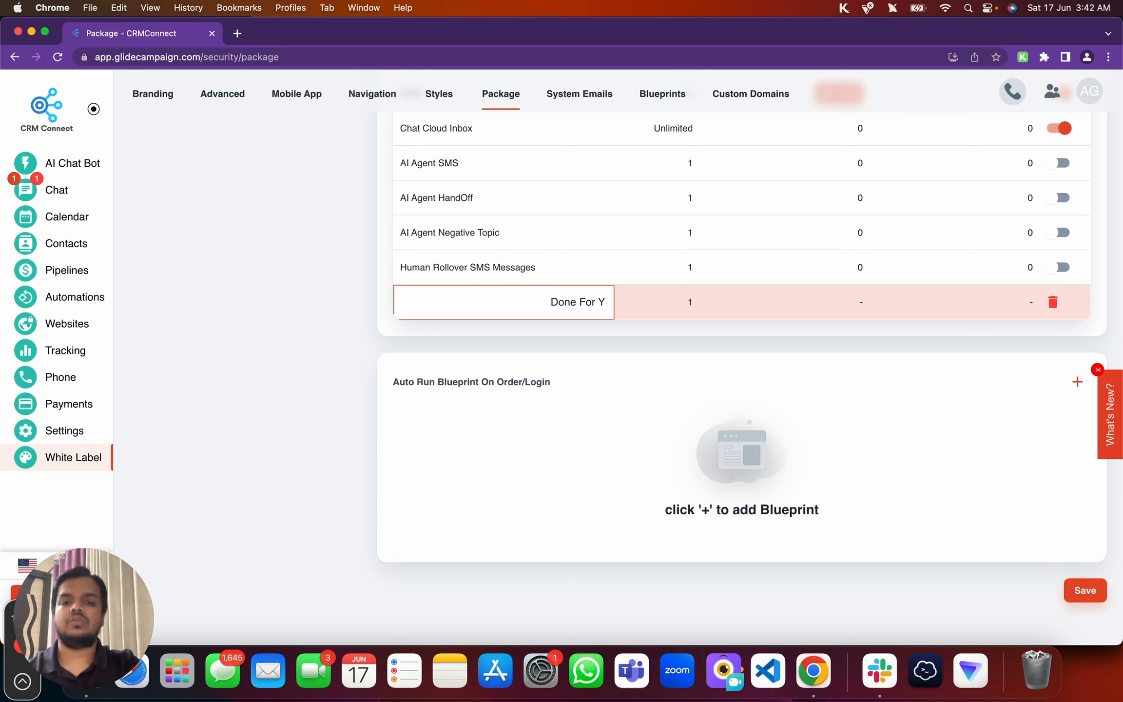
click(1053, 302)
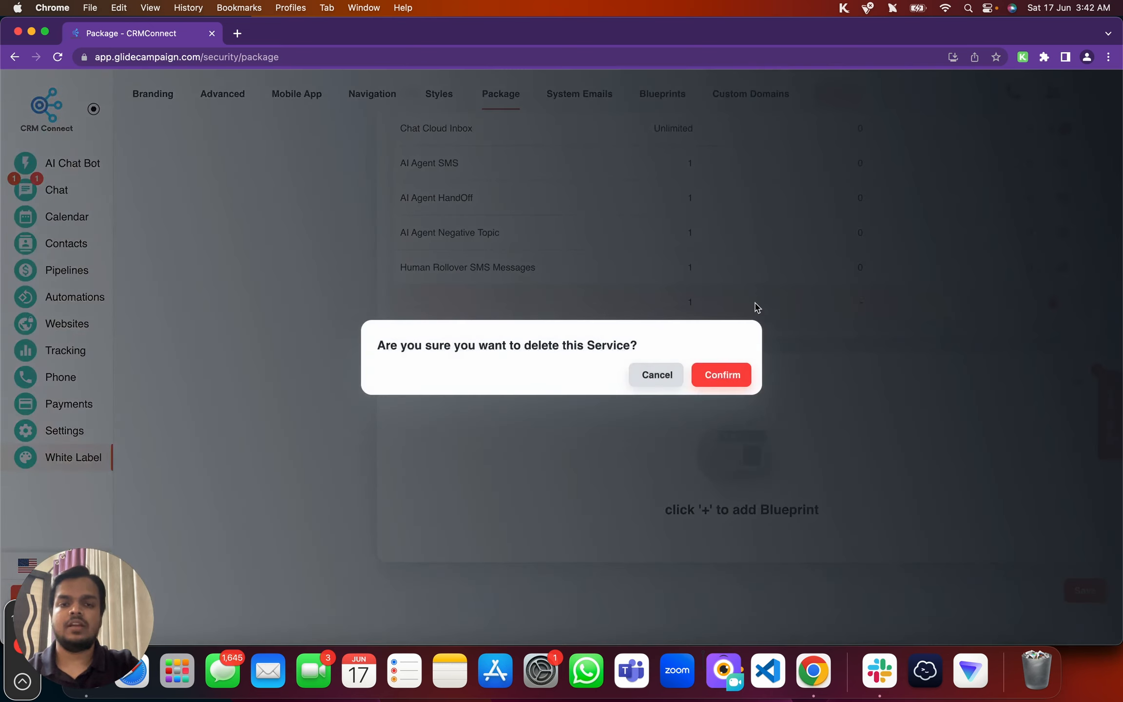
click(721, 374)
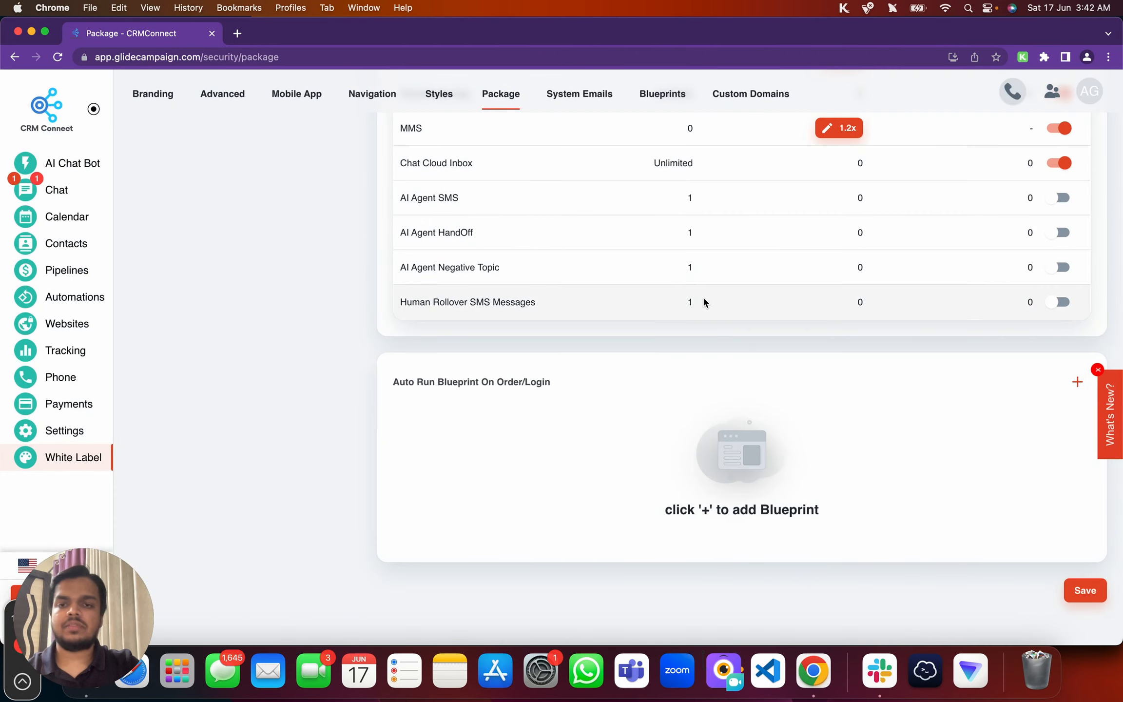
Select USD($) as the currency for what customers are charged.
scroll(705, 303, up, 15)
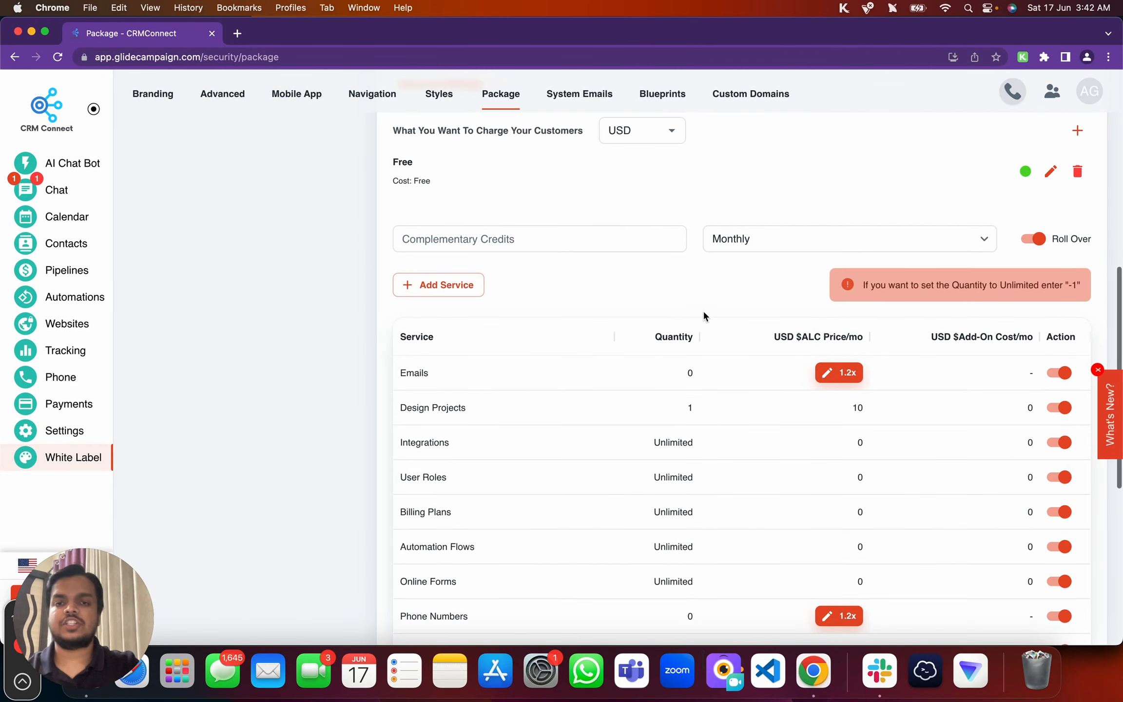
click(584, 249)
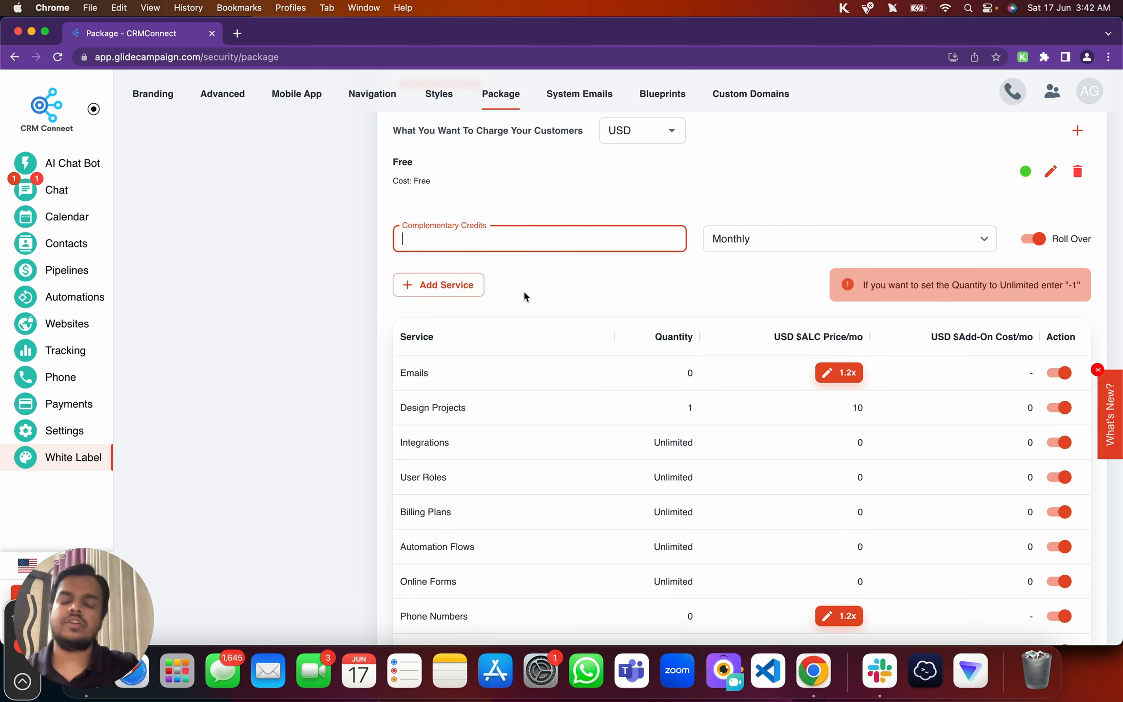
scroll(769, 256, up, 5)
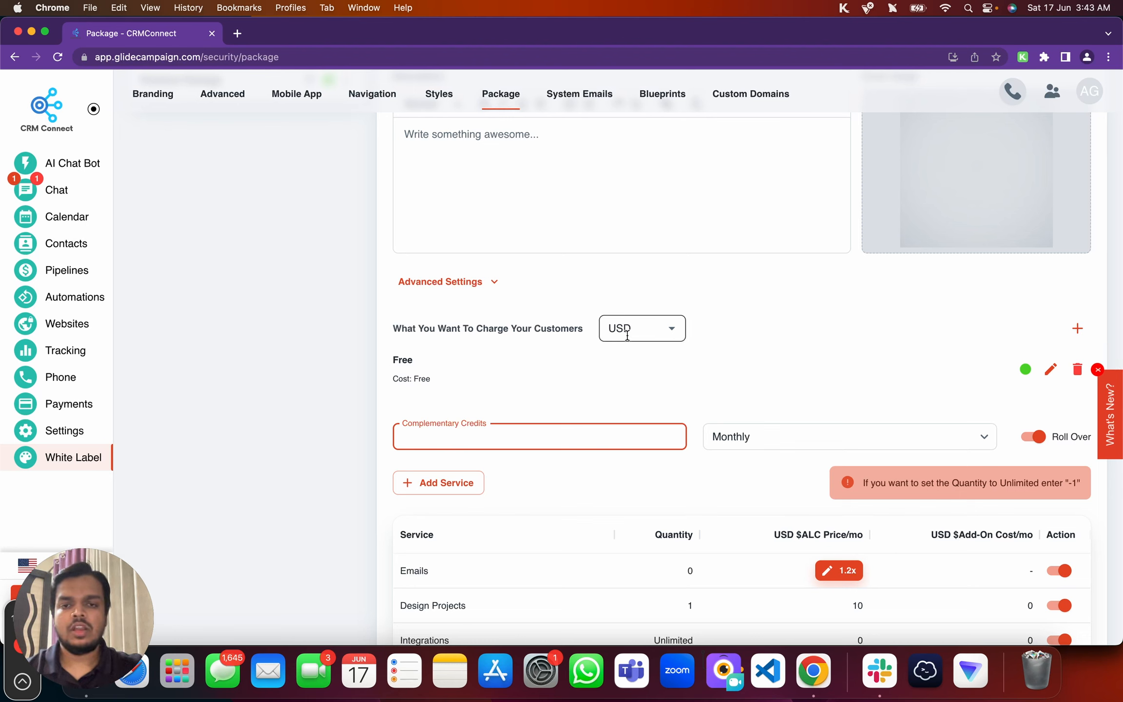
click(641, 328)
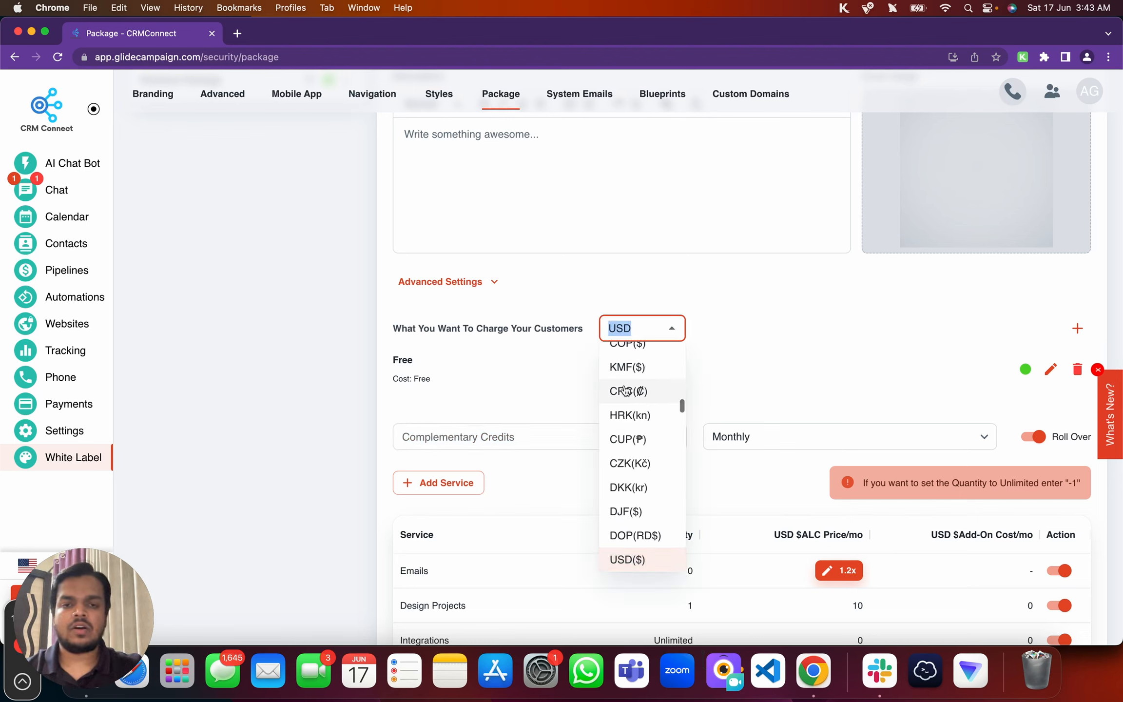
click(637, 567)
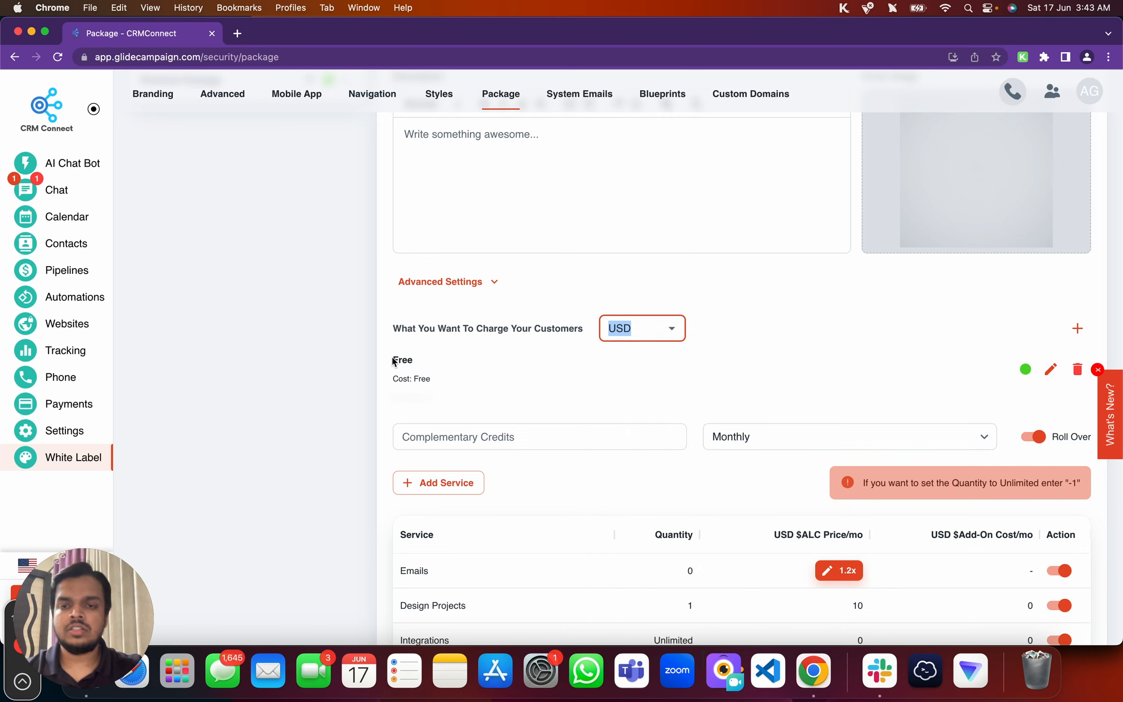
Edit the package's Free pricing entry and set its price to $99.
drag(394, 360, 439, 362)
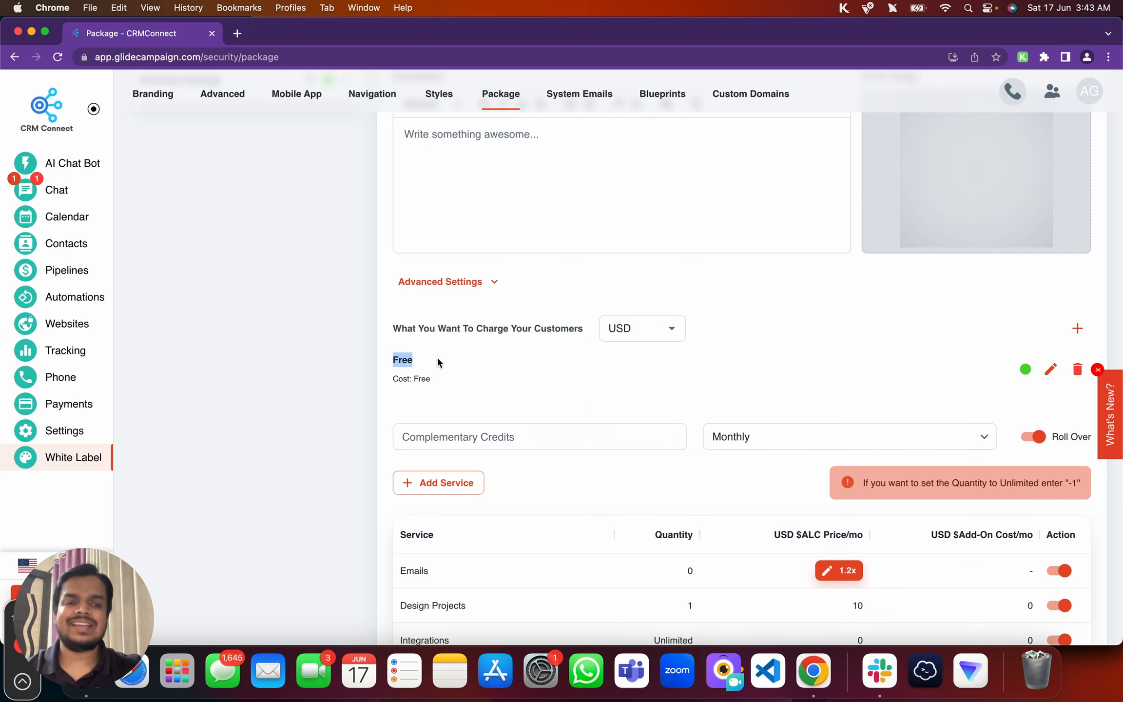
click(1051, 368)
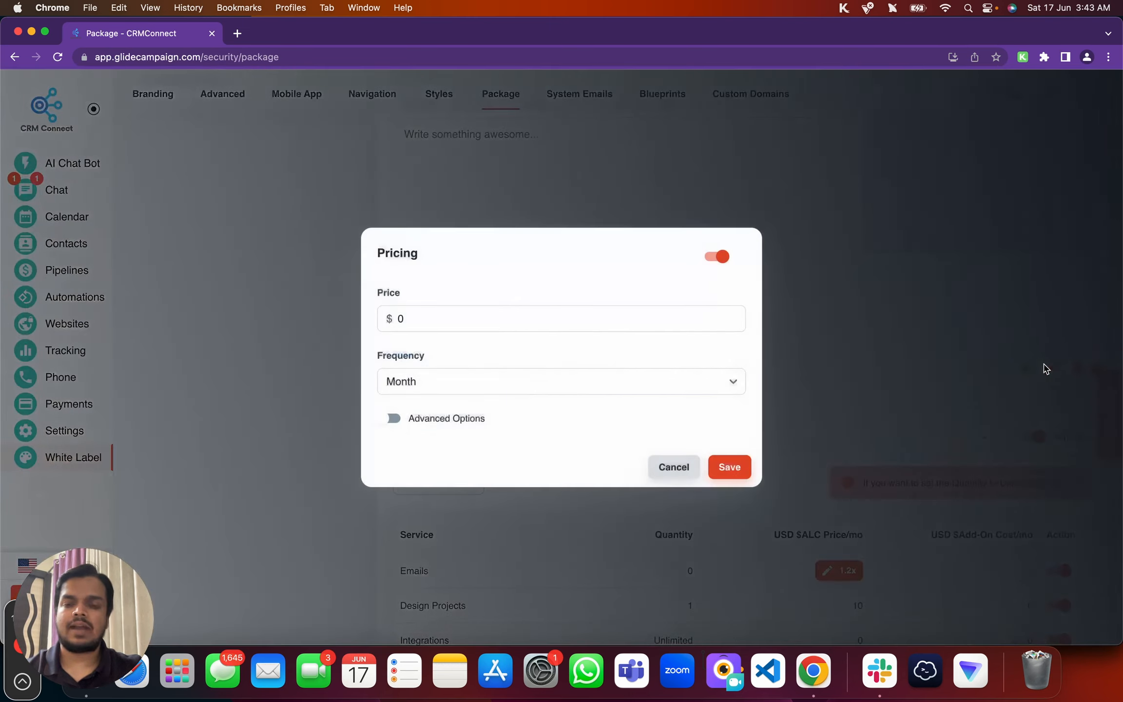
click(533, 308)
key(super+a)
text(99)
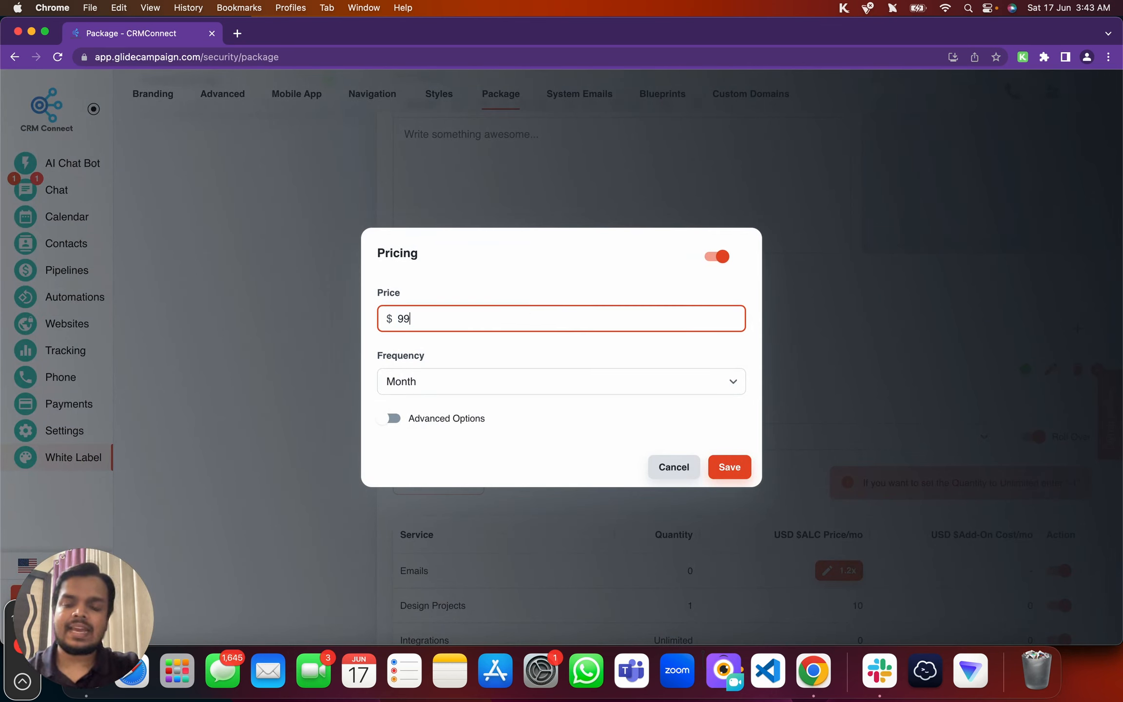
Enable advanced options for the $99 monthly pricing and set a 14-day free trial.
click(398, 420)
scroll(438, 439, down, 5)
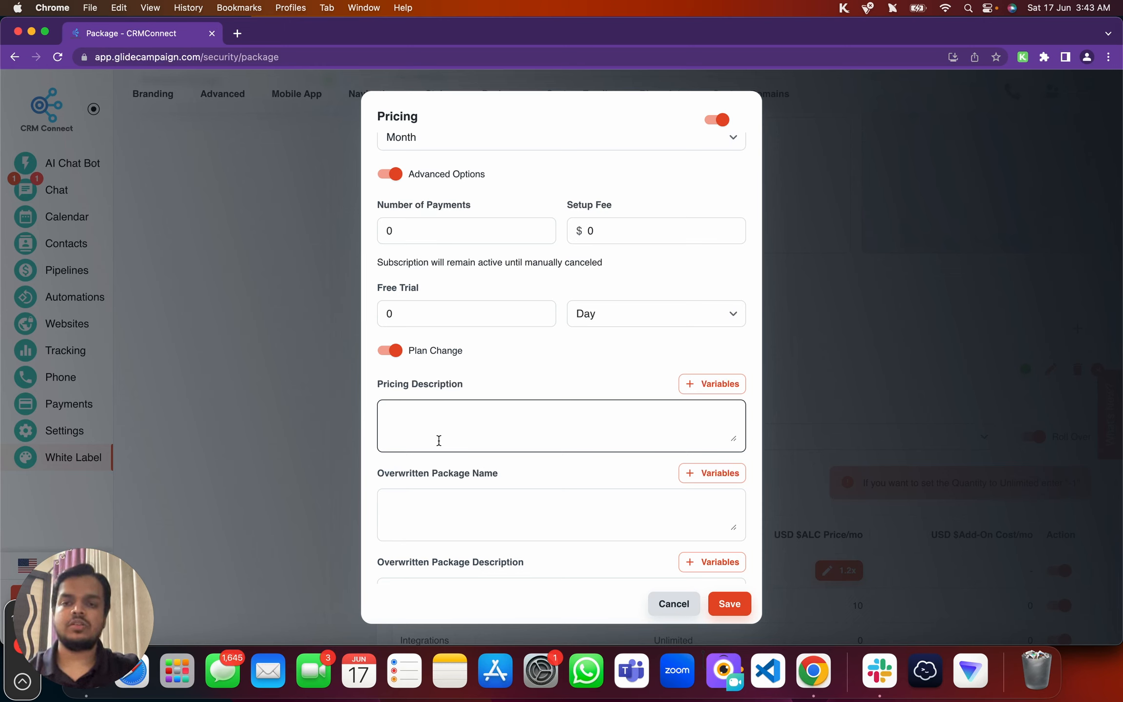
click(411, 319)
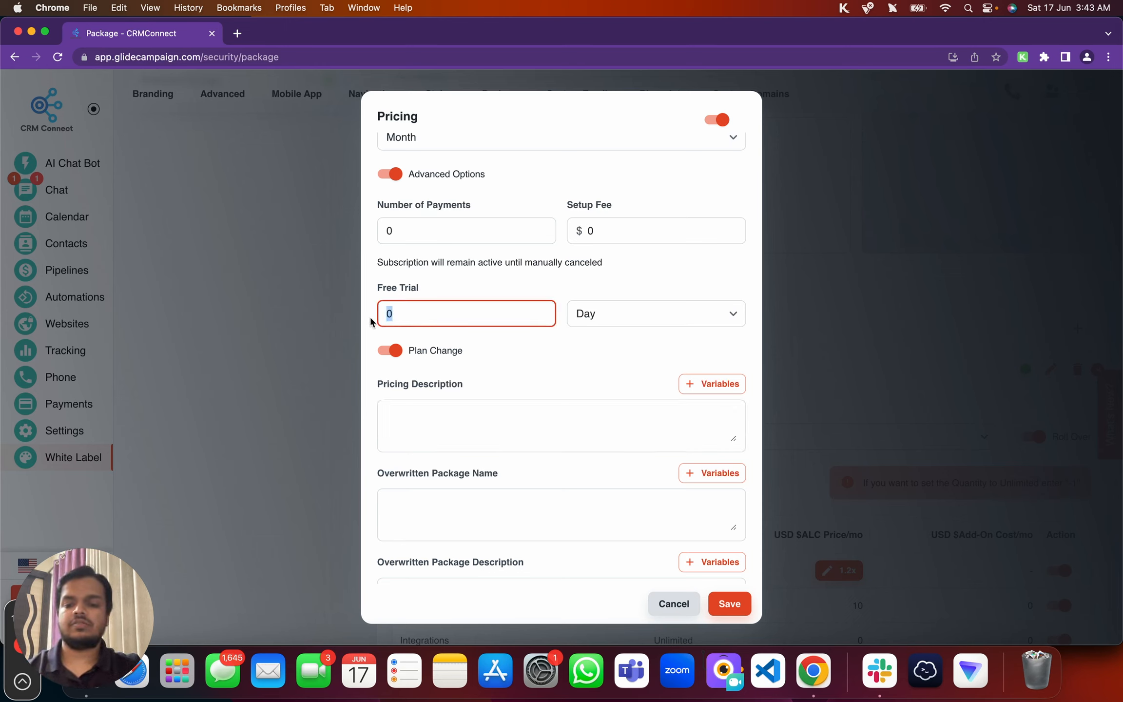
text(14)
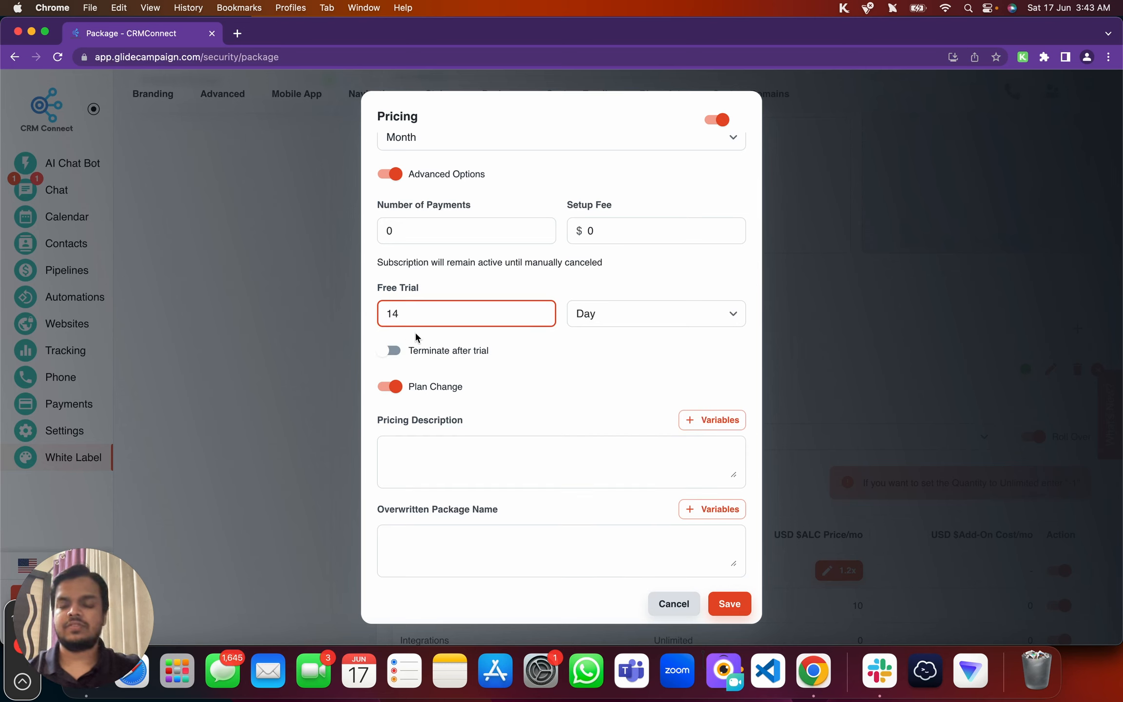
double_click(400, 314)
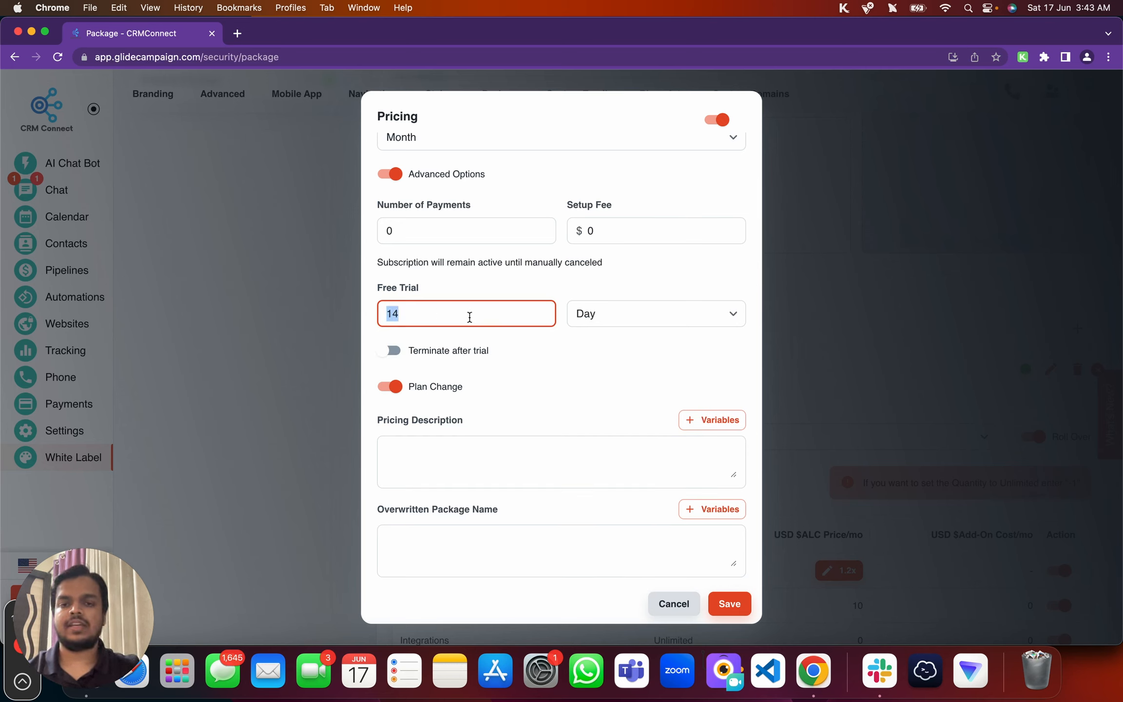
click(635, 313)
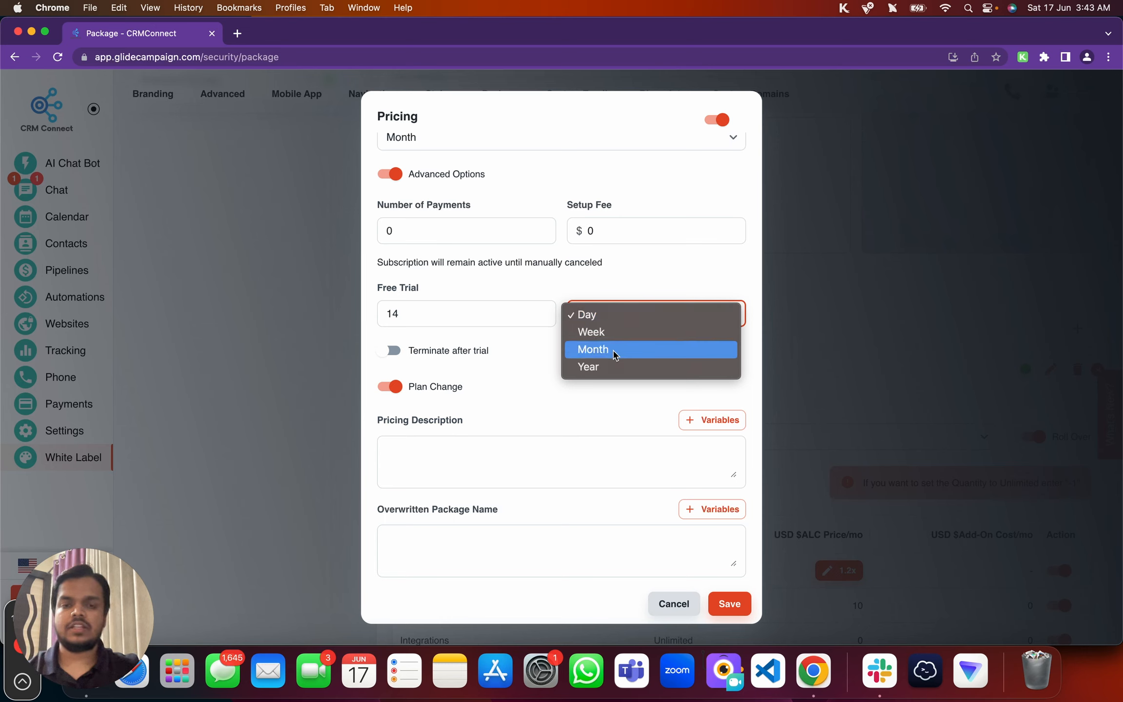
Turn on Terminate after trial for the $99 pricing and save it.
click(389, 358)
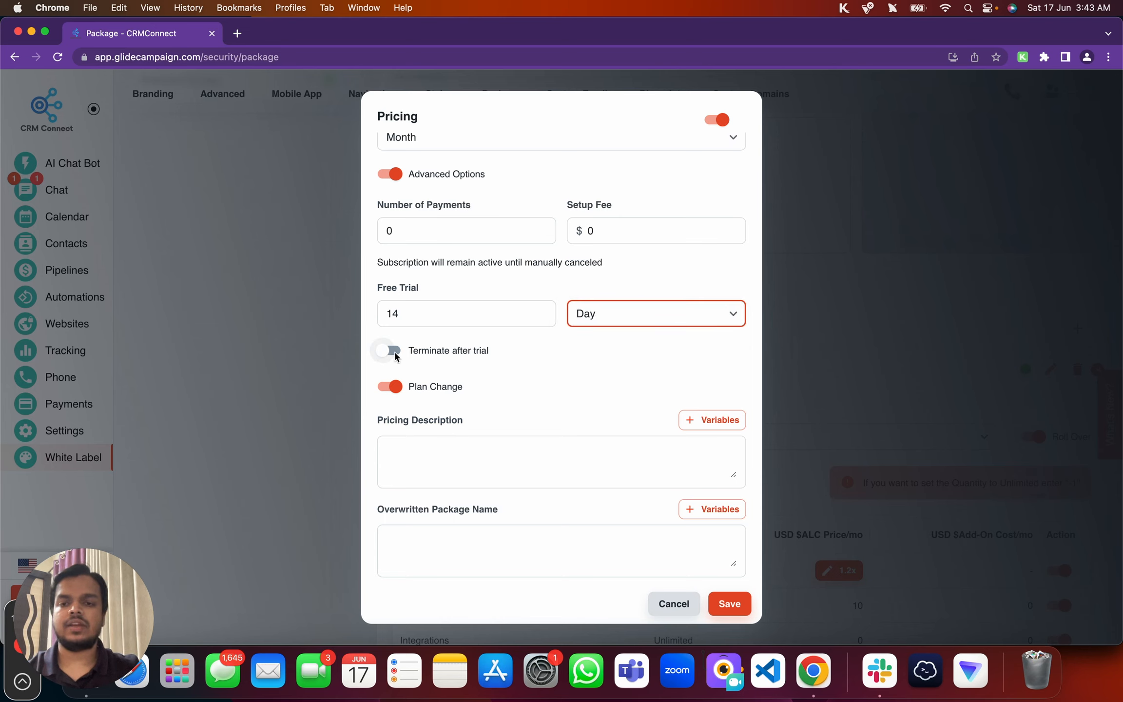
click(394, 352)
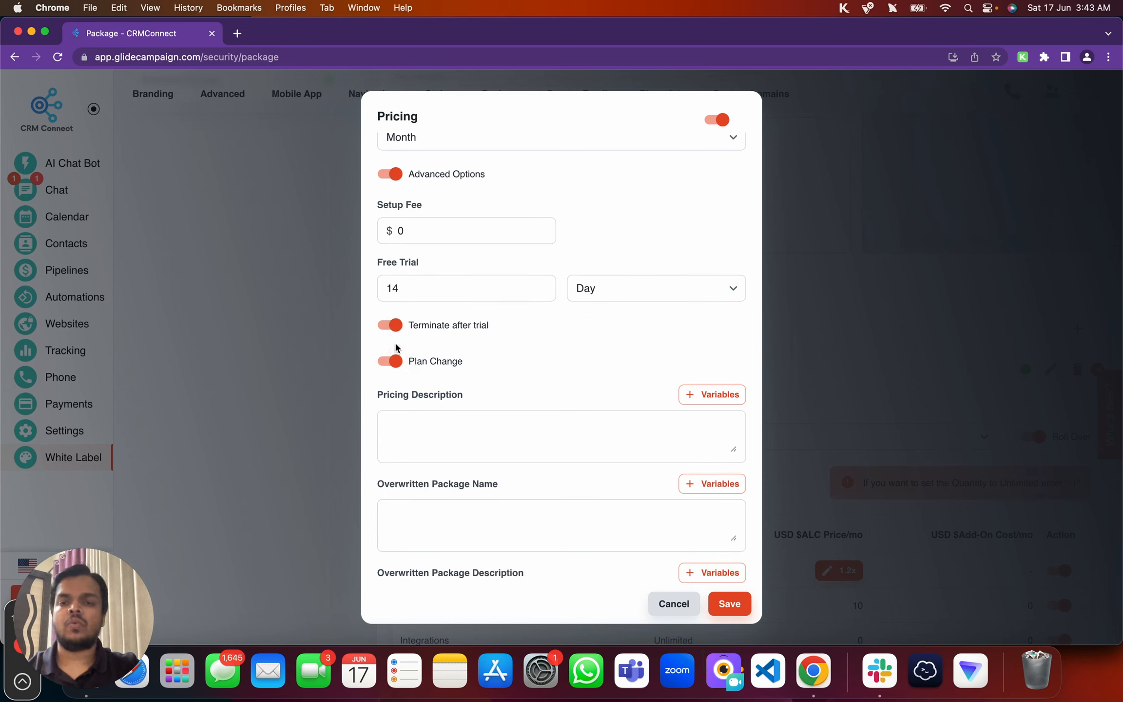
double_click(398, 290)
mouse_move(397, 291)
mouse_down()
mouse_move(377, 291)
mouse_move(408, 292)
mouse_up()
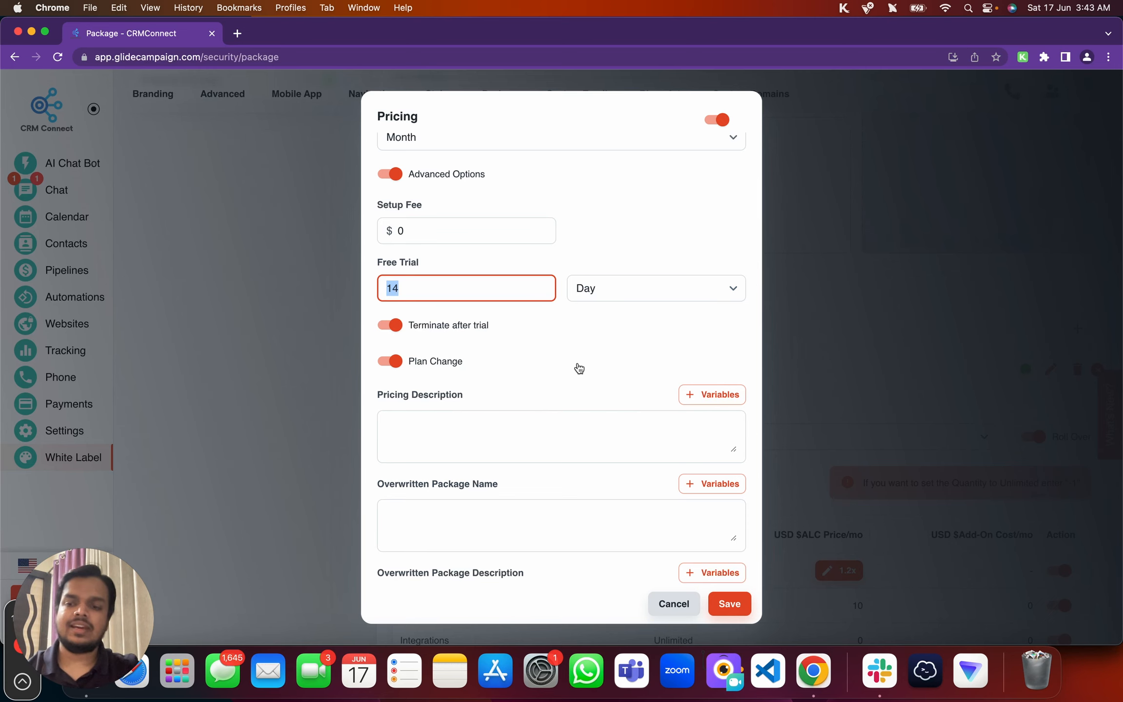
scroll(579, 368, up, 5)
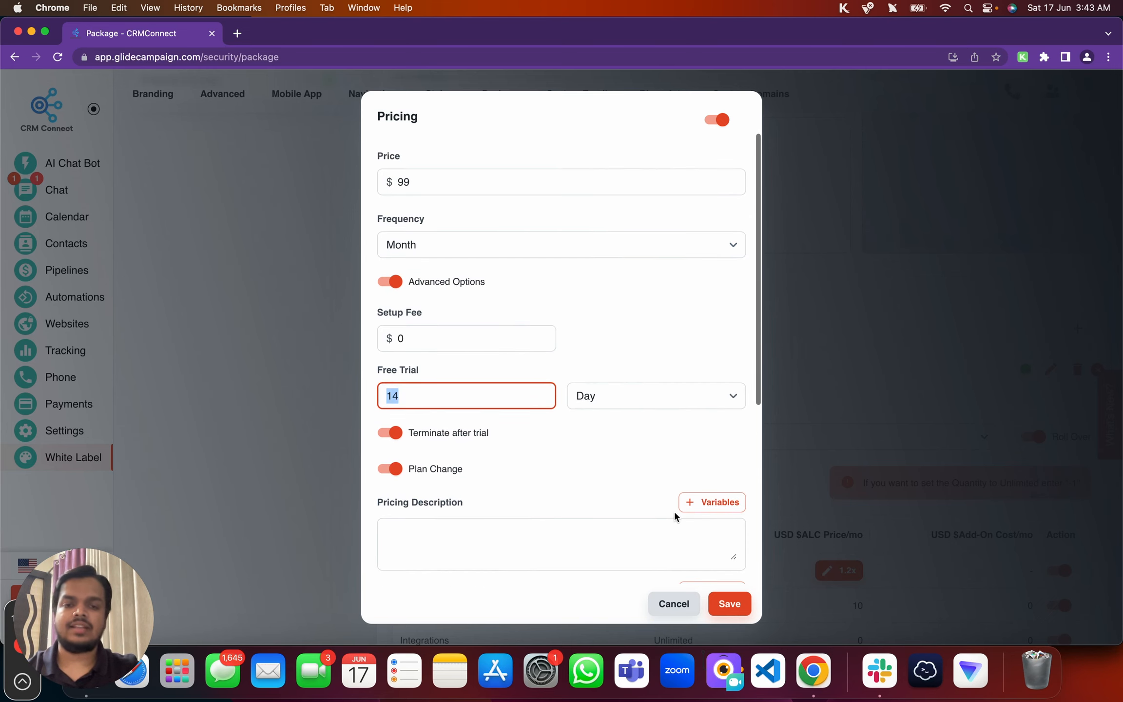
click(729, 604)
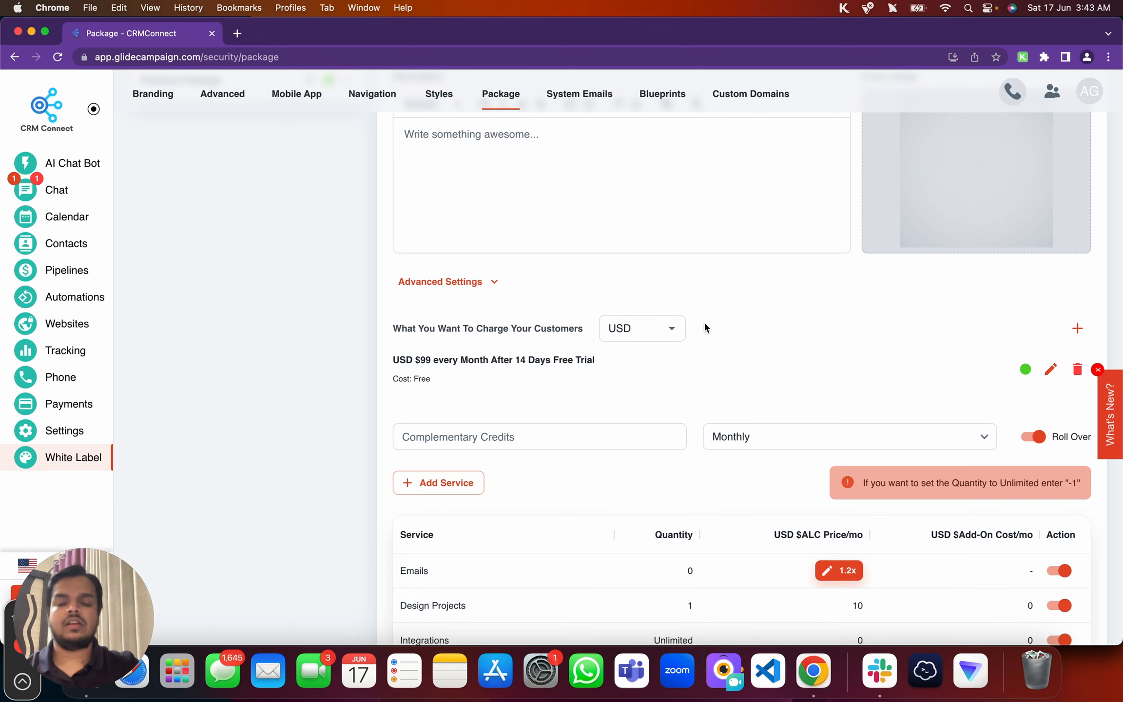
drag(393, 364, 567, 364)
Add a second monthly customer price of $299 with advanced options enabled and a 14-day free trial.
scroll(882, 320, down, 1)
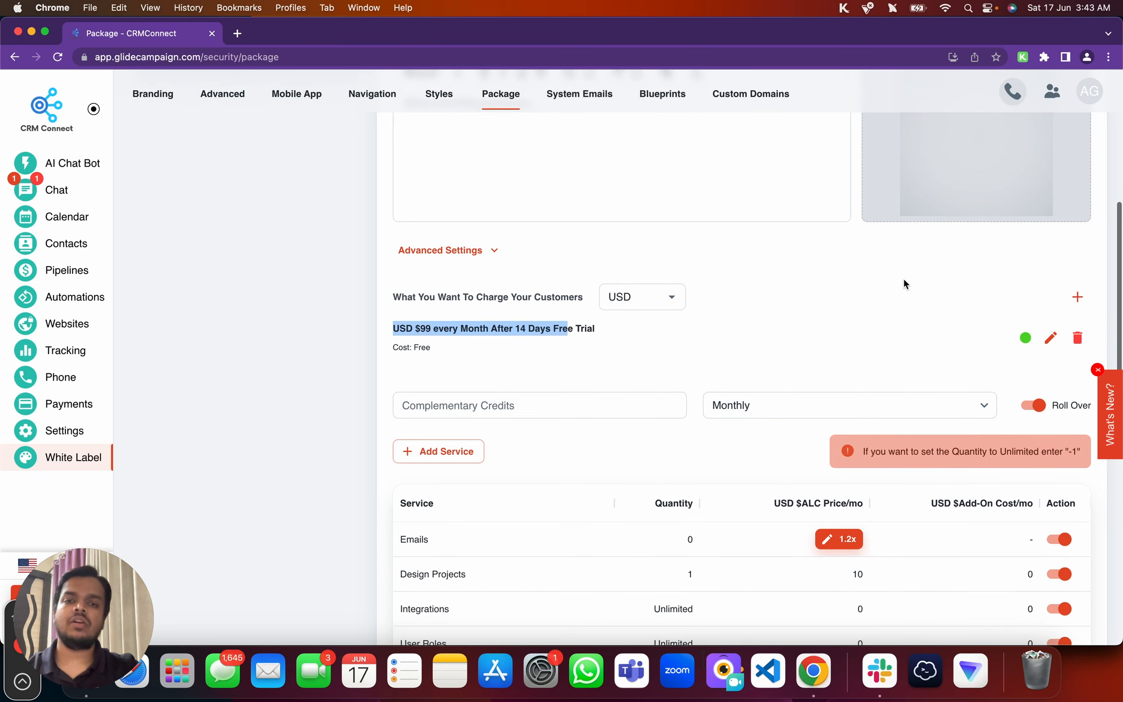
click(1077, 298)
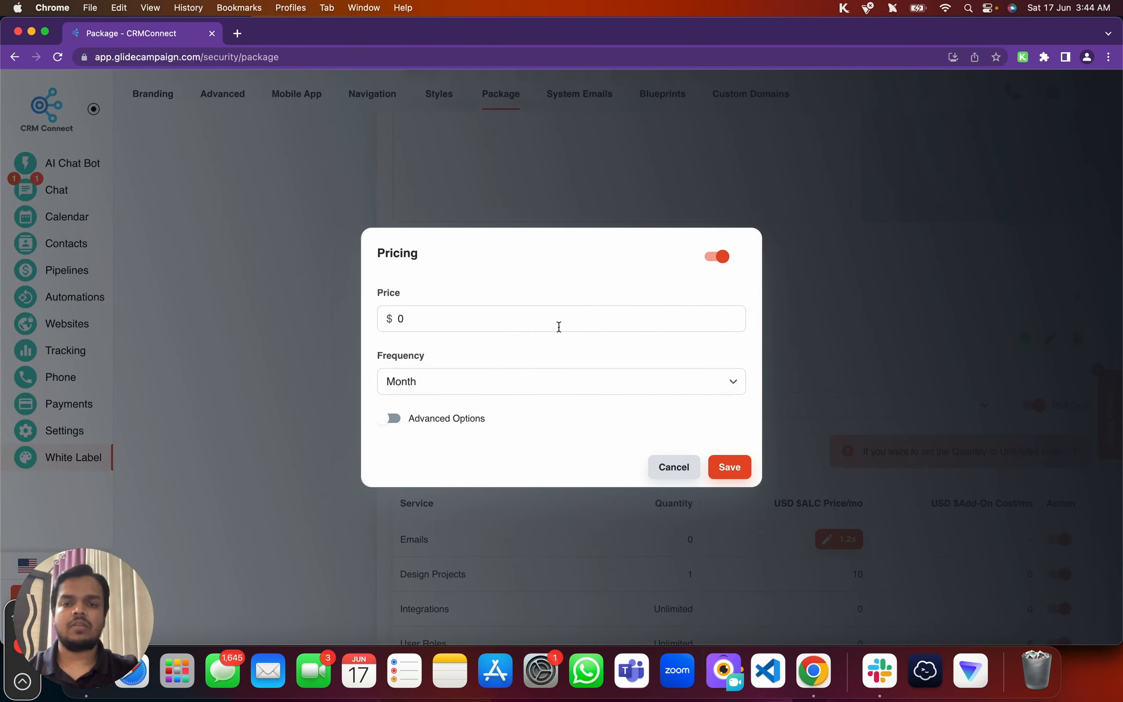
click(563, 313)
double_click(565, 314)
text(299)
click(403, 417)
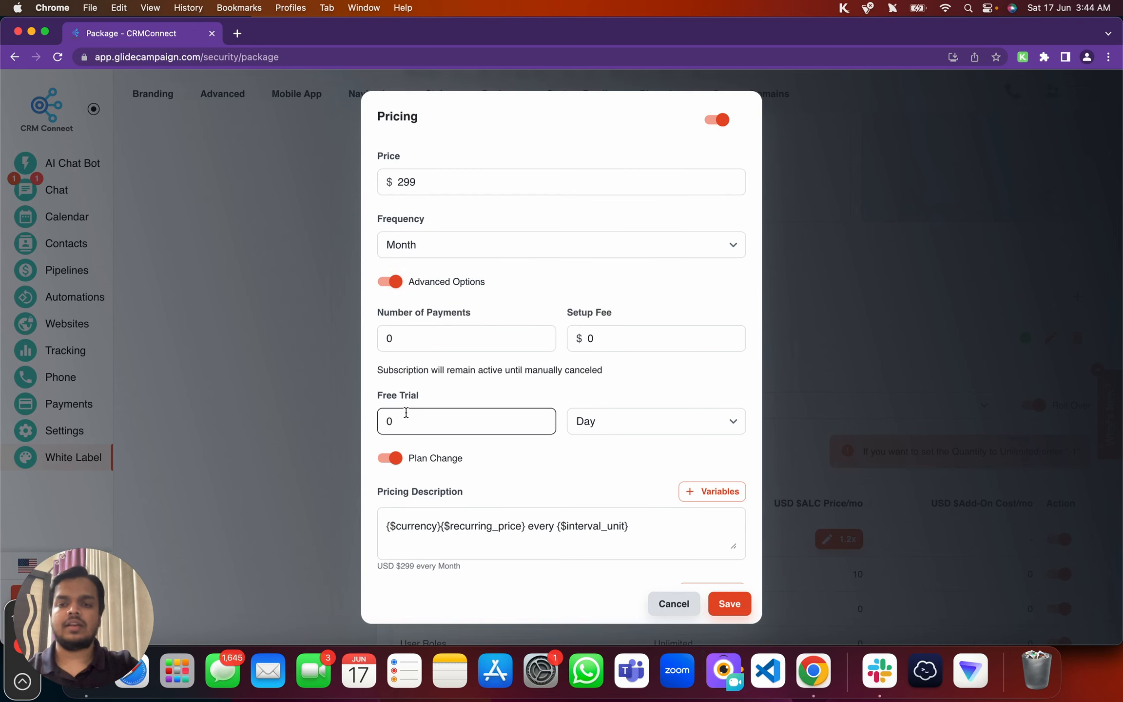
double_click(396, 425)
text(14)
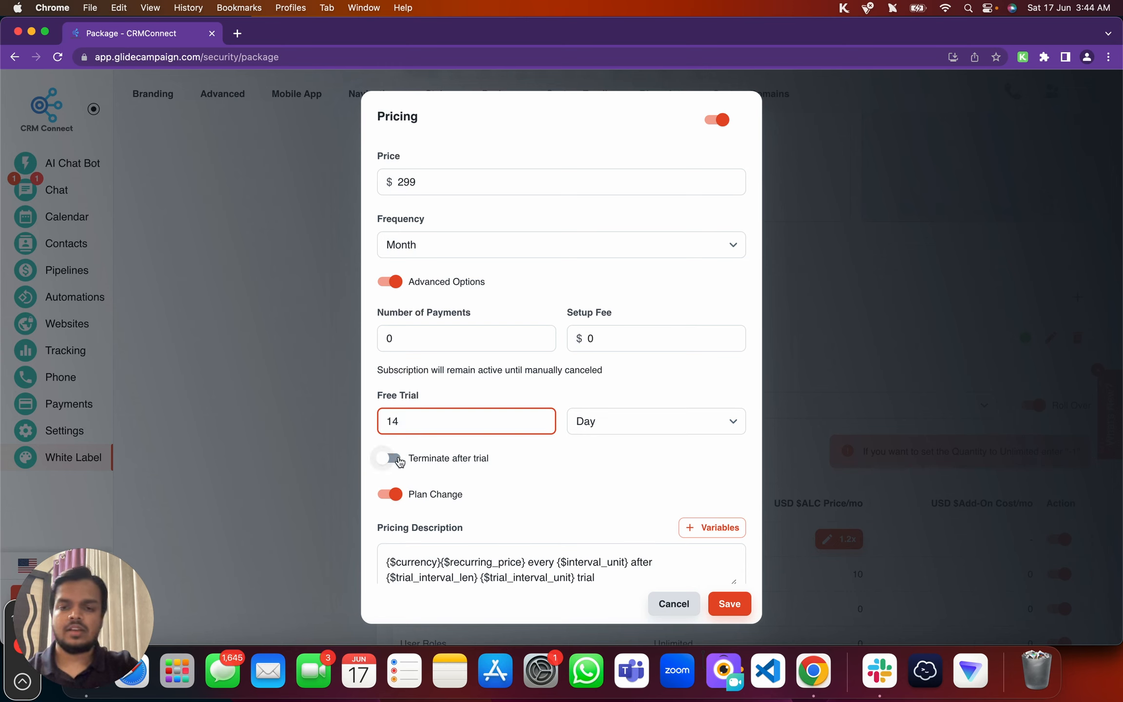
Disable Plan Change and enable Terminate after trial for the $299 pricing, then save it.
click(390, 494)
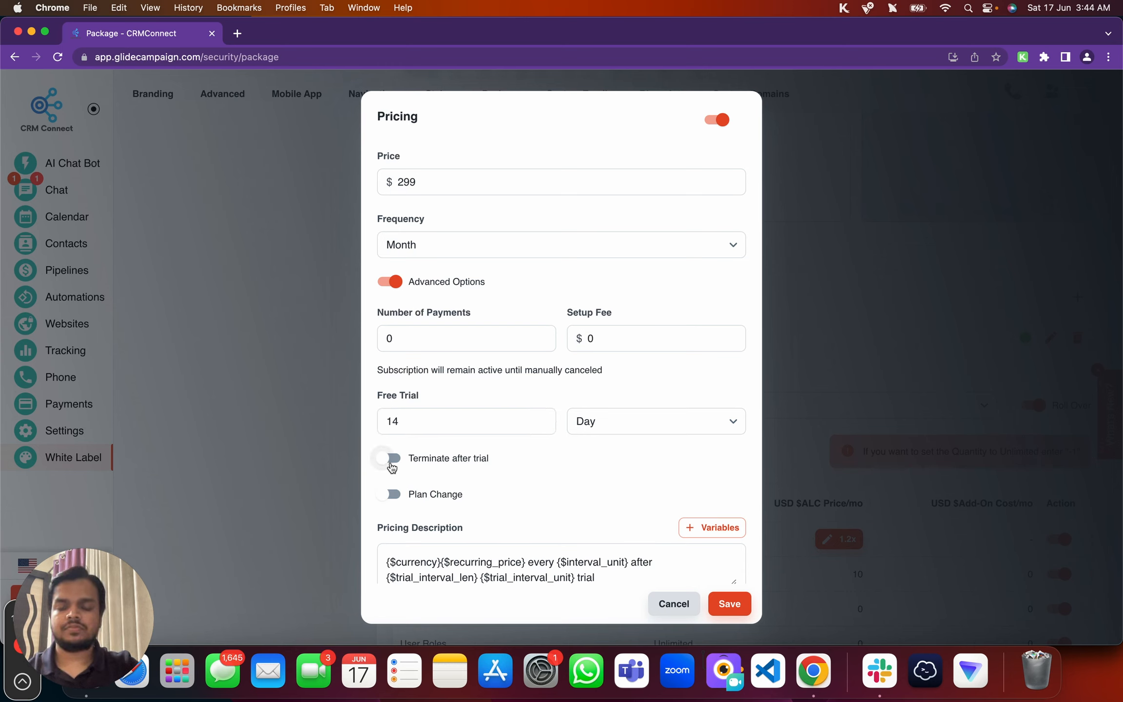
click(391, 463)
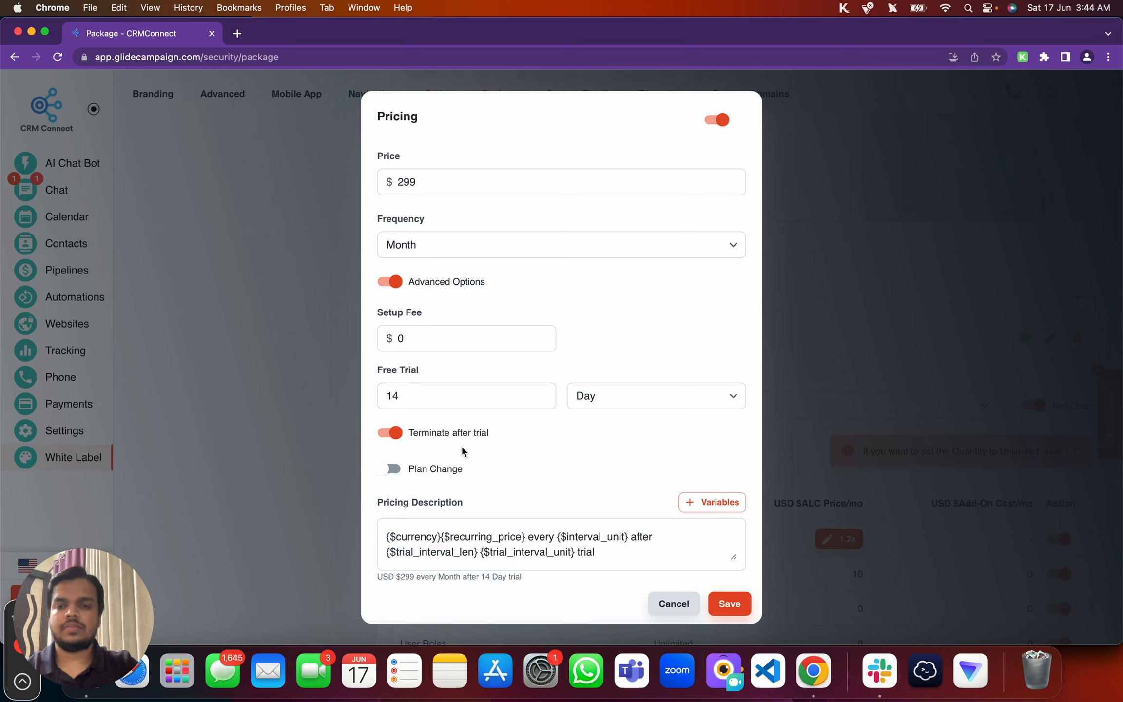
scroll(422, 458, down, 1)
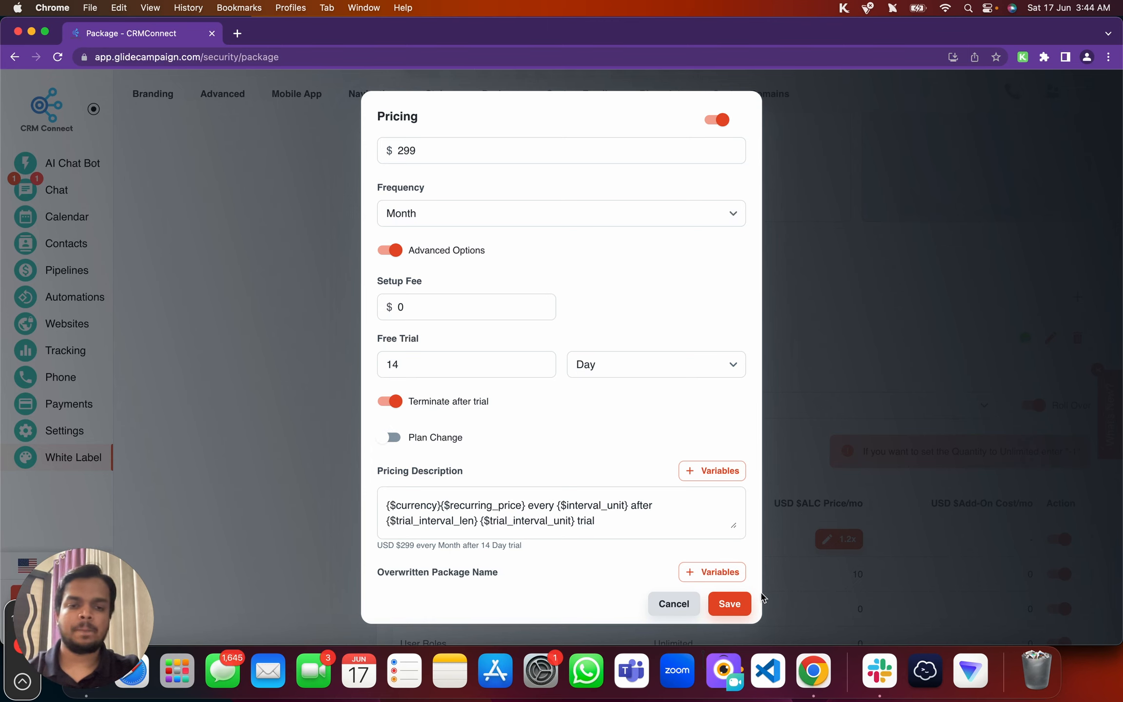
click(726, 600)
Edit the $99 monthly pricing to disable Plan Change and save it.
scroll(702, 456, down, 2)
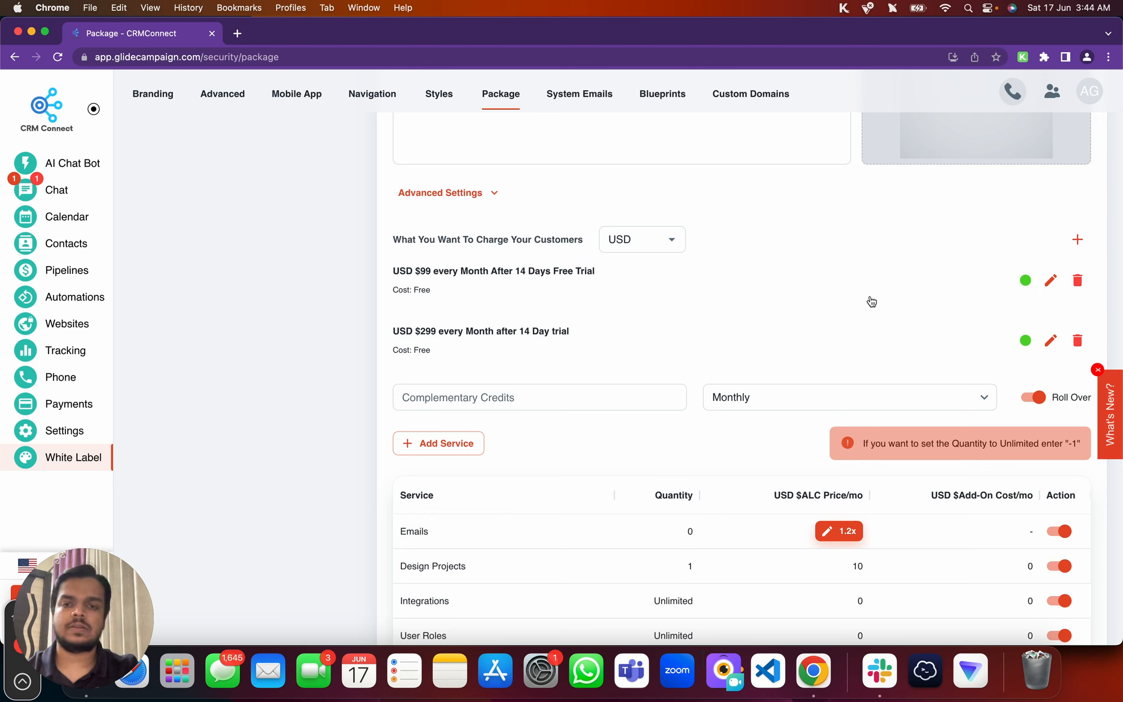
click(1050, 281)
click(390, 469)
click(749, 606)
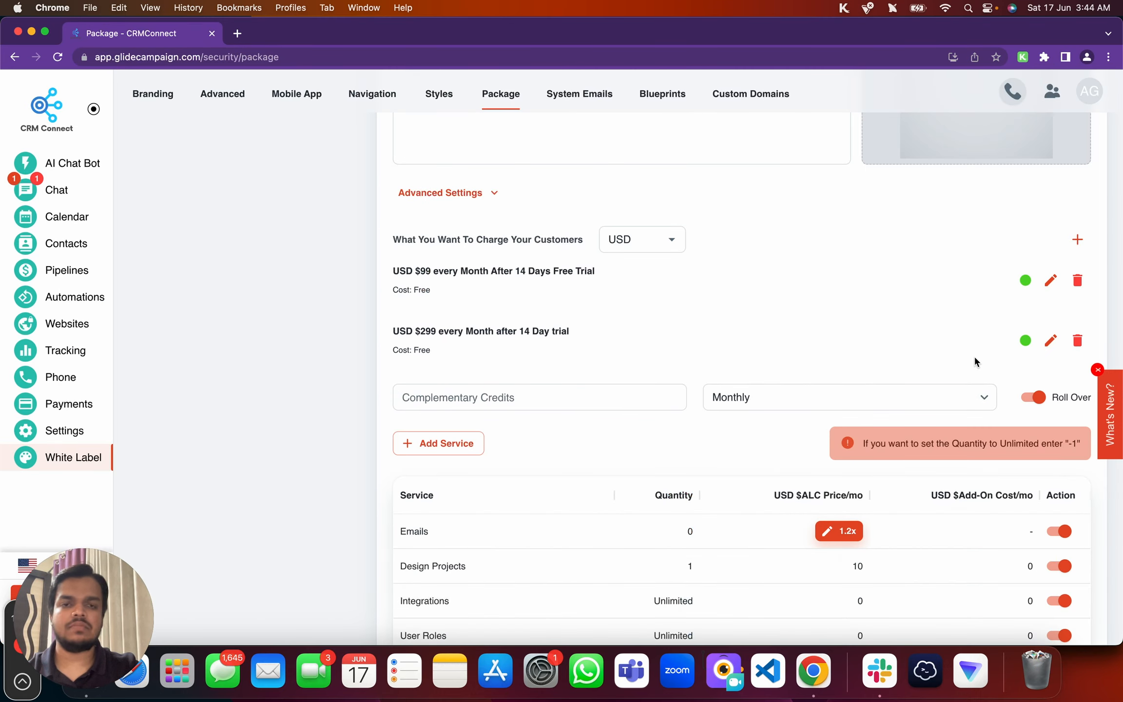
Edit the $299 monthly pricing to enable Plan Change and save it.
click(1050, 340)
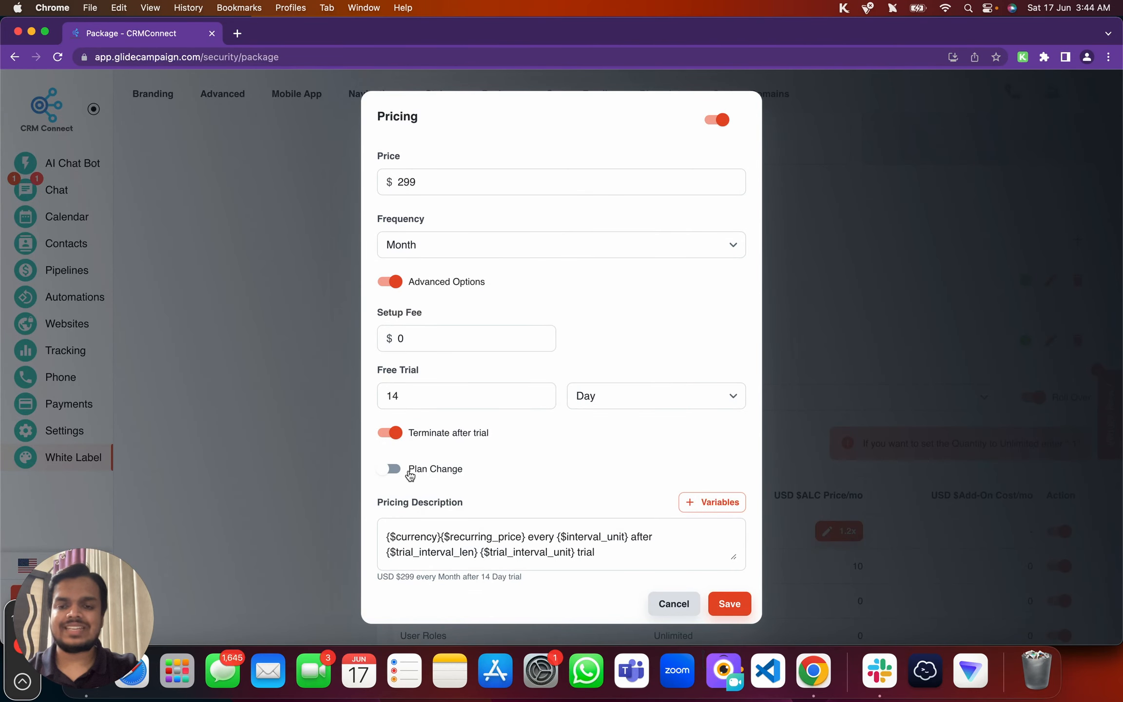
click(392, 469)
click(739, 614)
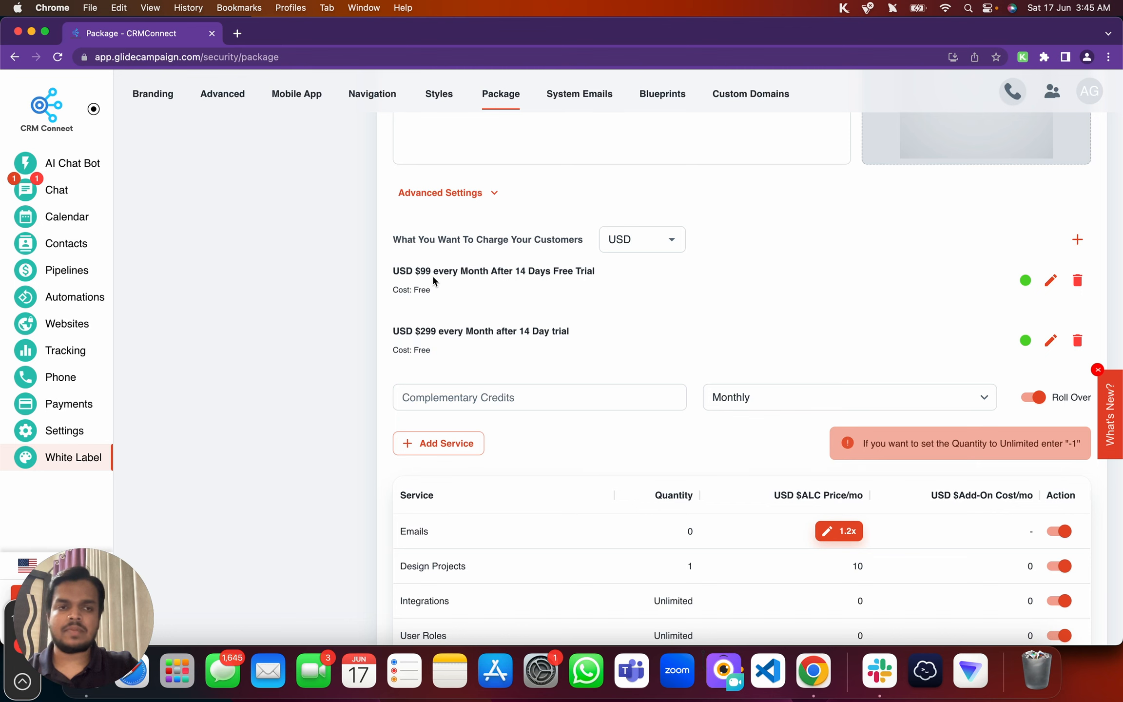
Reopen the $99 monthly pricing to check its Plan Change setting and save it again.
click(1050, 280)
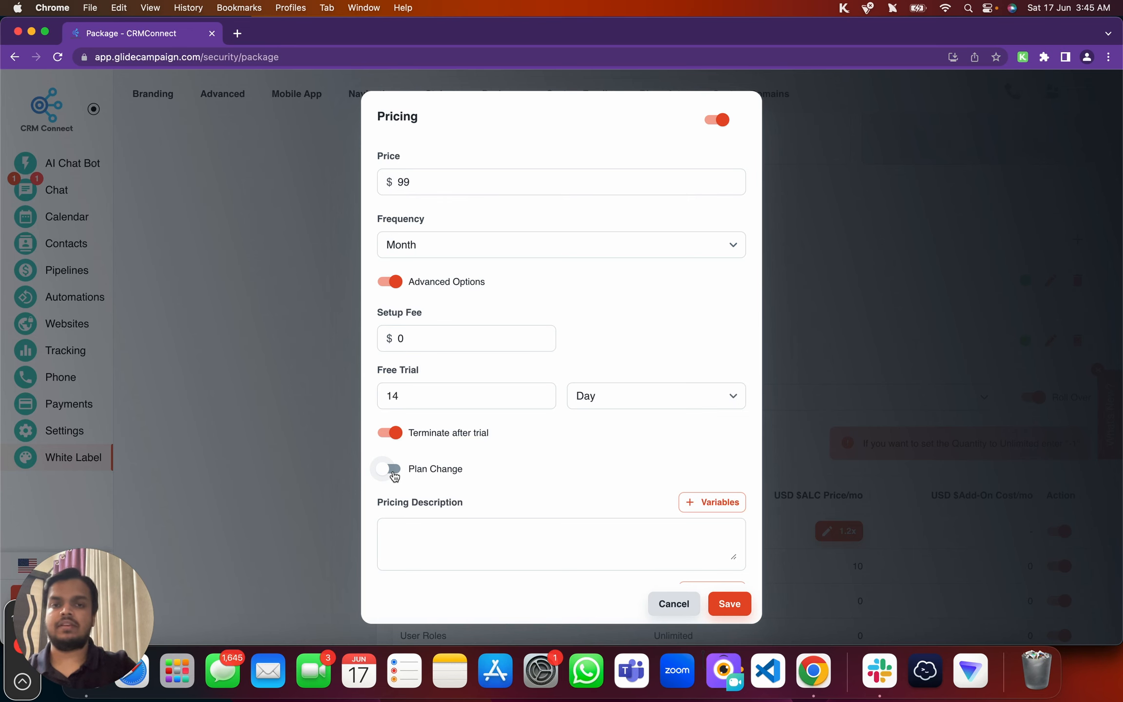
click(721, 612)
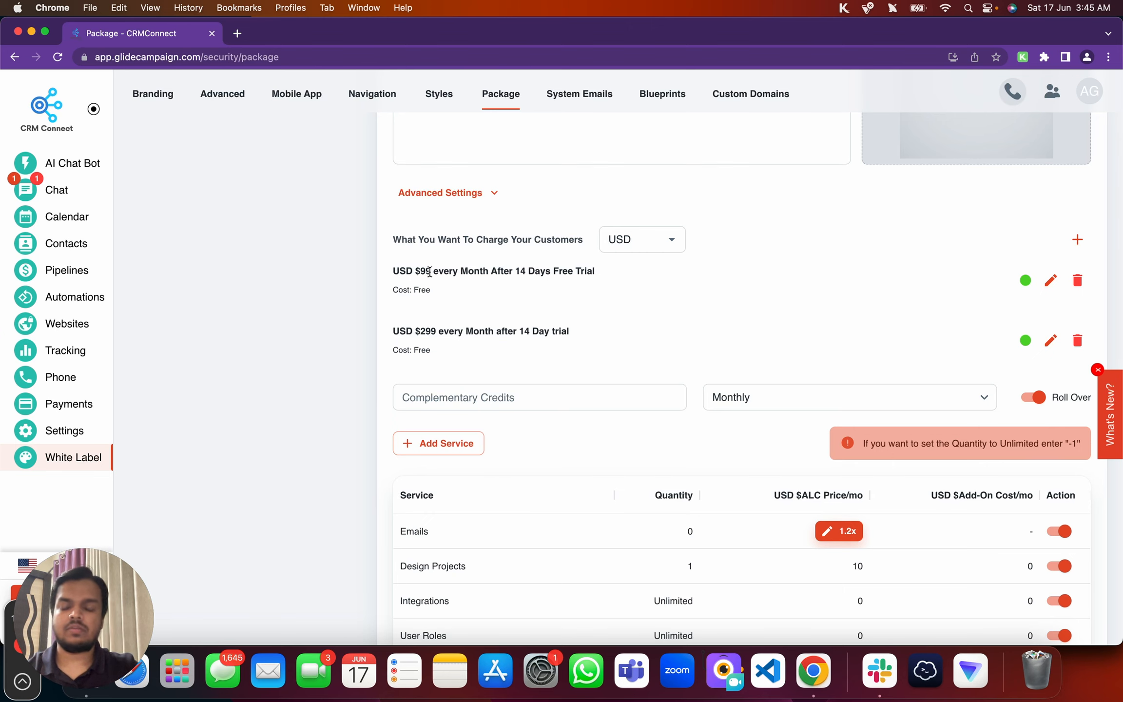
scroll(429, 272, up, 1)
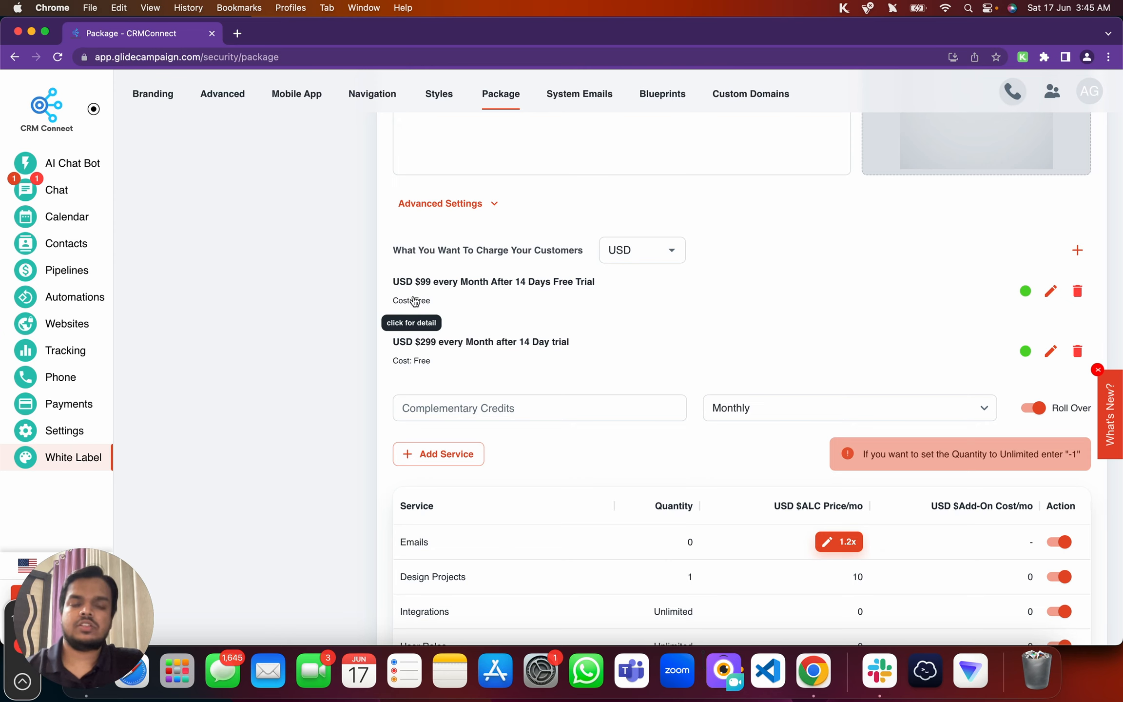
Set the allowed negative balance to 0 in the package's advanced settings.
scroll(414, 301, down, 10)
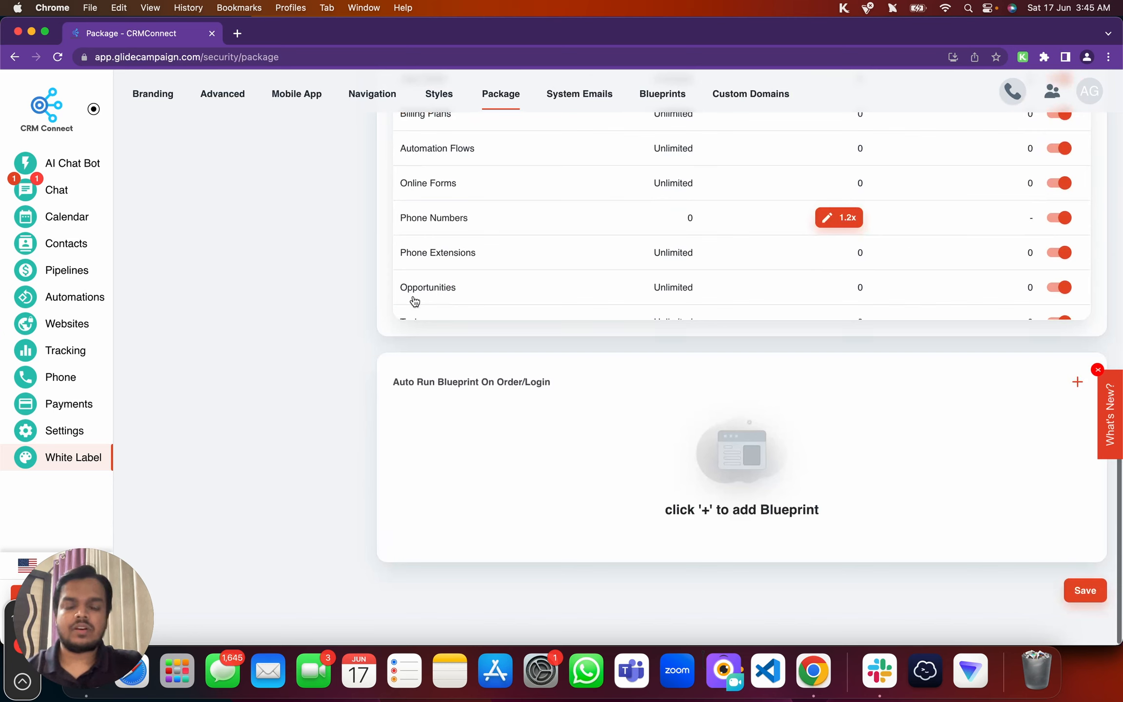
scroll(904, 357, up, 10)
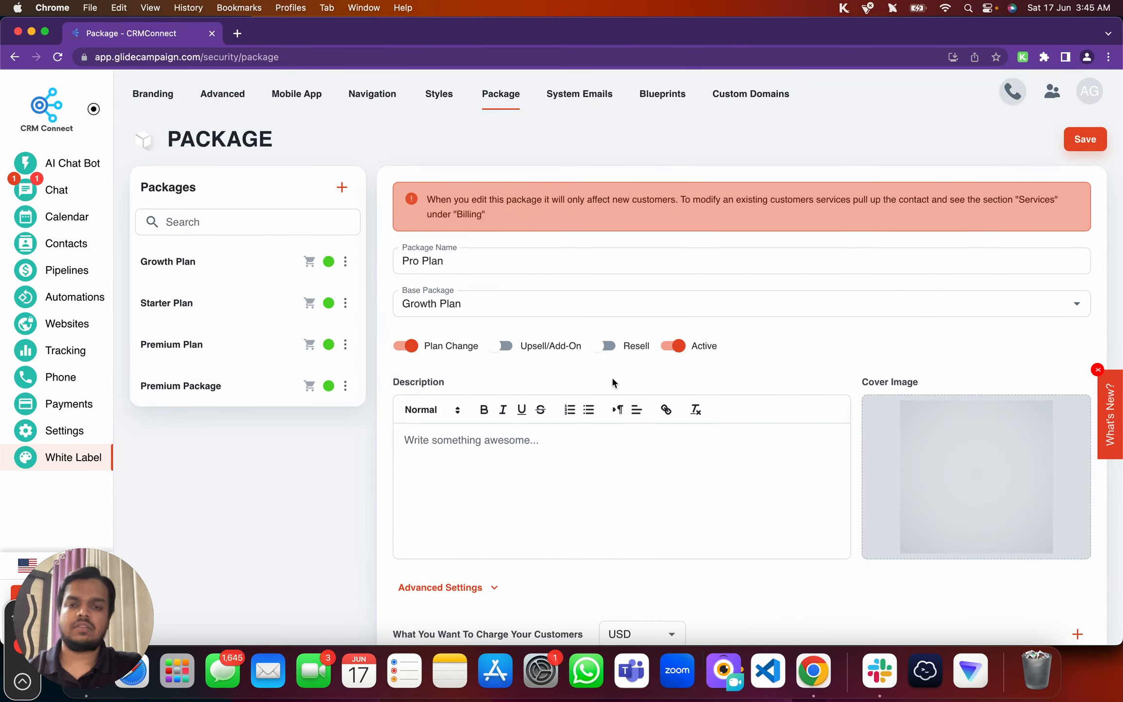
scroll(613, 384, down, 3)
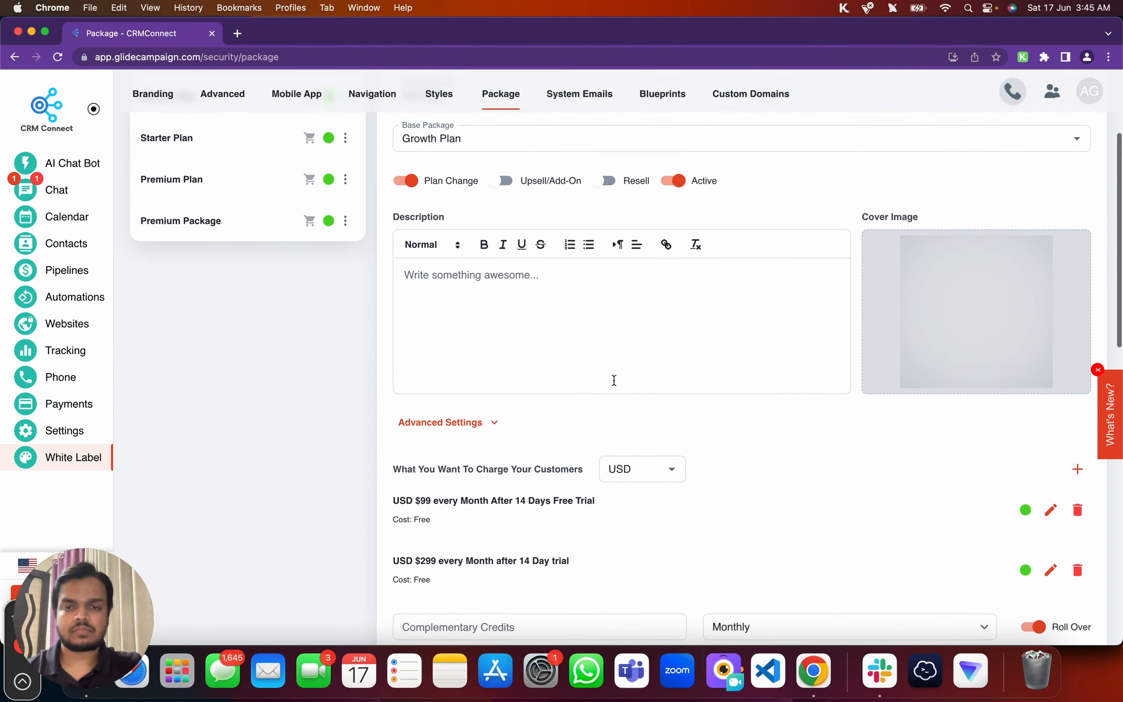
click(455, 418)
scroll(446, 419, down, 2)
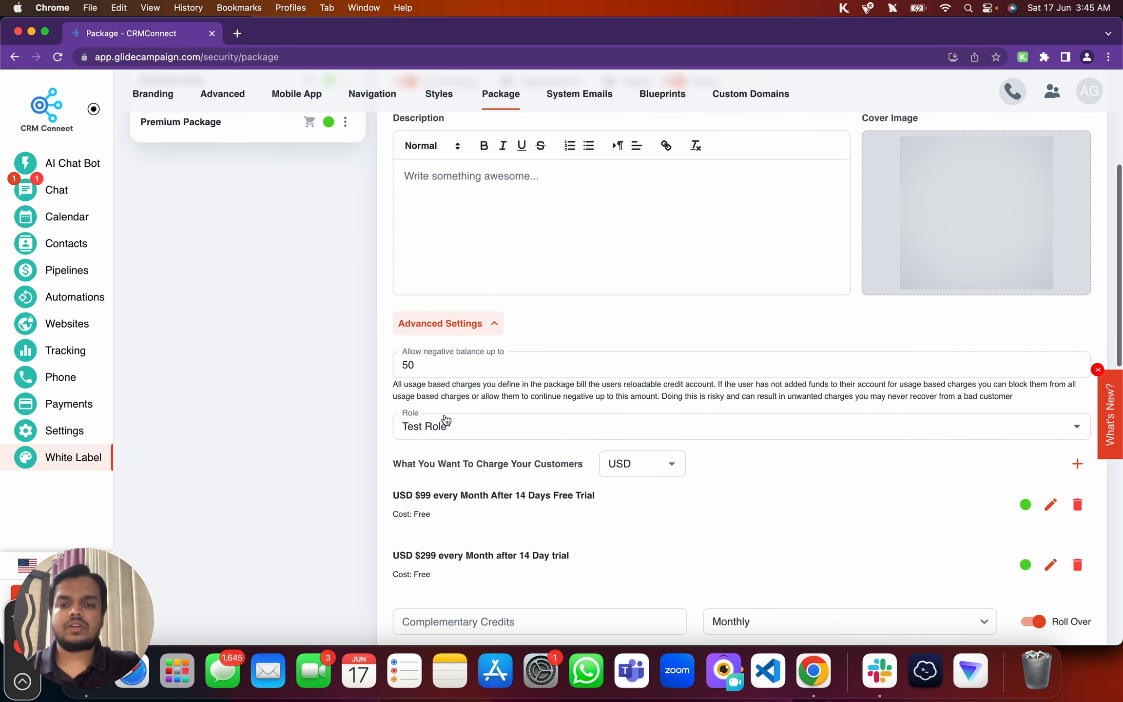
drag(422, 360, 398, 366)
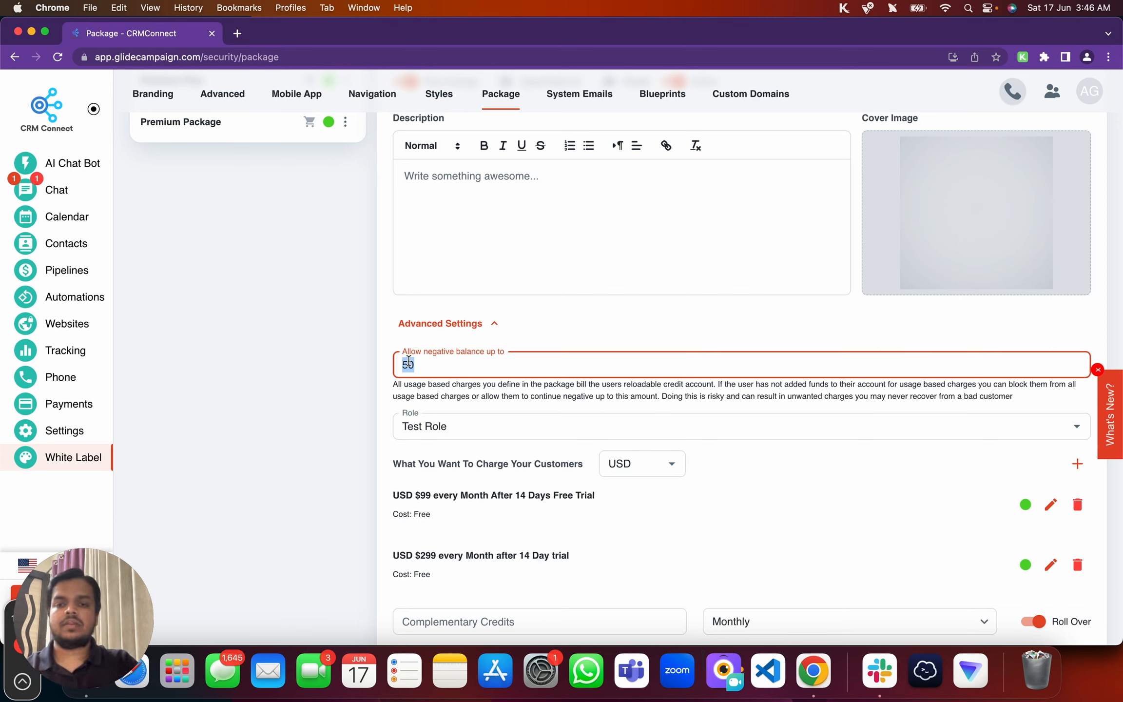
text(0)
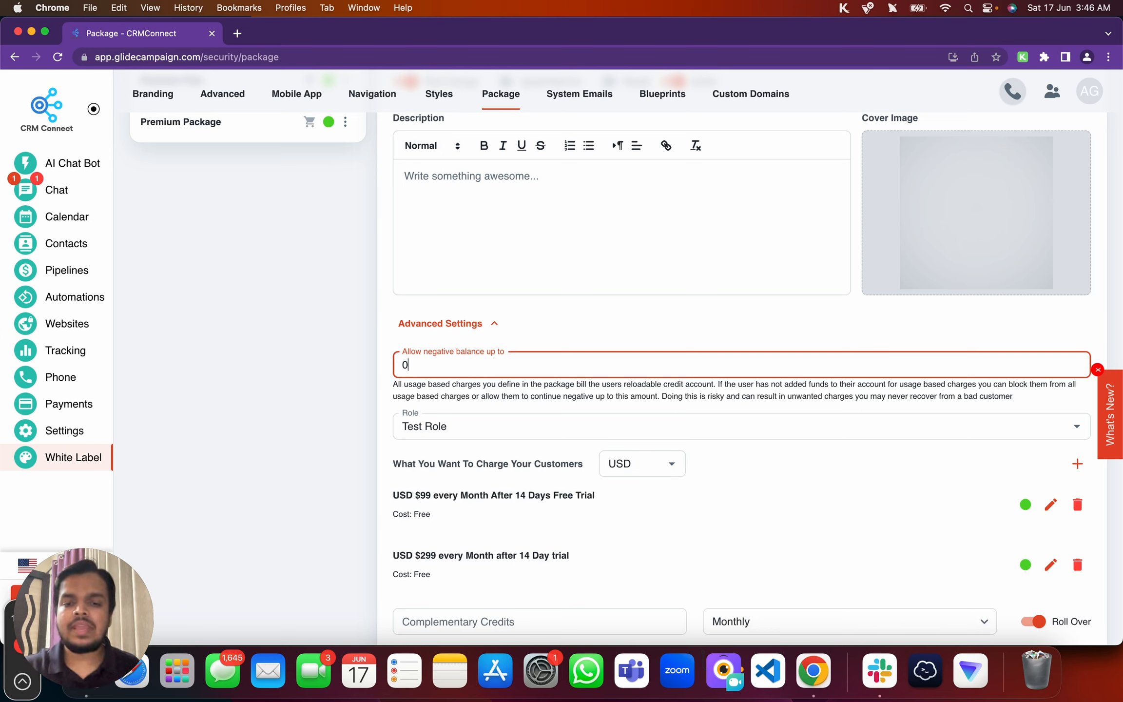
Set the package's role to Admin Role in the advanced settings.
scroll(579, 415, down, 8)
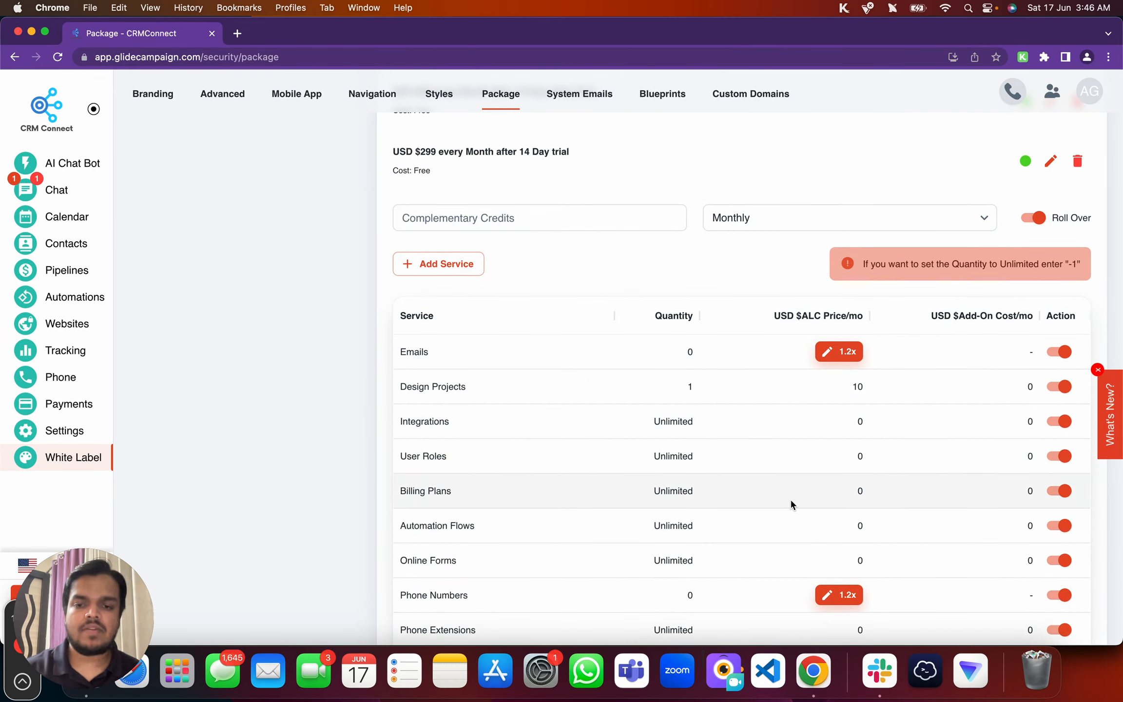
scroll(791, 502, down, 3)
scroll(827, 493, down, 6)
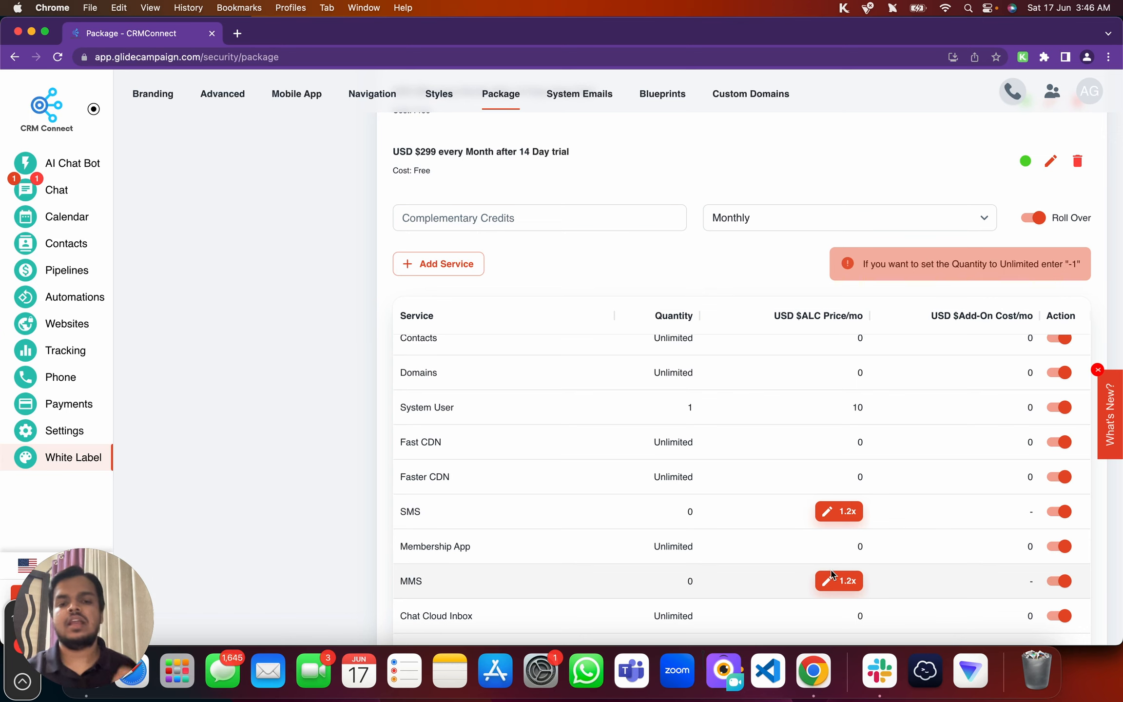
scroll(815, 400, up, 15)
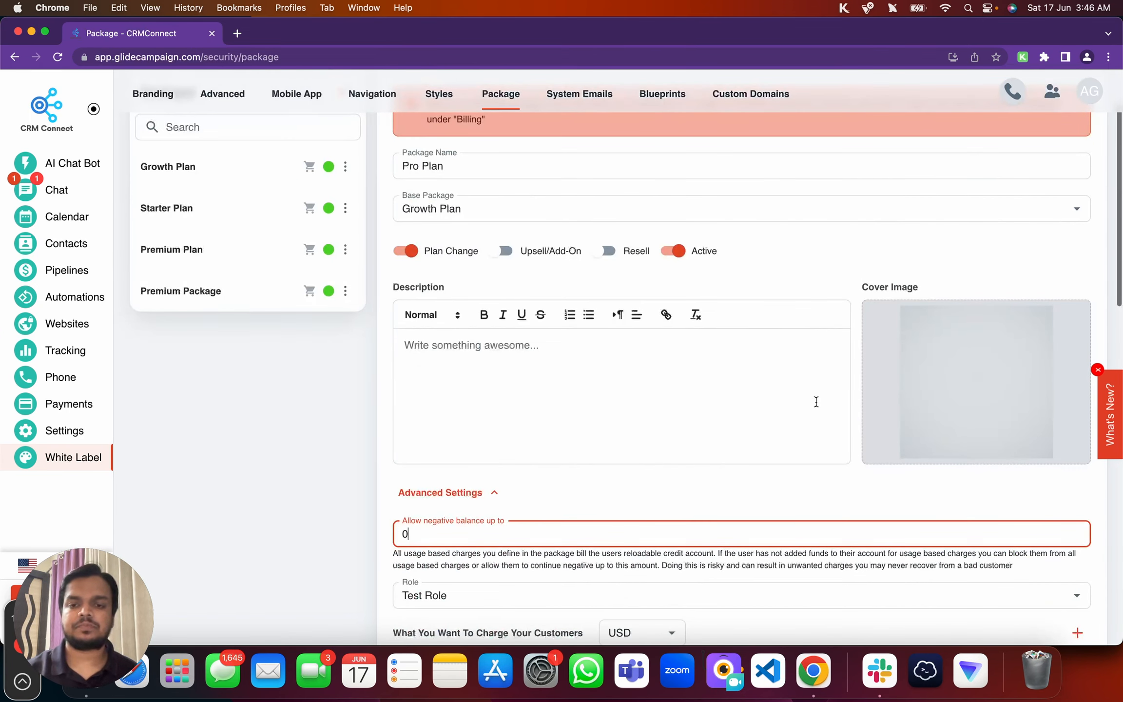
scroll(816, 401, down, 5)
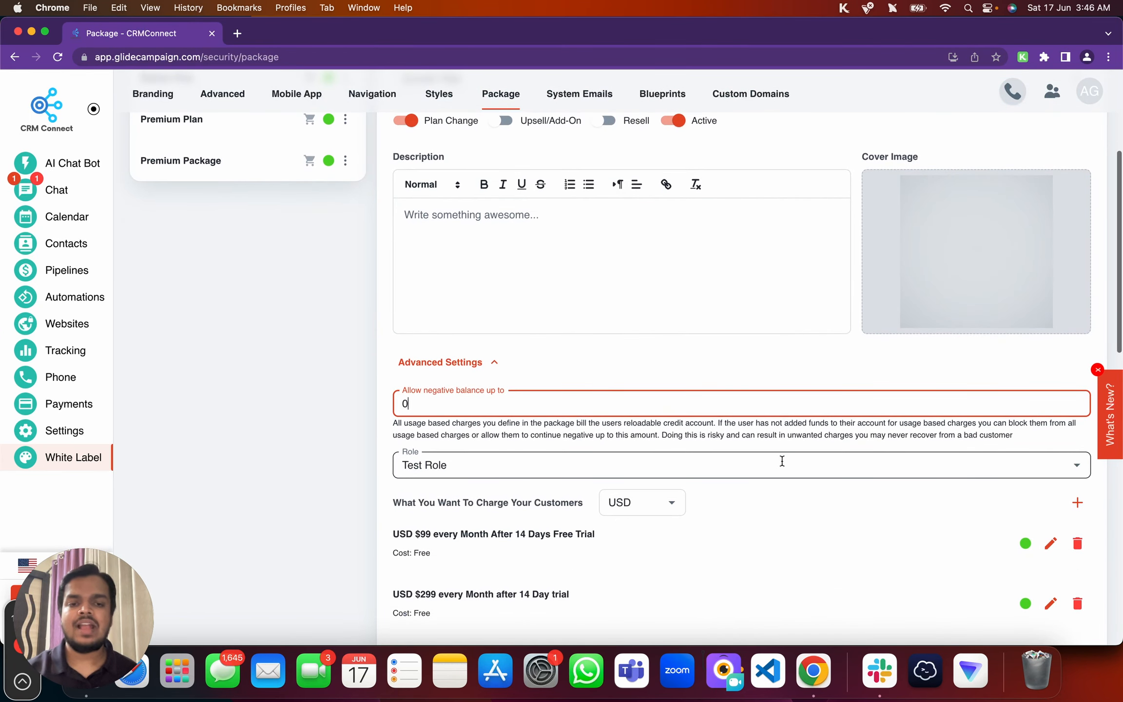
click(781, 460)
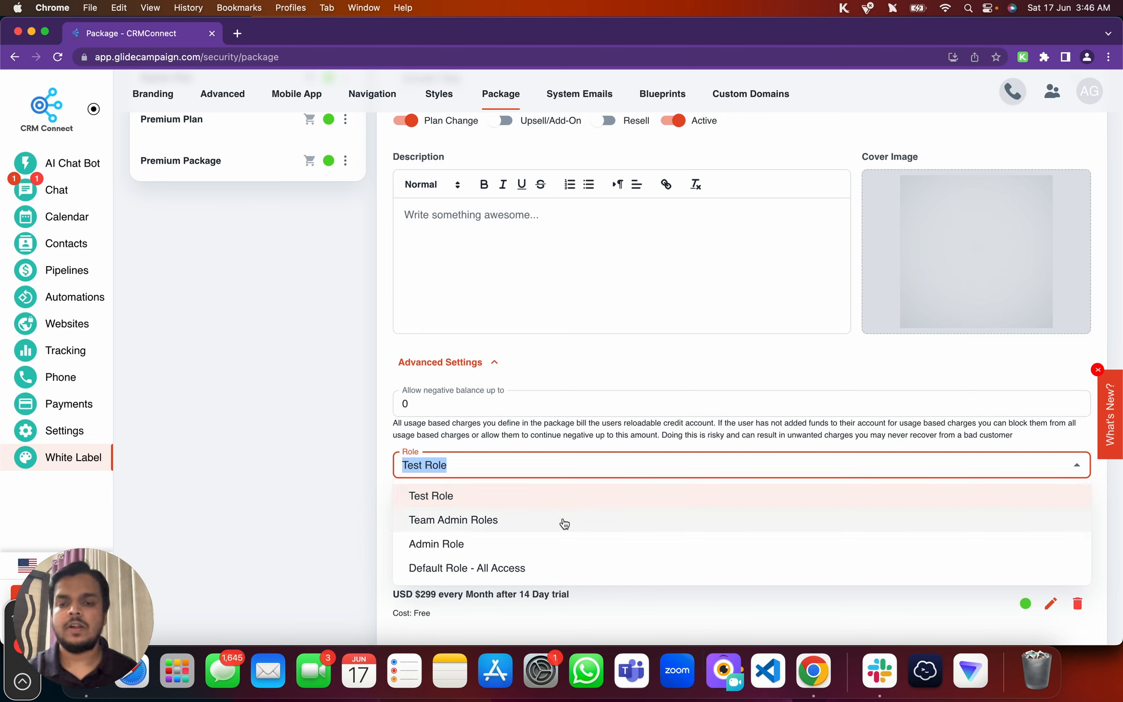
click(429, 549)
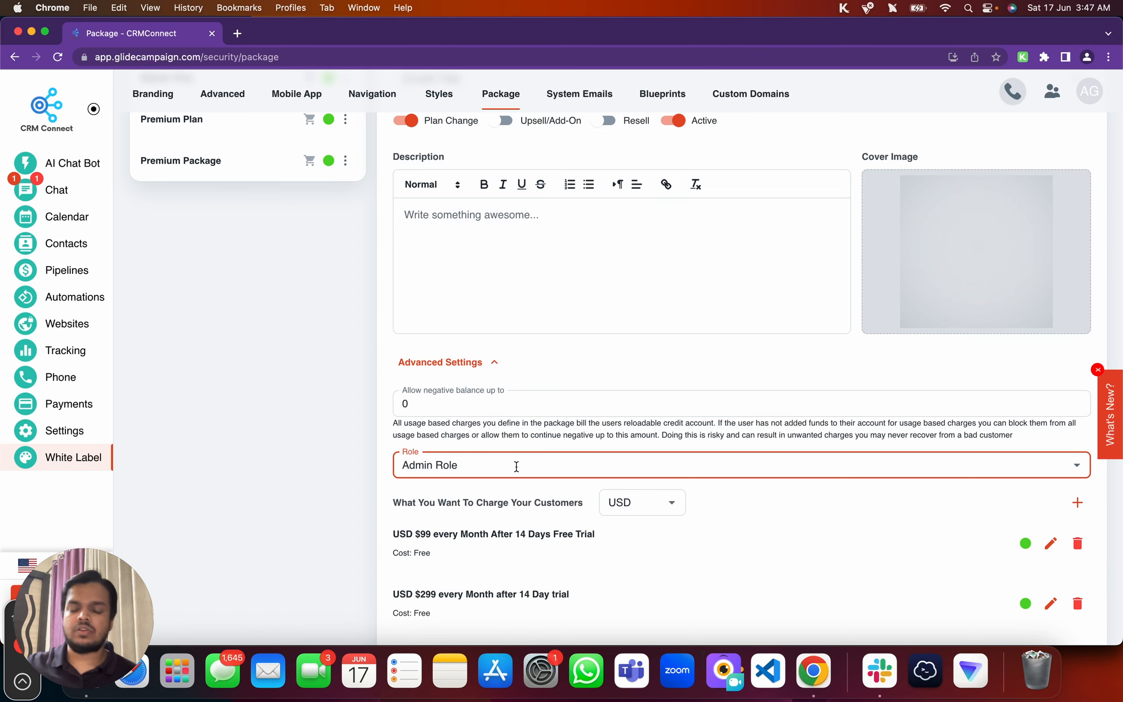
Review the Pro Plan's advanced settings, customer pricing and service list before saving.
scroll(516, 467, down, 10)
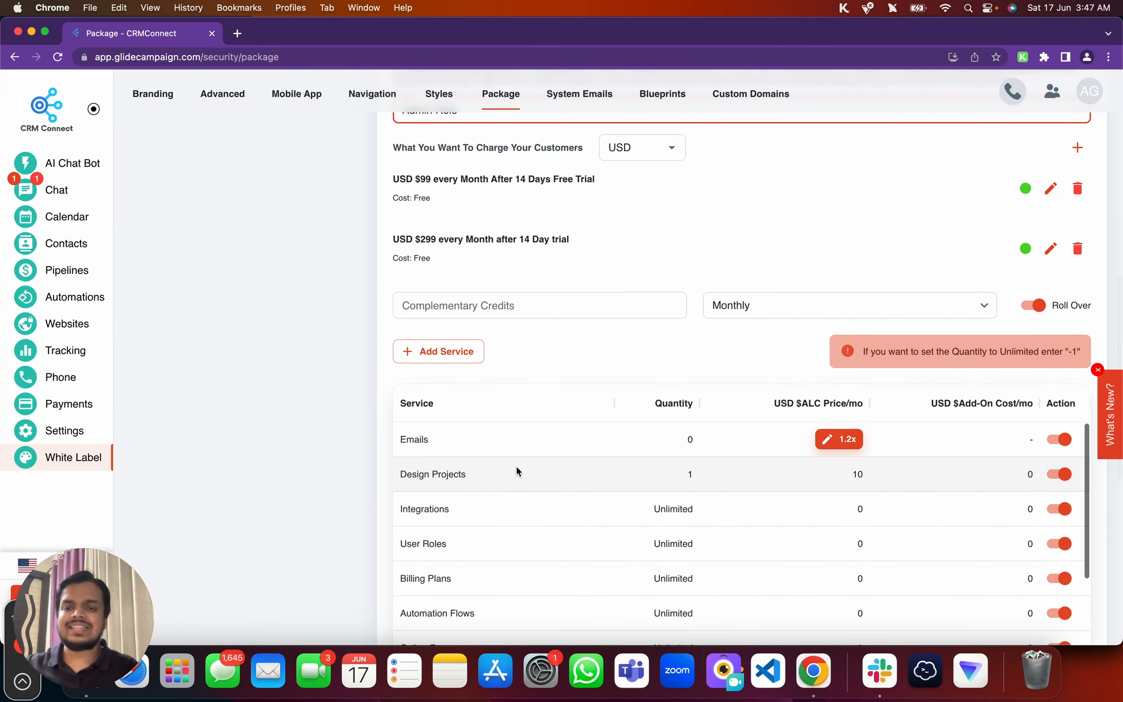
scroll(567, 388, down, 4)
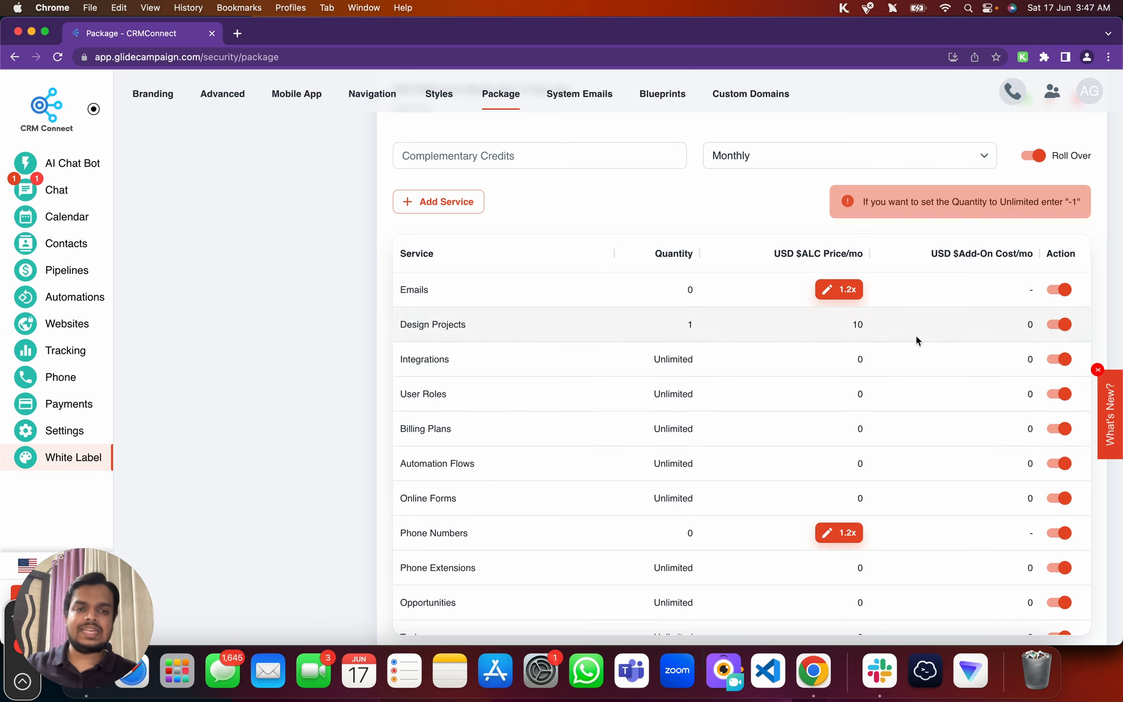
scroll(418, 321, up, 1)
scroll(417, 321, up, 10)
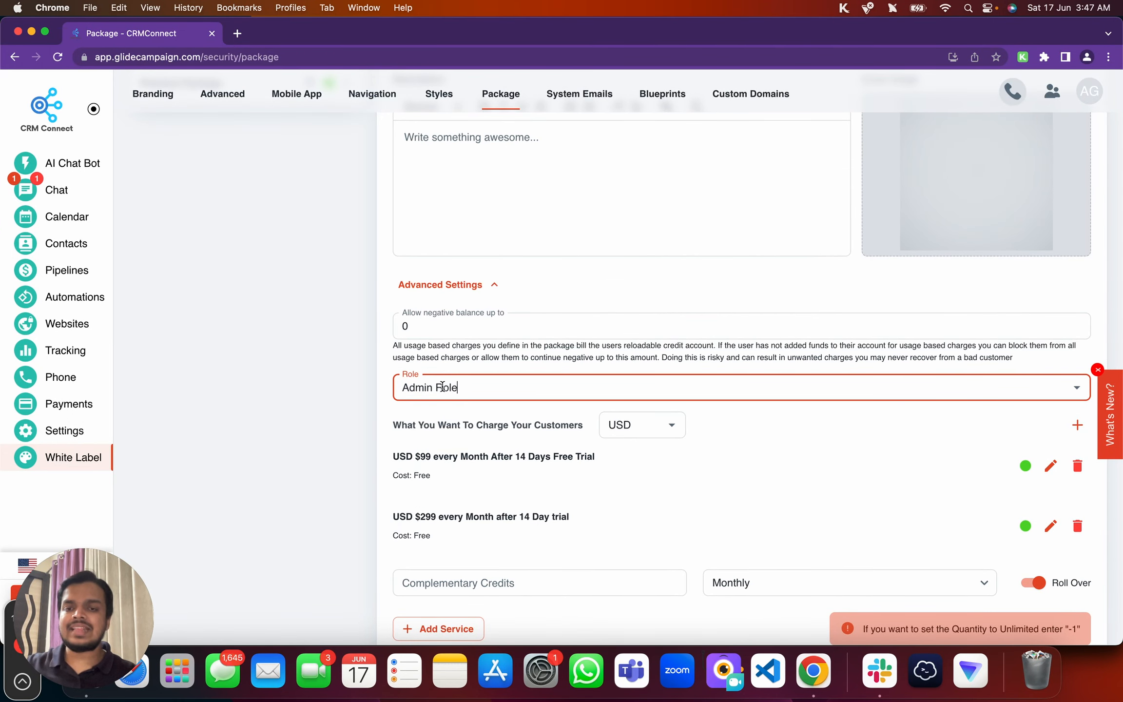
scroll(442, 386, down, 10)
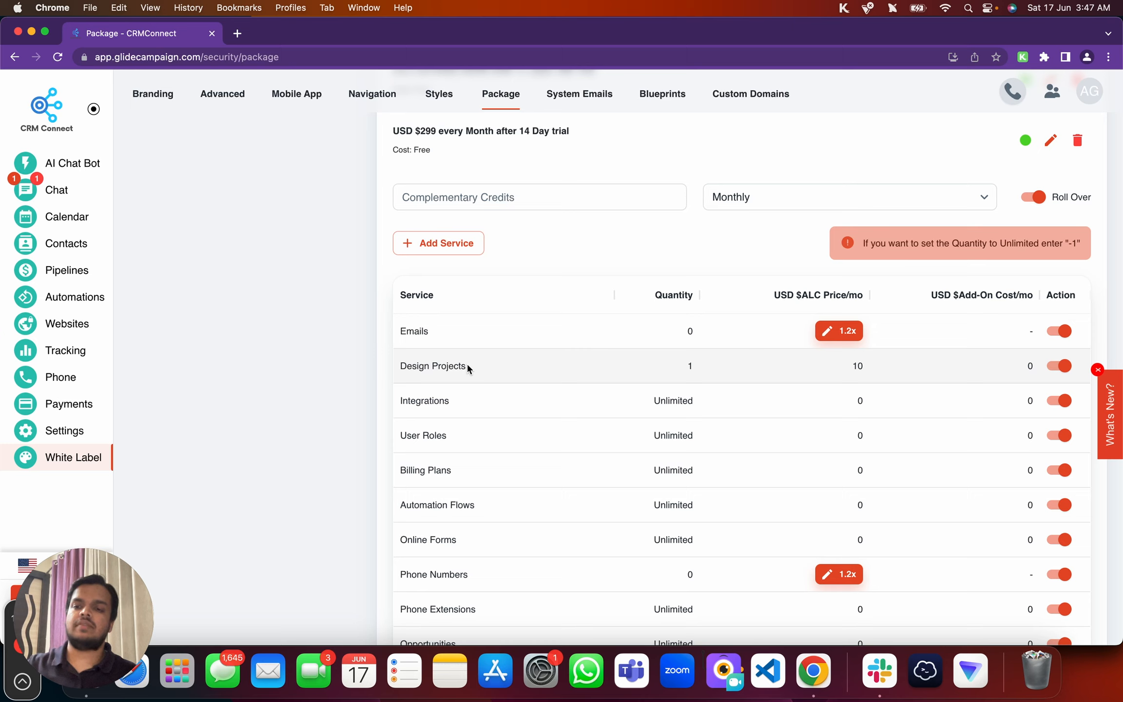
scroll(467, 362, up, 7)
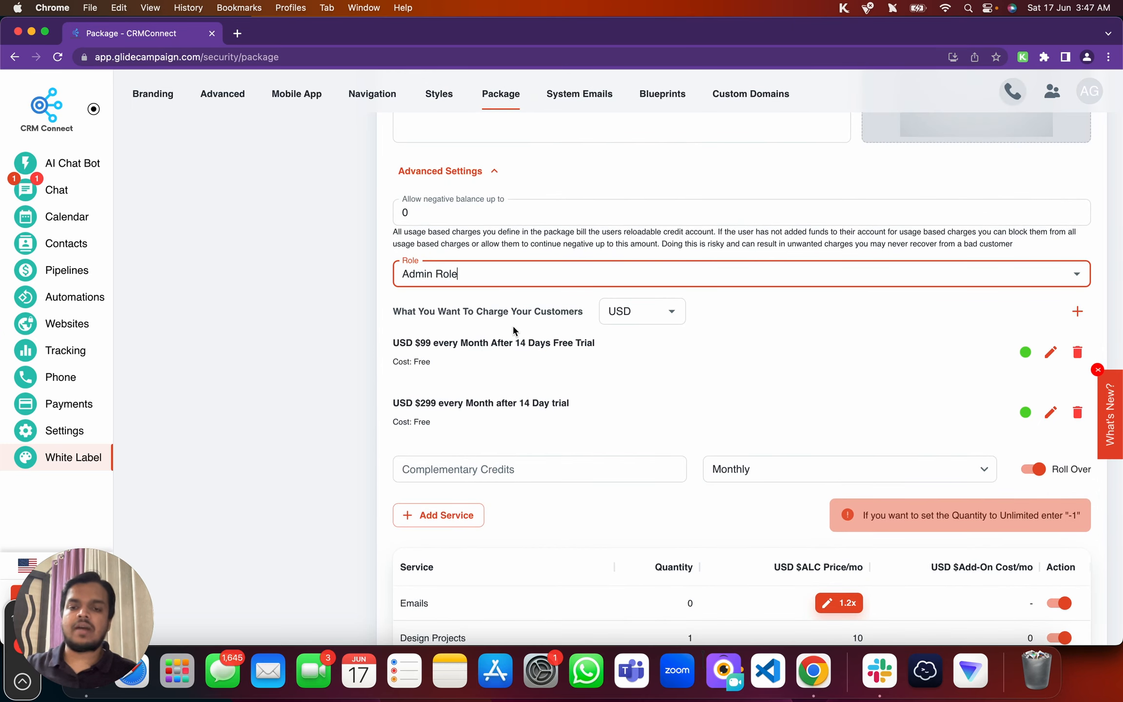
scroll(512, 330, down, 6)
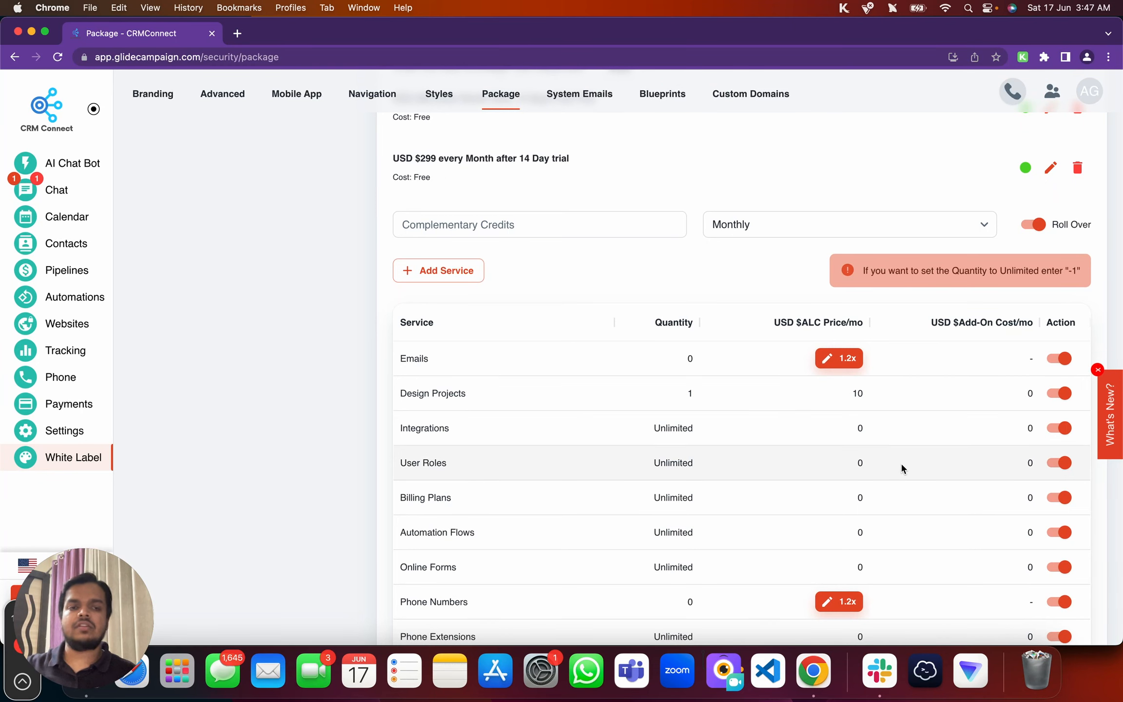
scroll(1042, 390, up, 5)
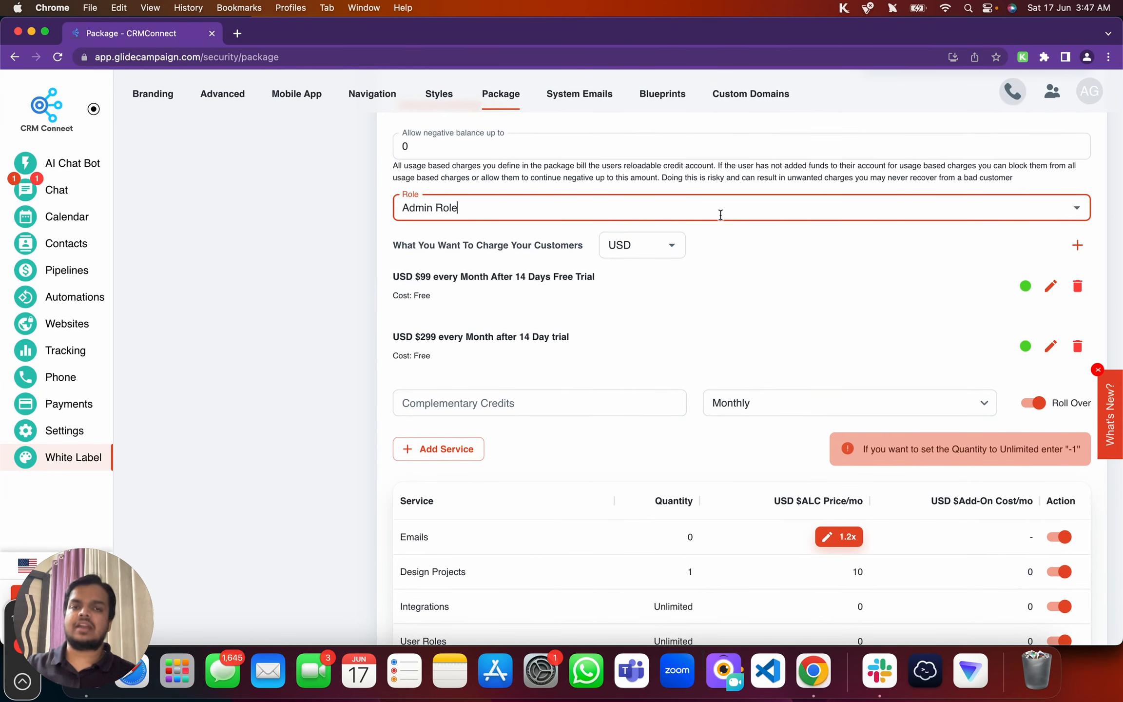
scroll(581, 431, up, 10)
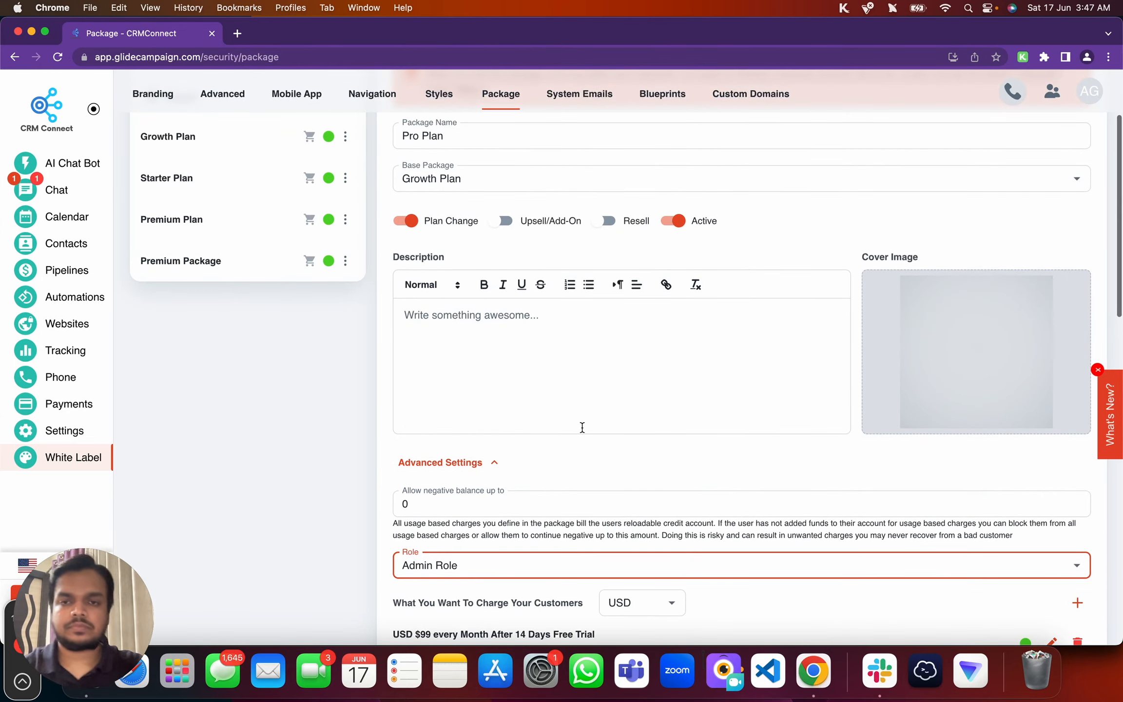
Save the Pro Plan package.
scroll(582, 432, down, 15)
scroll(581, 425, down, 15)
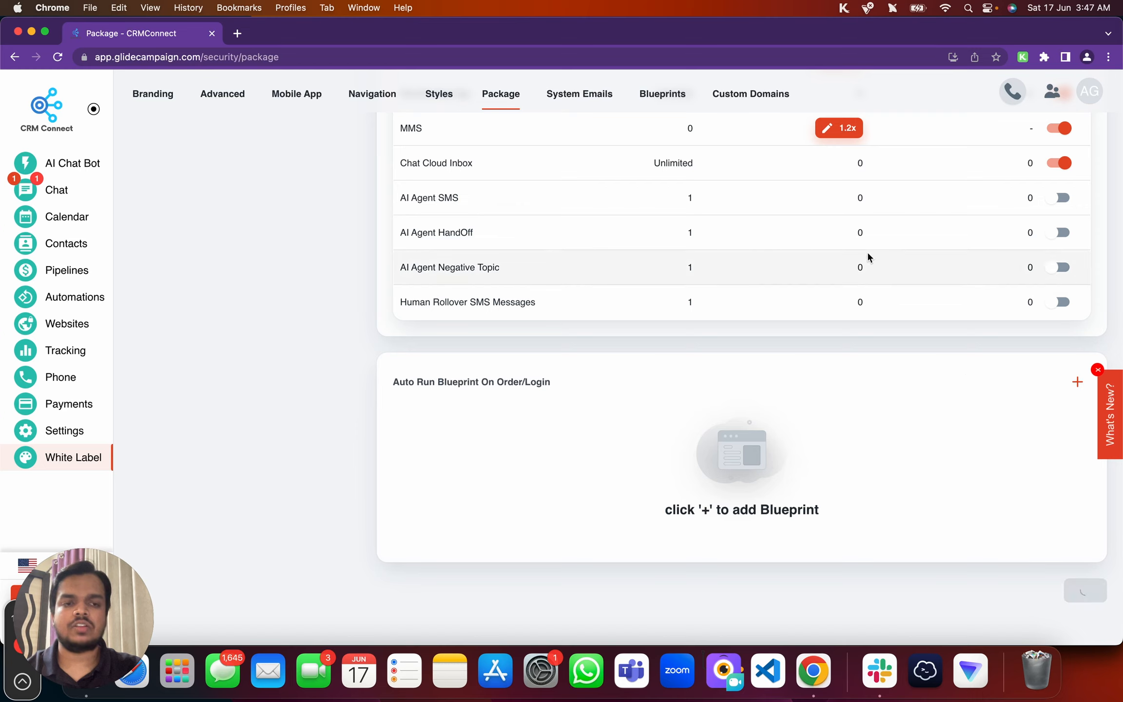
scroll(862, 249, up, 10)
scroll(853, 247, up, 10)
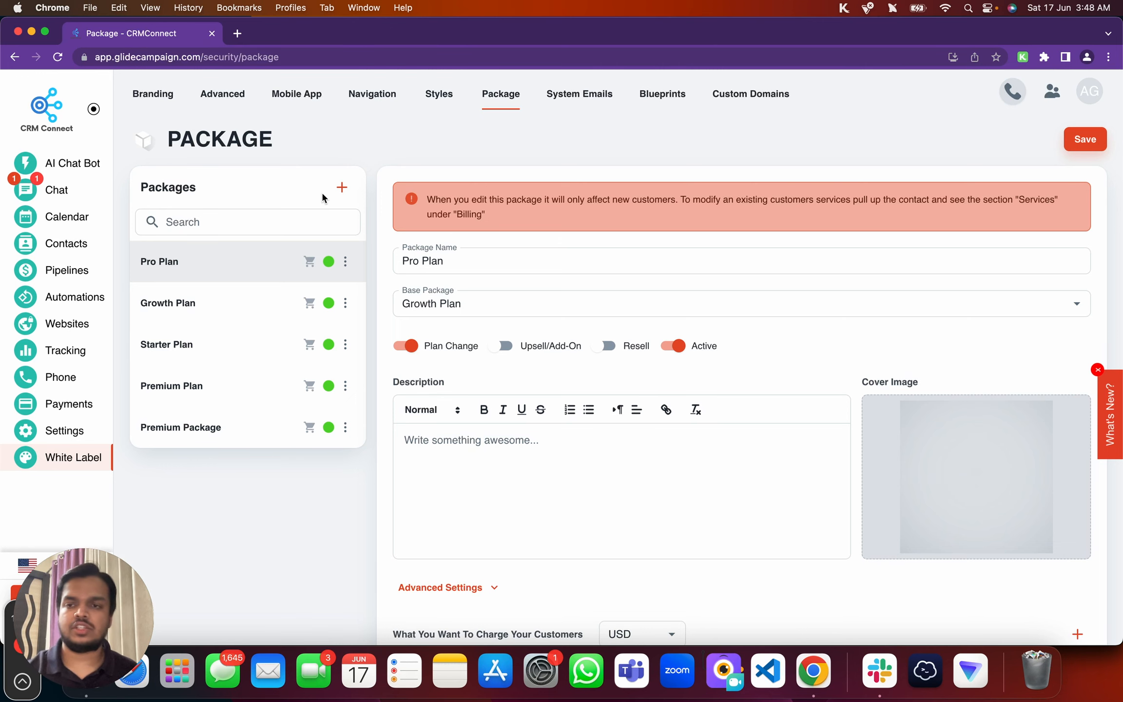
Open the Growth Plan package and inspect the setup fee and trial options of its monthly pricing, then close the pricing without changes.
click(249, 304)
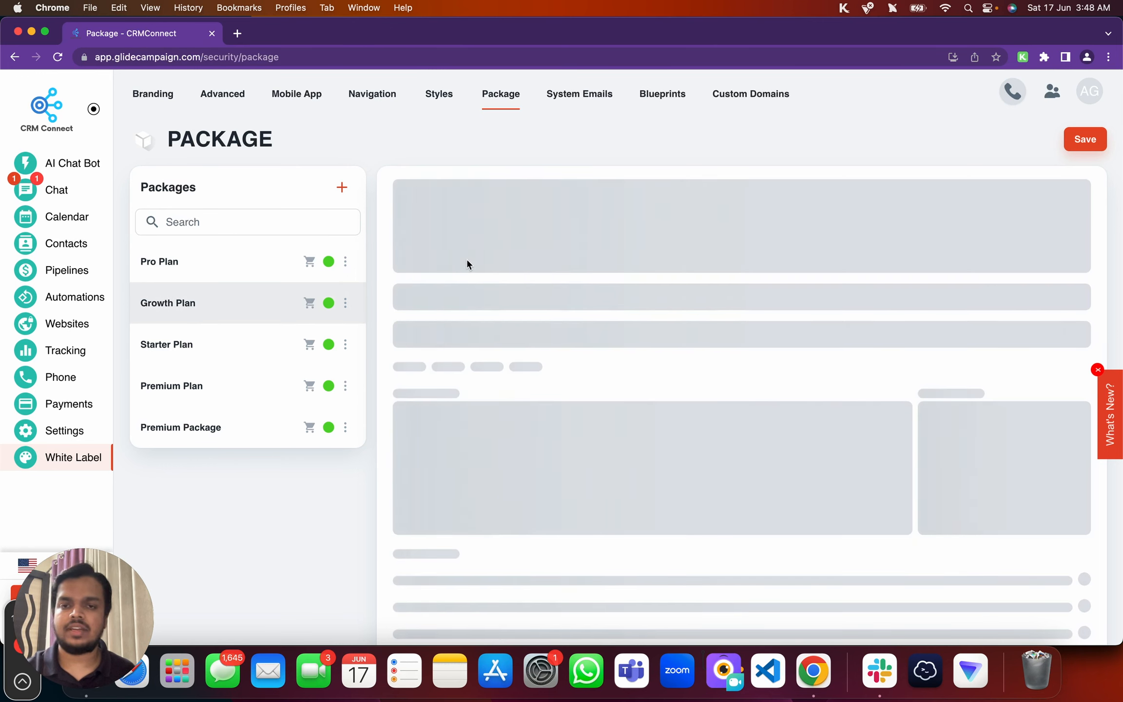
scroll(524, 433, down, 5)
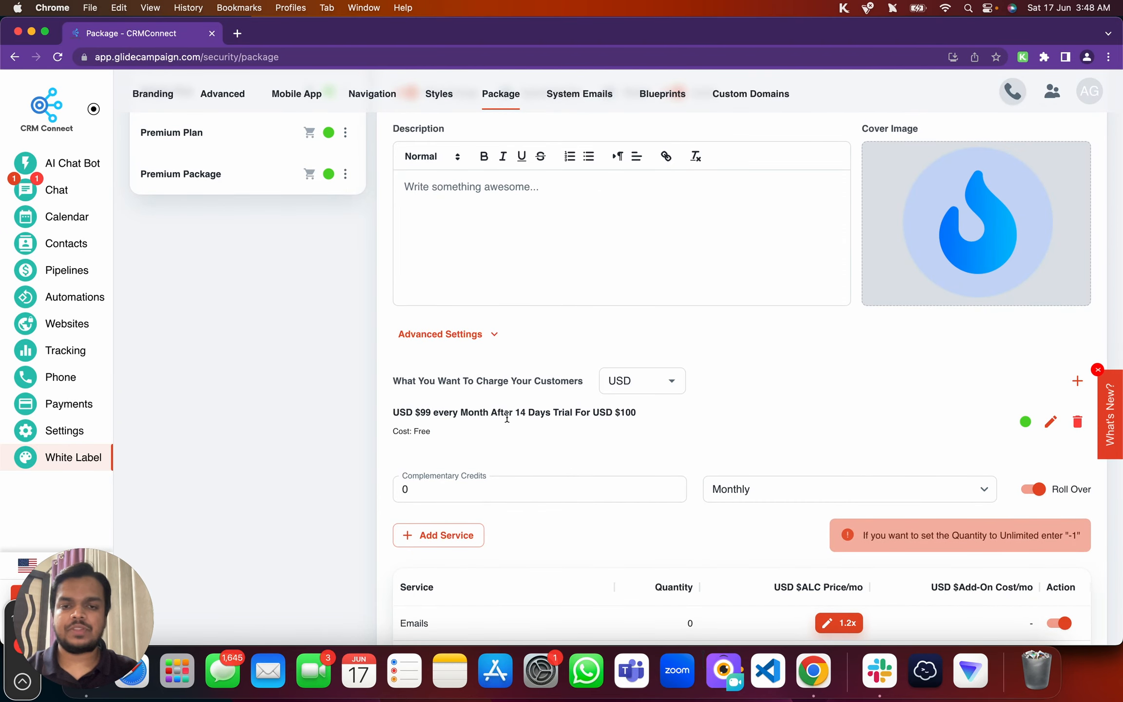
drag(415, 412, 432, 413)
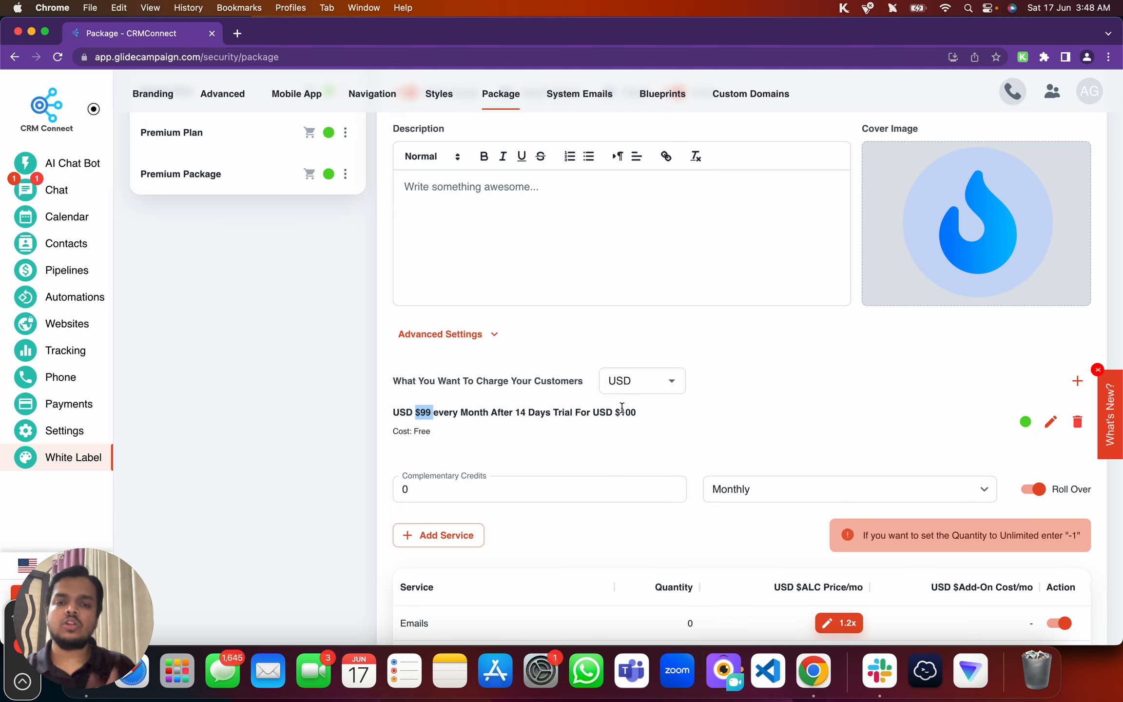
click(1051, 422)
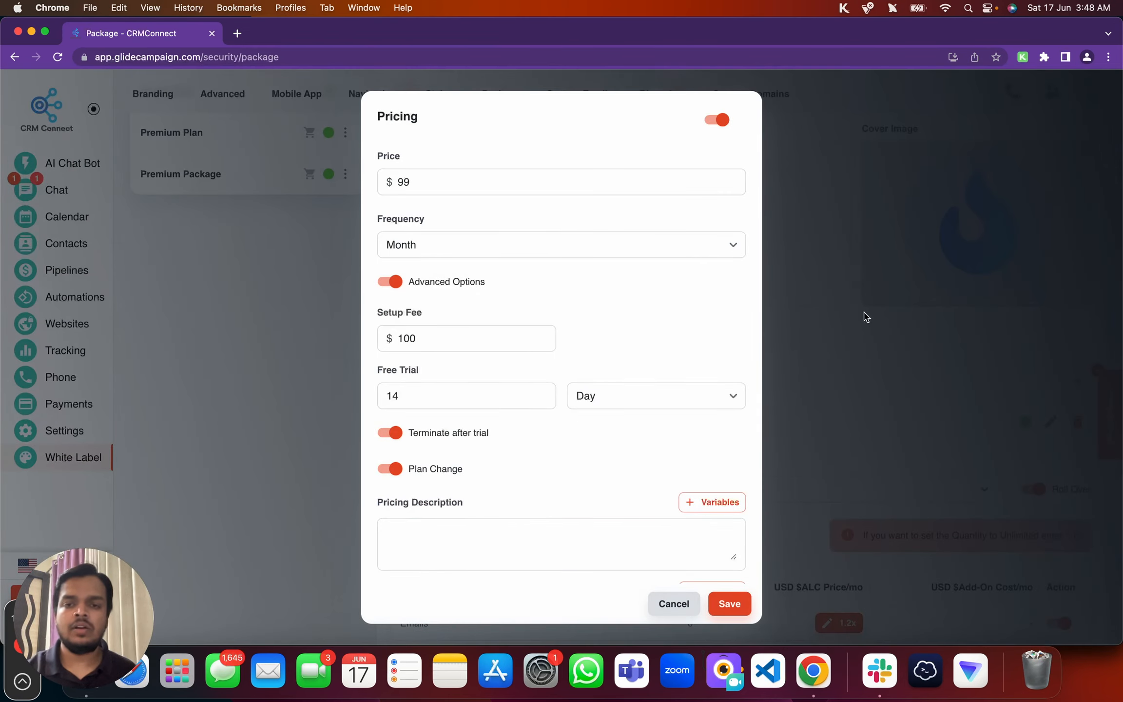
drag(467, 335, 370, 341)
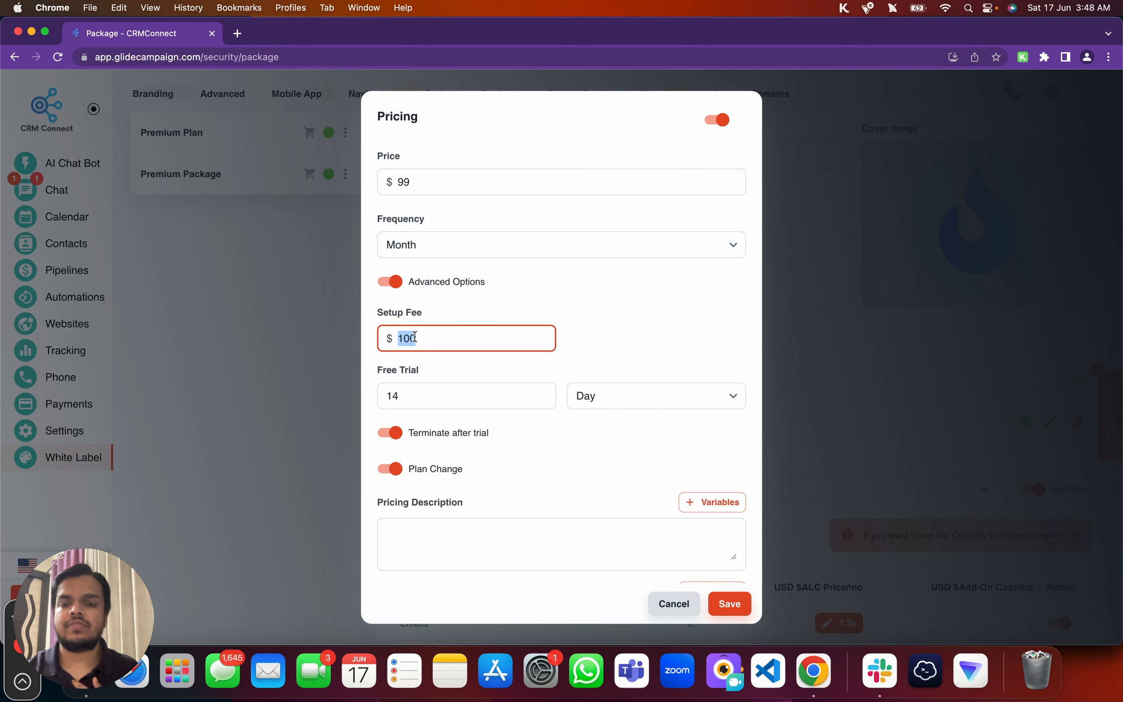
click(673, 603)
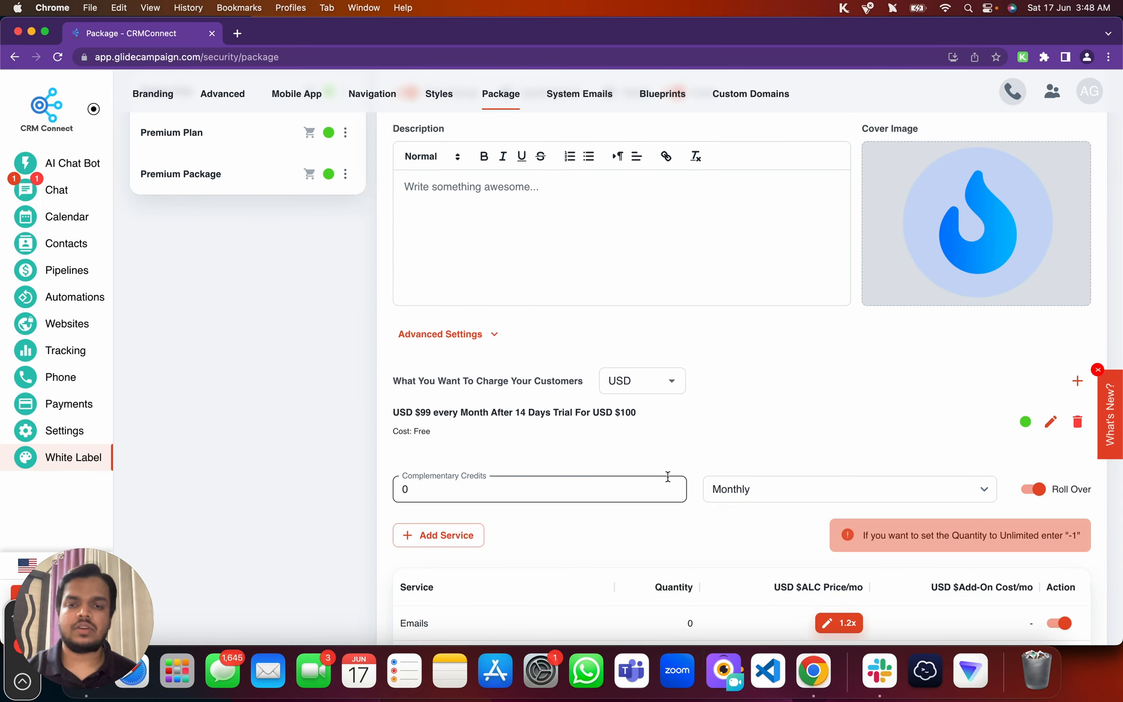
Examine the Growth Plan's service quantities, prices and enabled services alongside its base package settings.
scroll(977, 475, down, 6)
scroll(976, 472, up, 2)
scroll(844, 263, down, 3)
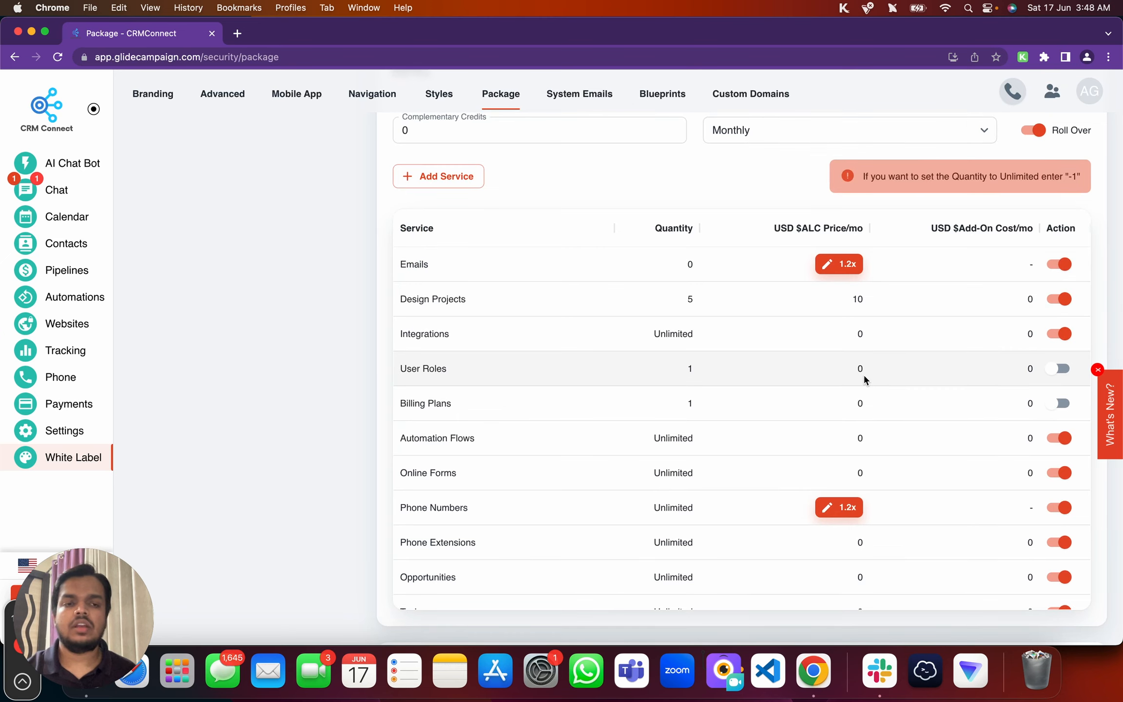
scroll(863, 376, down, 9)
scroll(863, 373, up, 9)
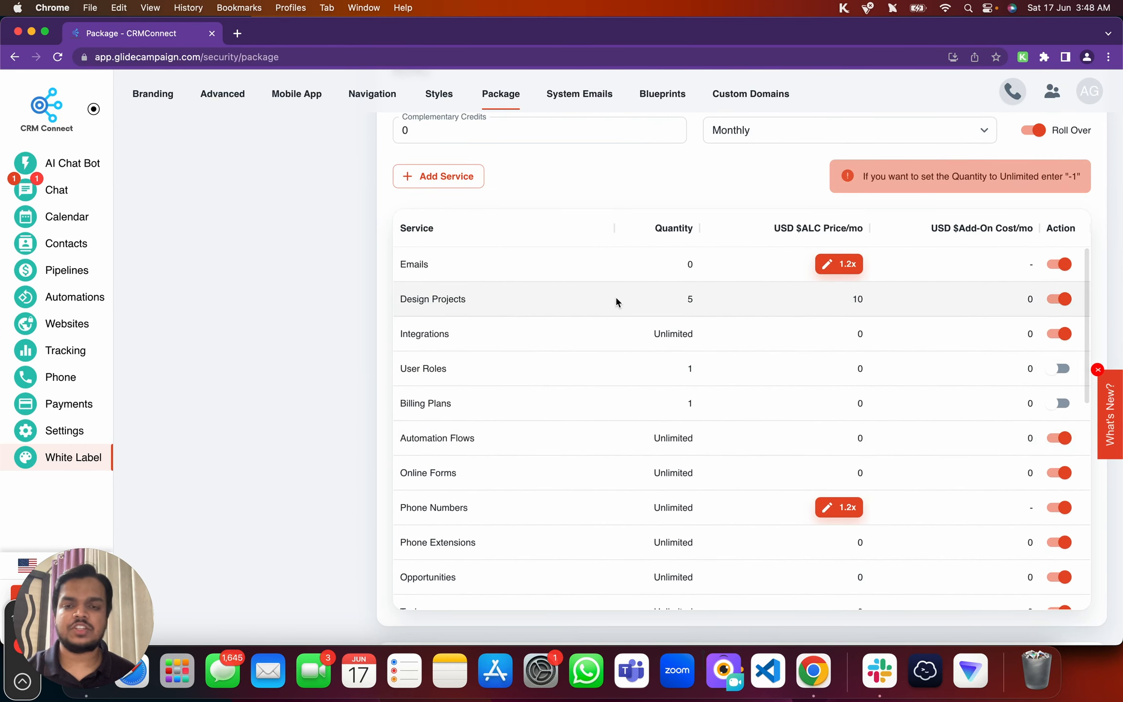
scroll(729, 224, up, 8)
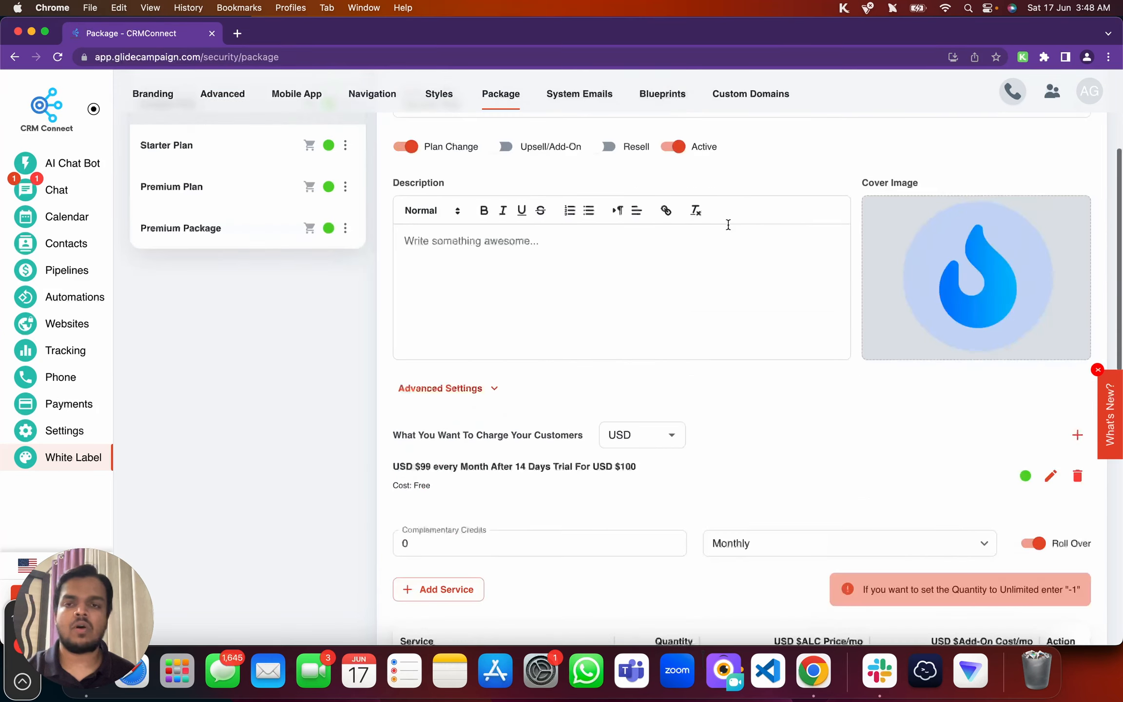
scroll(728, 225, up, 4)
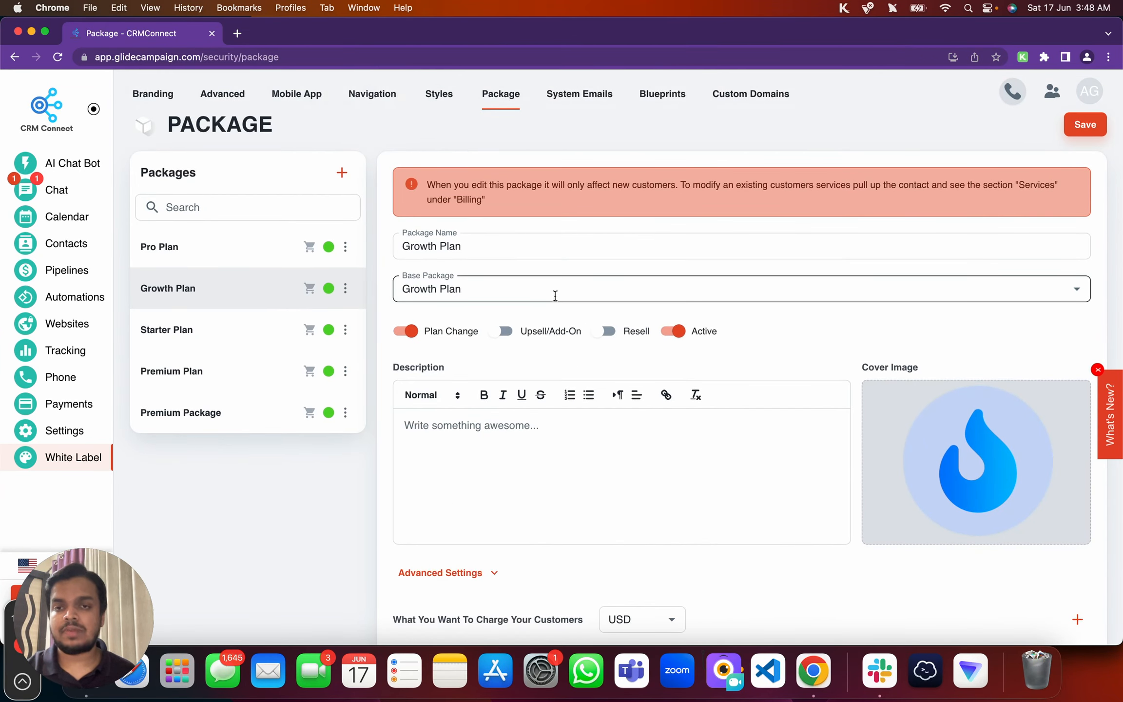
scroll(555, 294, down, 11)
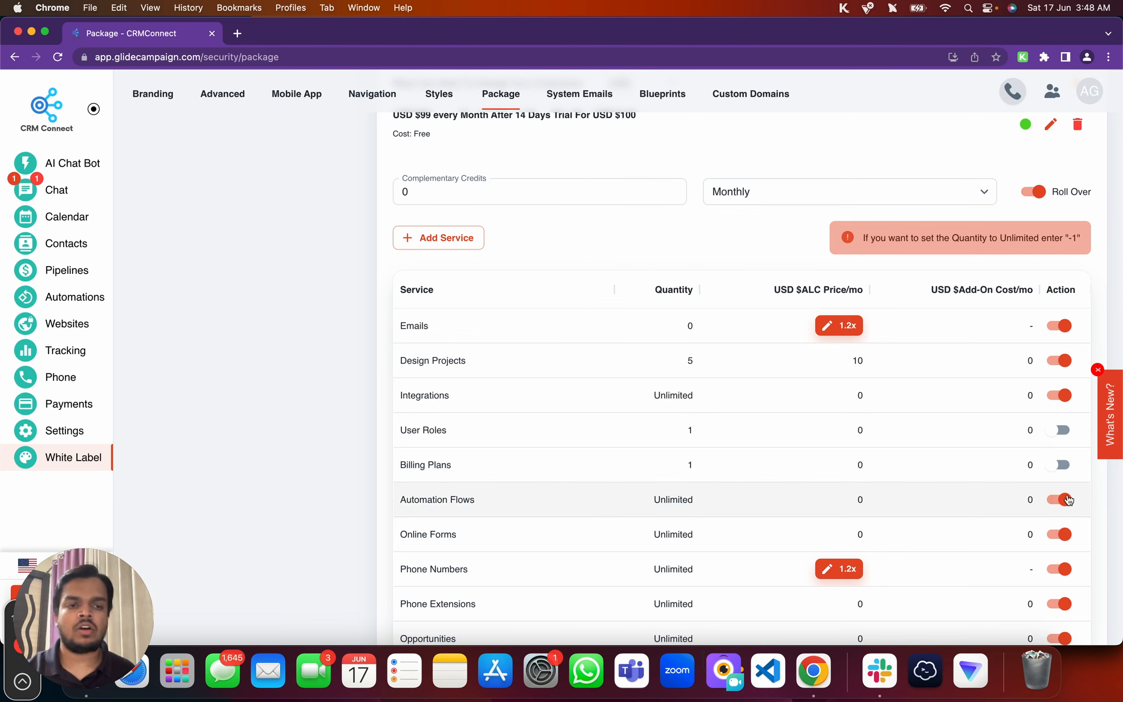
scroll(885, 266, up, 9)
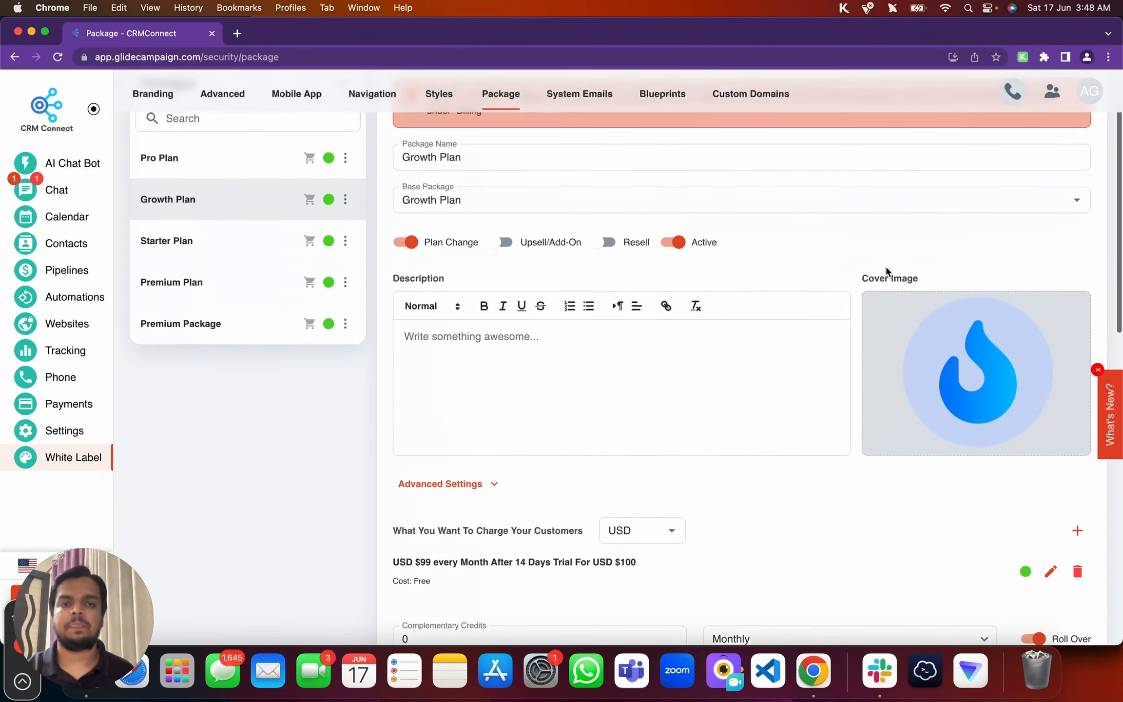
scroll(885, 265, up, 3)
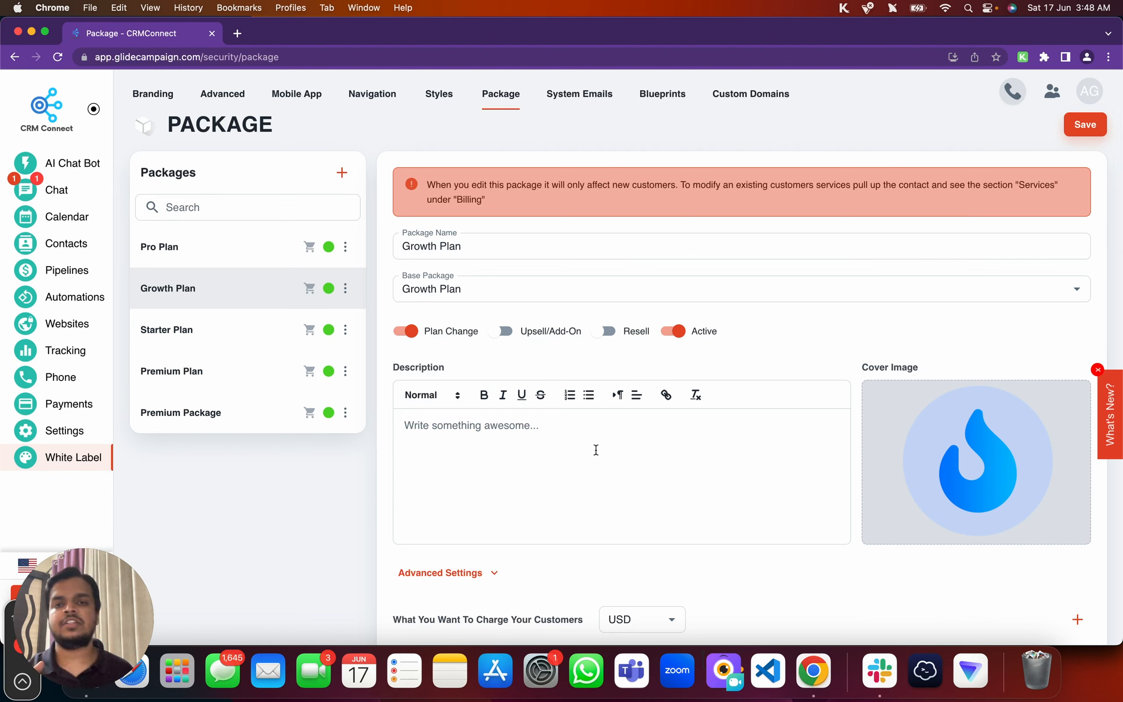
Review the Growth Plan's customer charges, complementary credits and the remaining entries of its service list.
scroll(596, 449, down, 4)
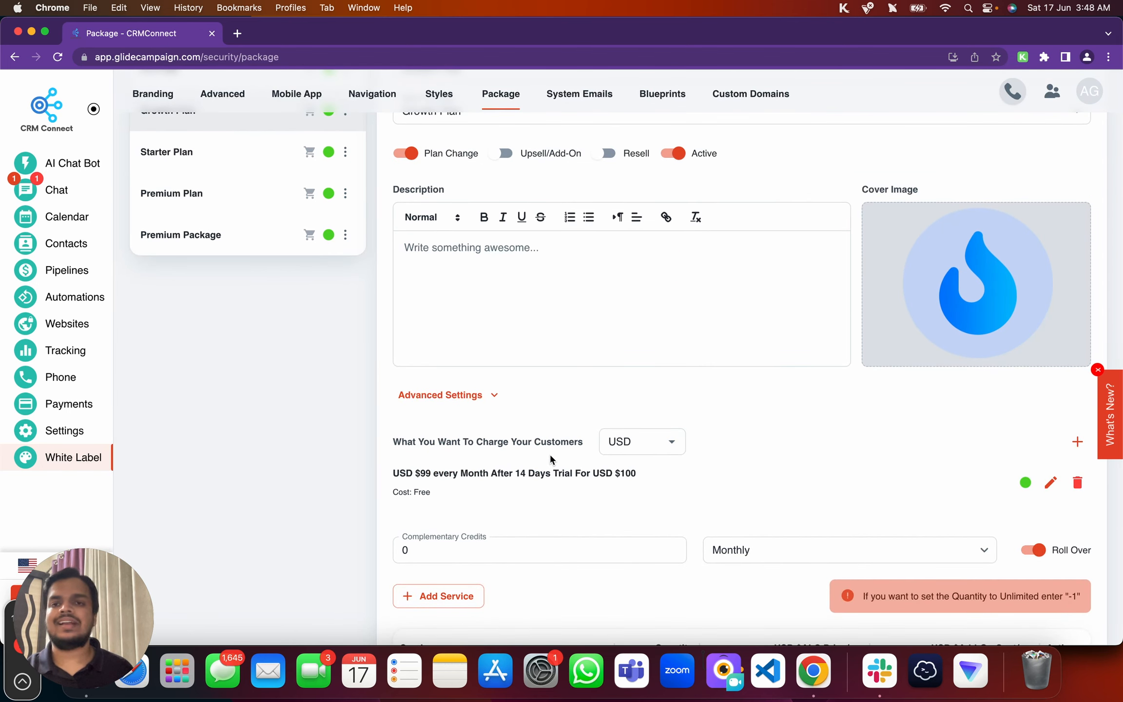
scroll(549, 453, up, 4)
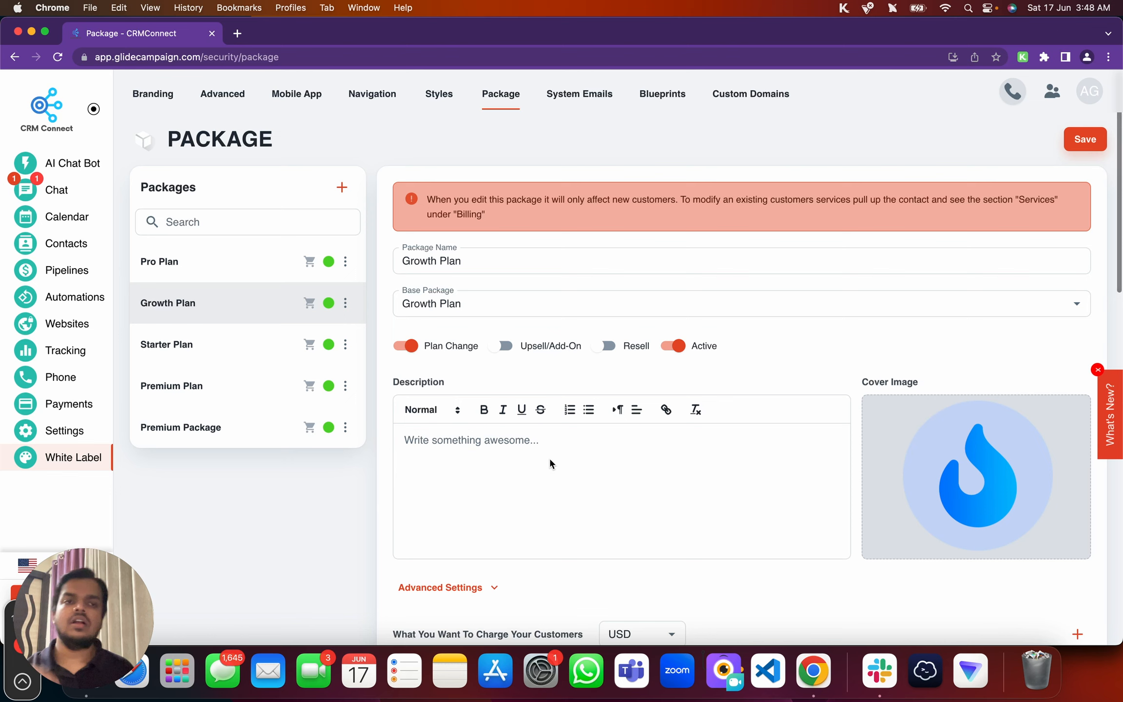
click(549, 458)
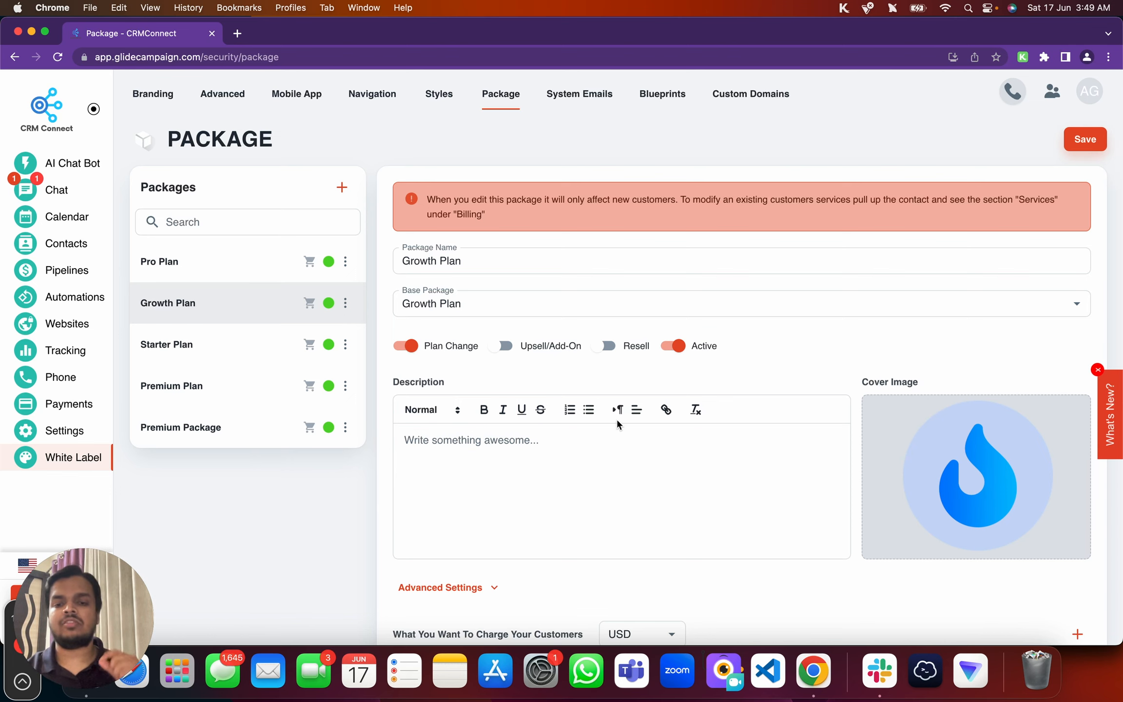
scroll(616, 417, down, 3)
scroll(595, 470, down, 2)
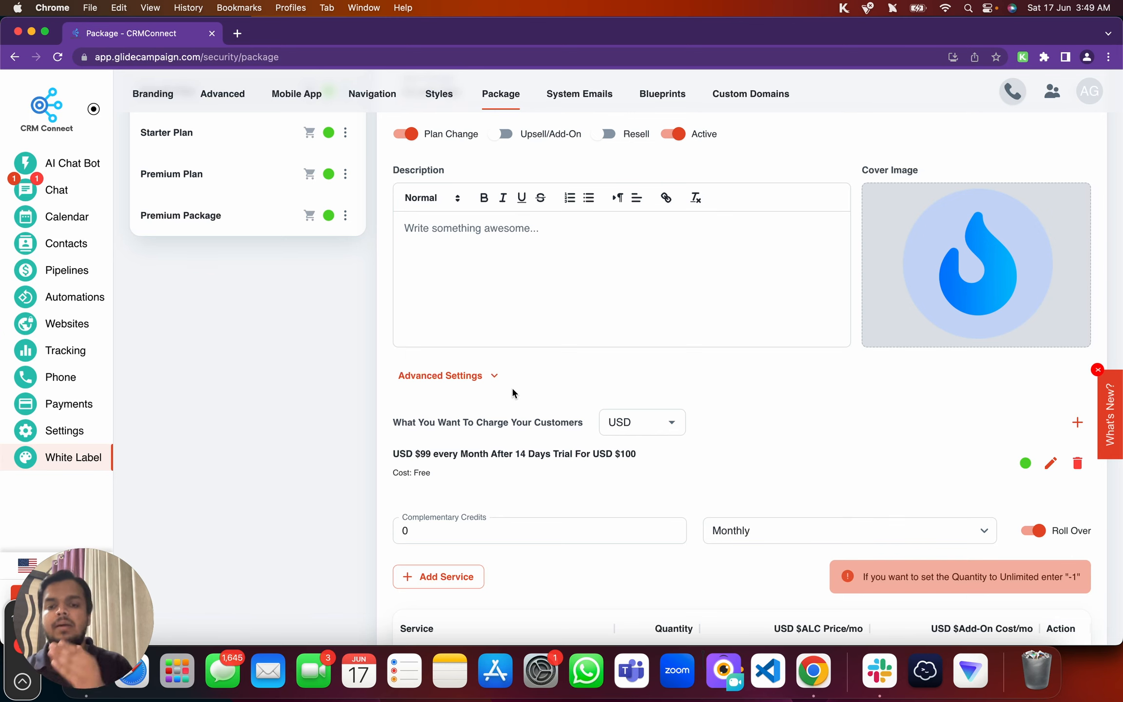
scroll(511, 387, down, 5)
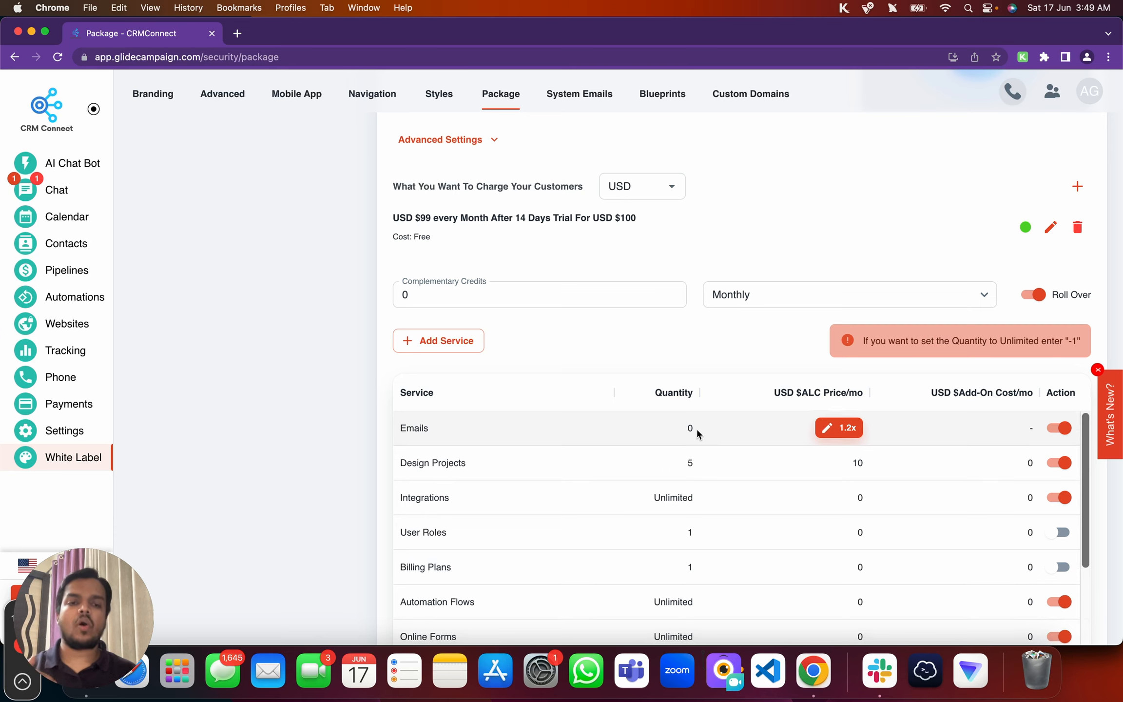
scroll(696, 427, down, 5)
scroll(618, 602, down, 5)
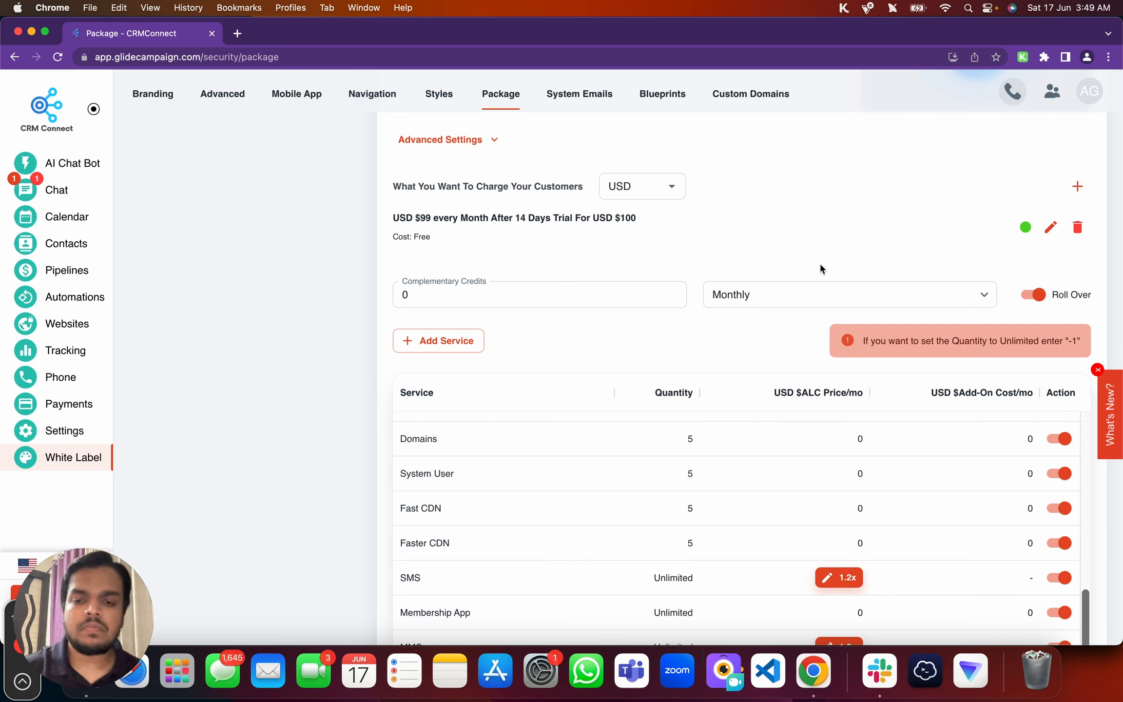
Examine the Growth Plan's usage-based services, including SMS, MMS and Emails, and their price multipliers alongside the general package settings.
scroll(737, 563, down, 1)
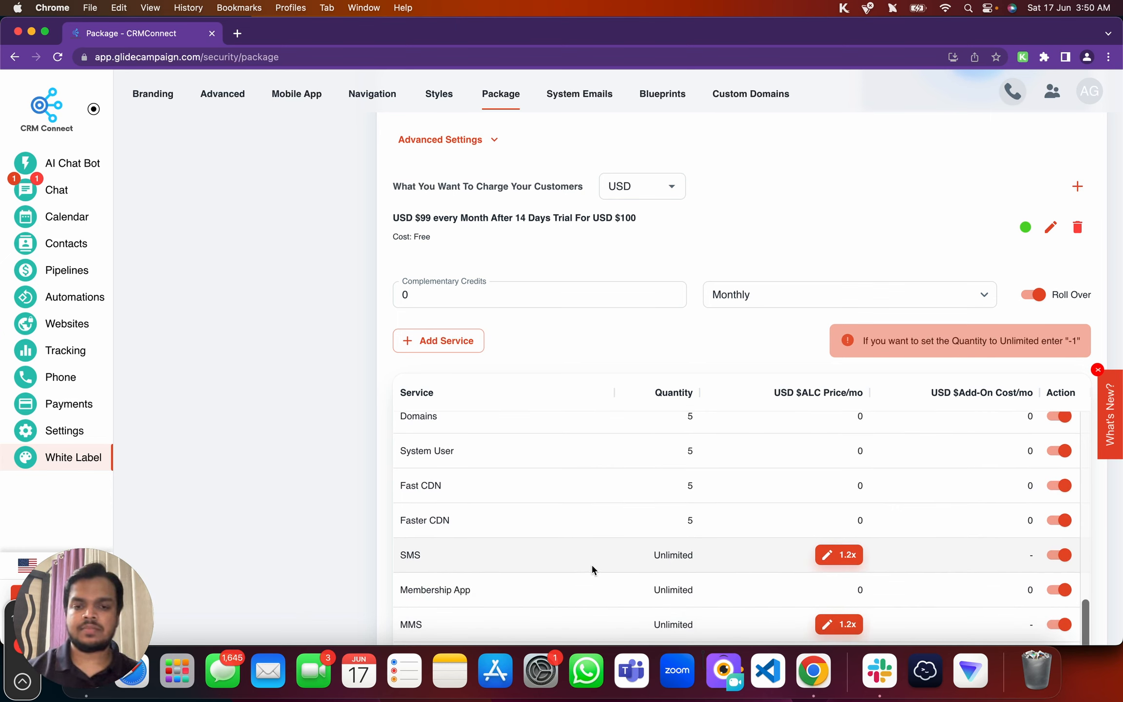
scroll(592, 564, up, 5)
scroll(591, 563, down, 1)
scroll(592, 568, up, 3)
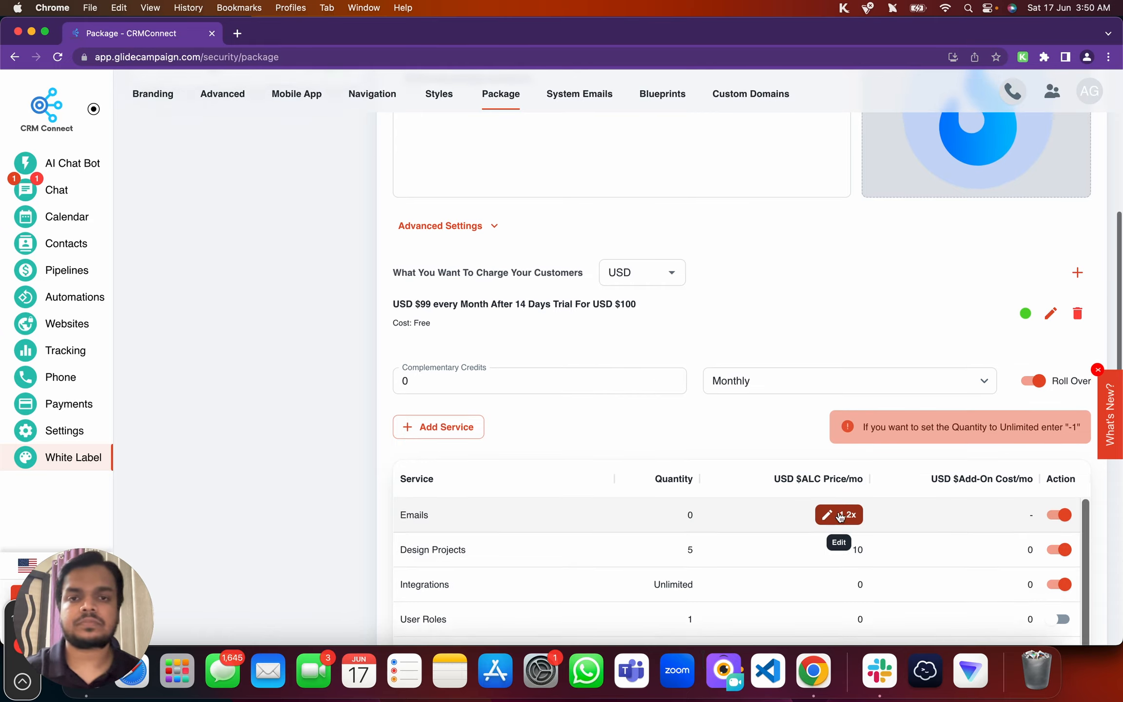
scroll(839, 516, up, 10)
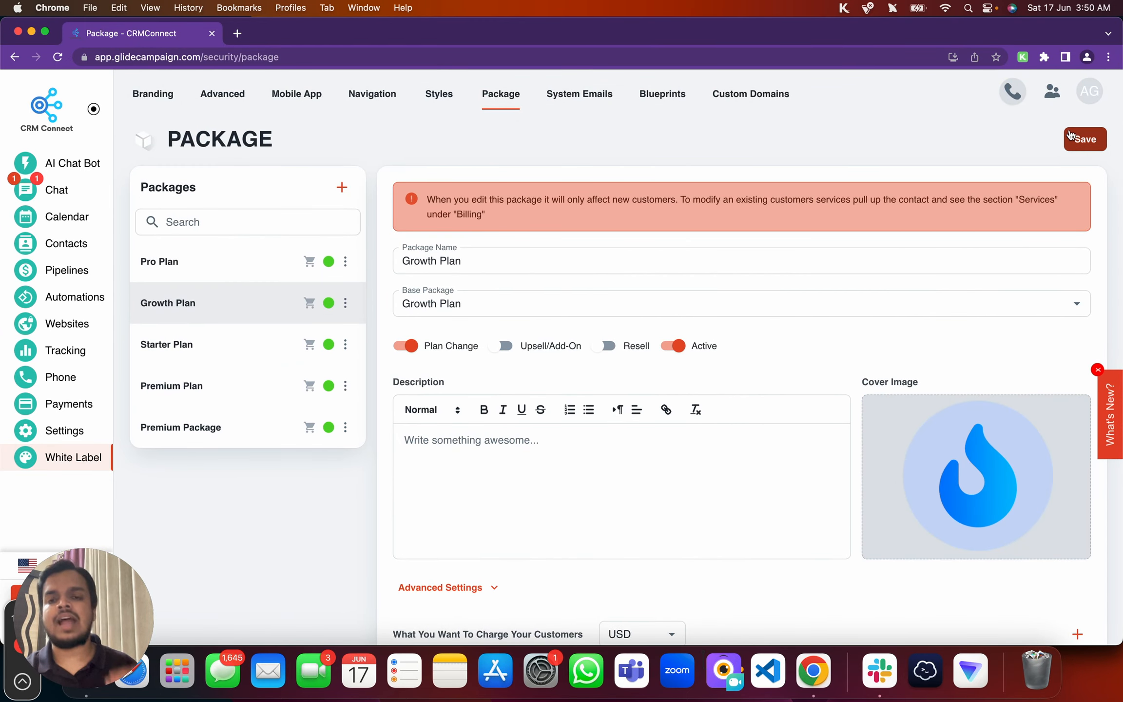
scroll(1020, 353, down, 5)
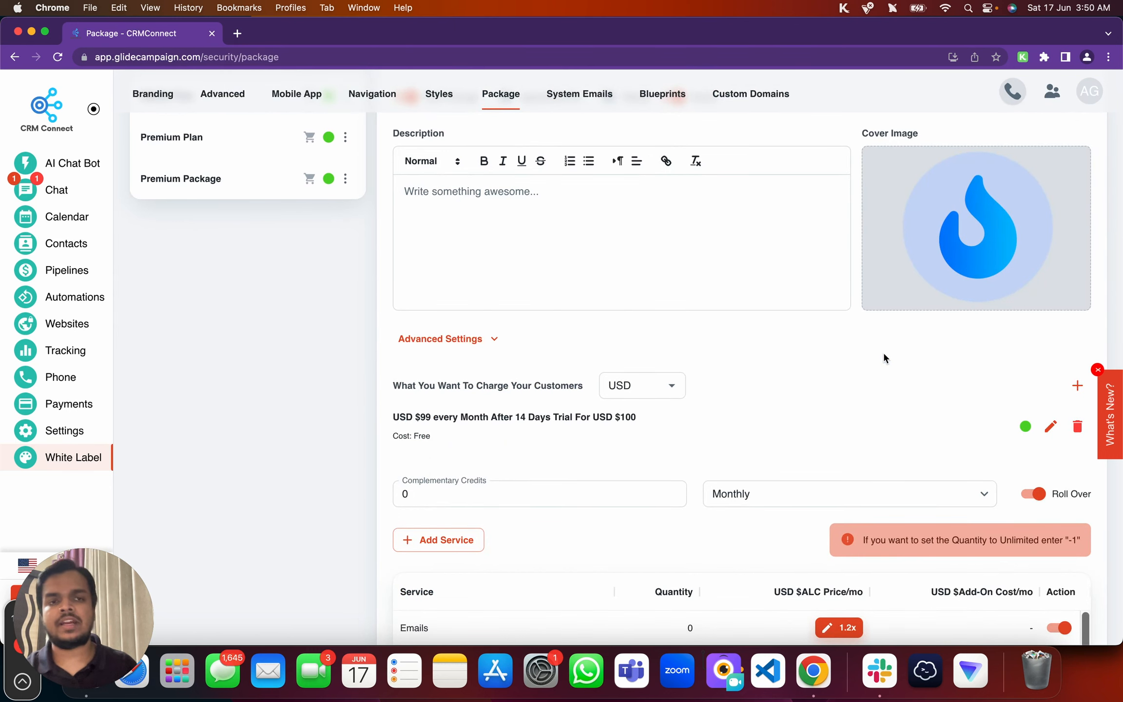
scroll(883, 359, up, 5)
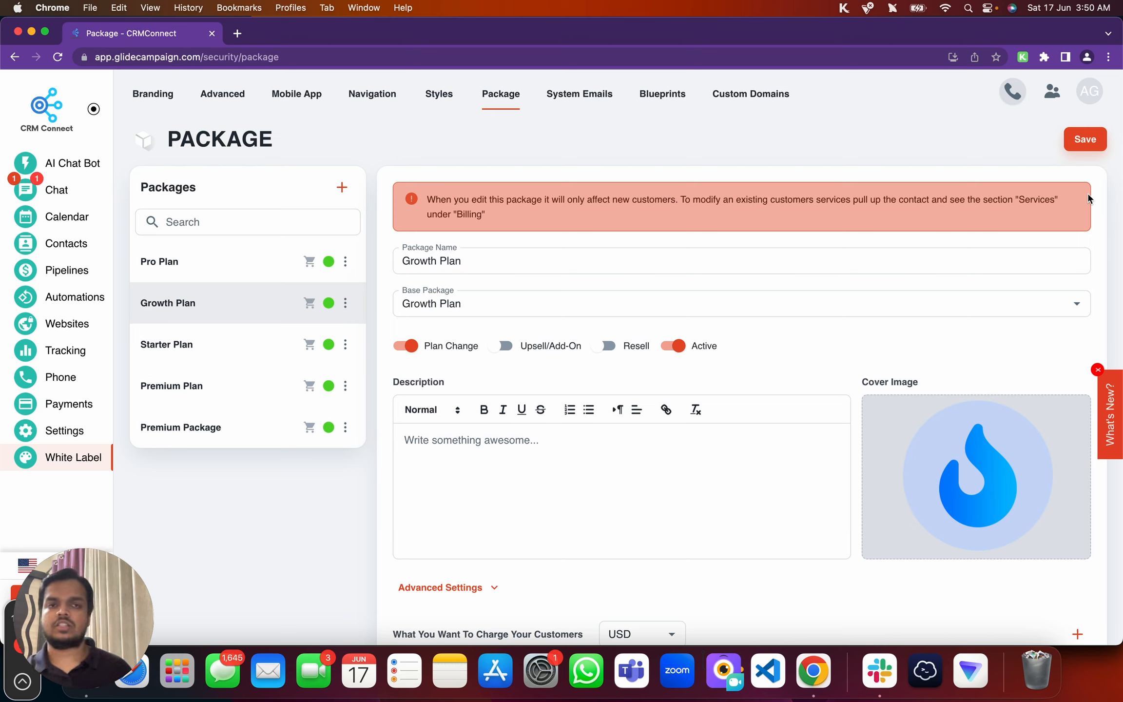
Open the billing page of the signed-in account's own profile.
click(1095, 94)
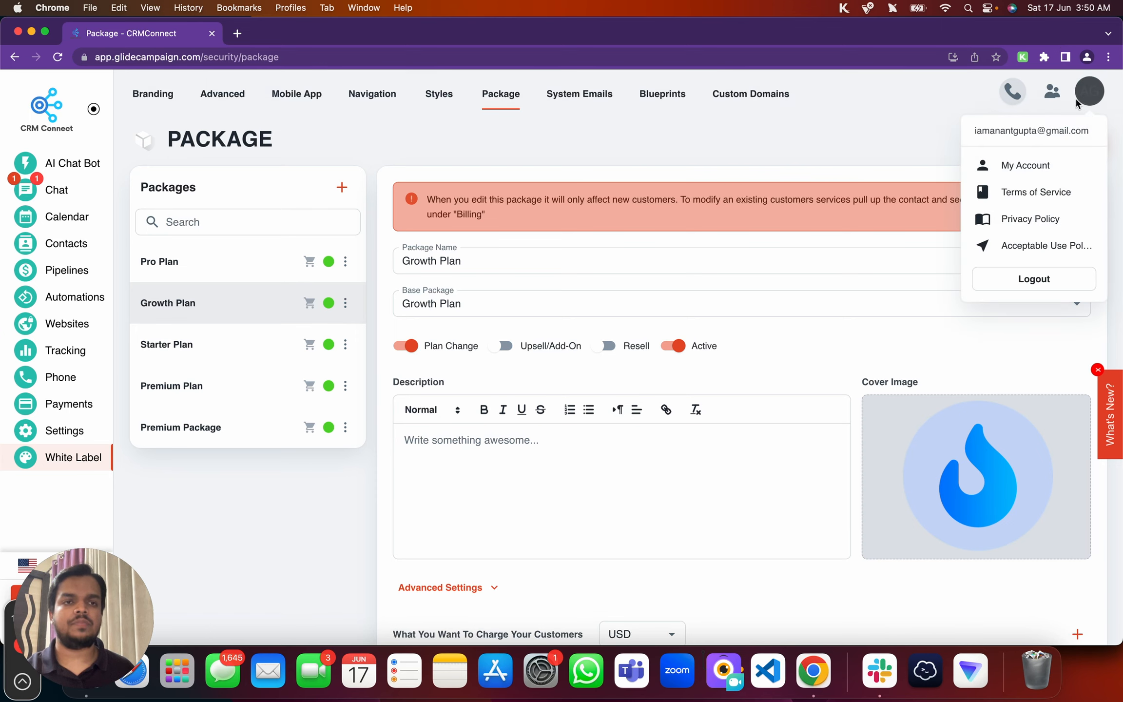
click(1028, 166)
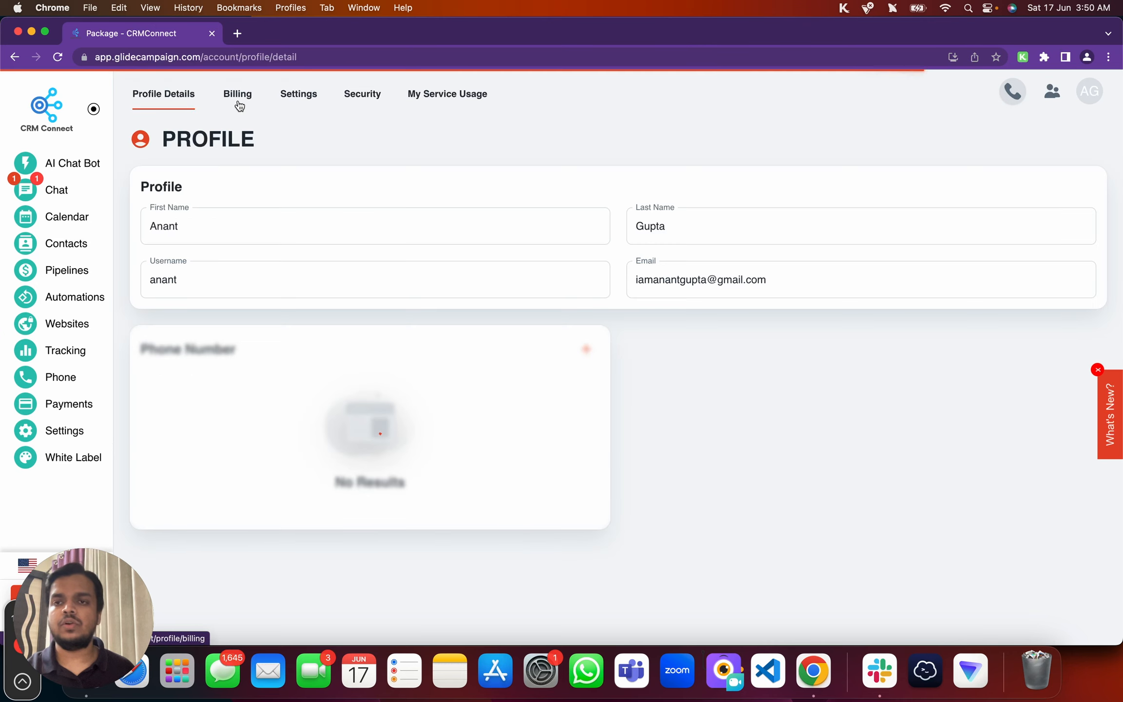
click(238, 104)
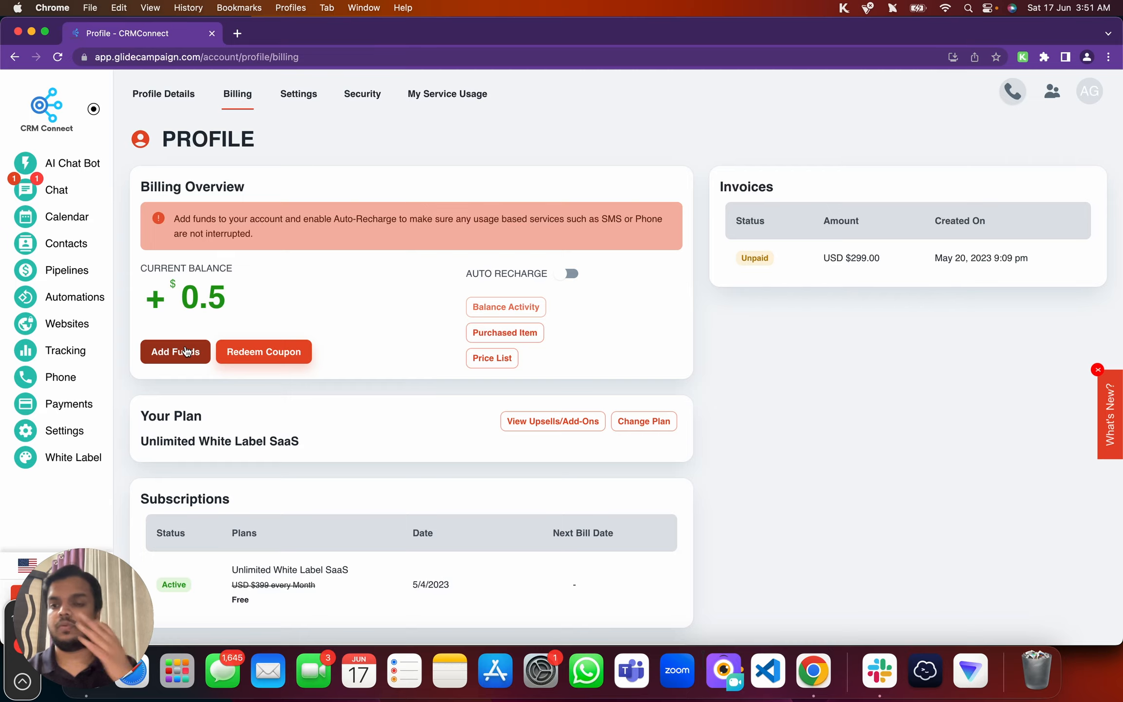
Check the Phone Numbers, SMS and MMS prices in the add-funds form's price list, then close both without adding funds.
click(186, 351)
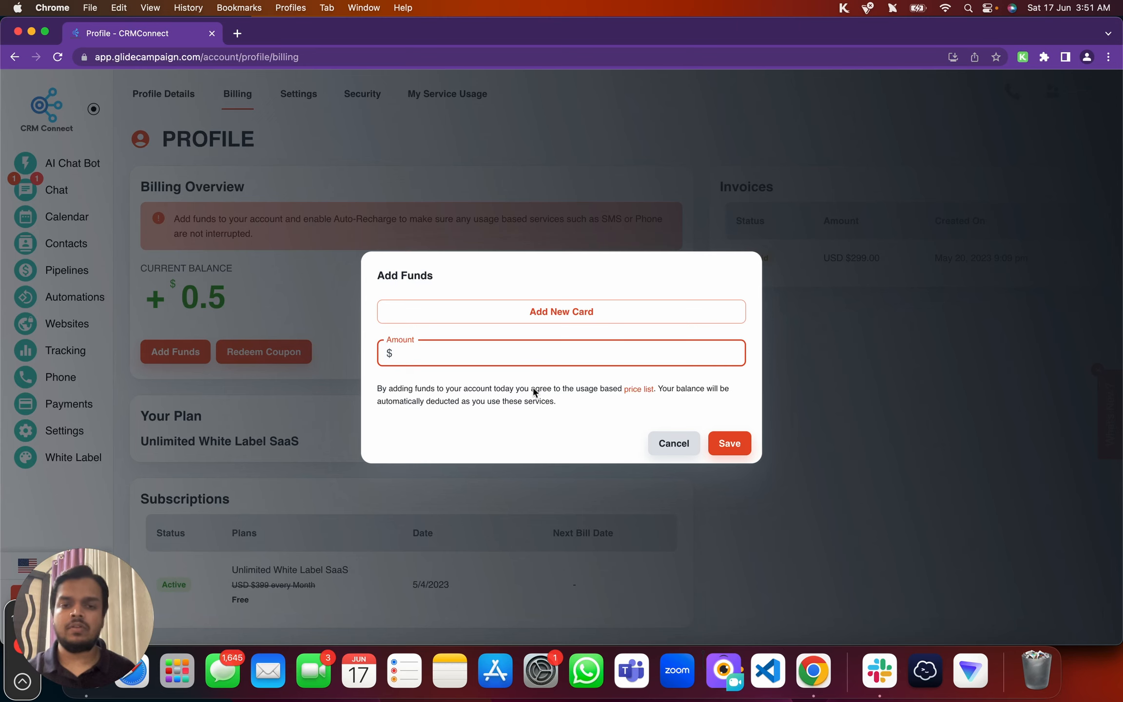
click(644, 390)
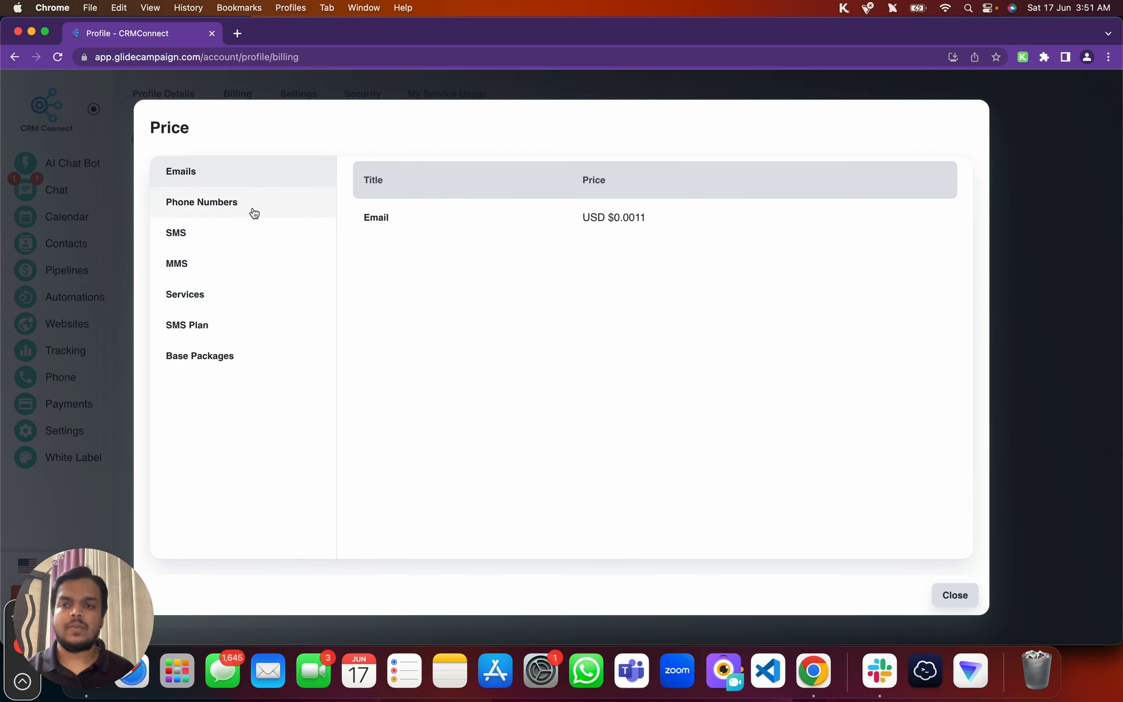
click(254, 213)
click(234, 235)
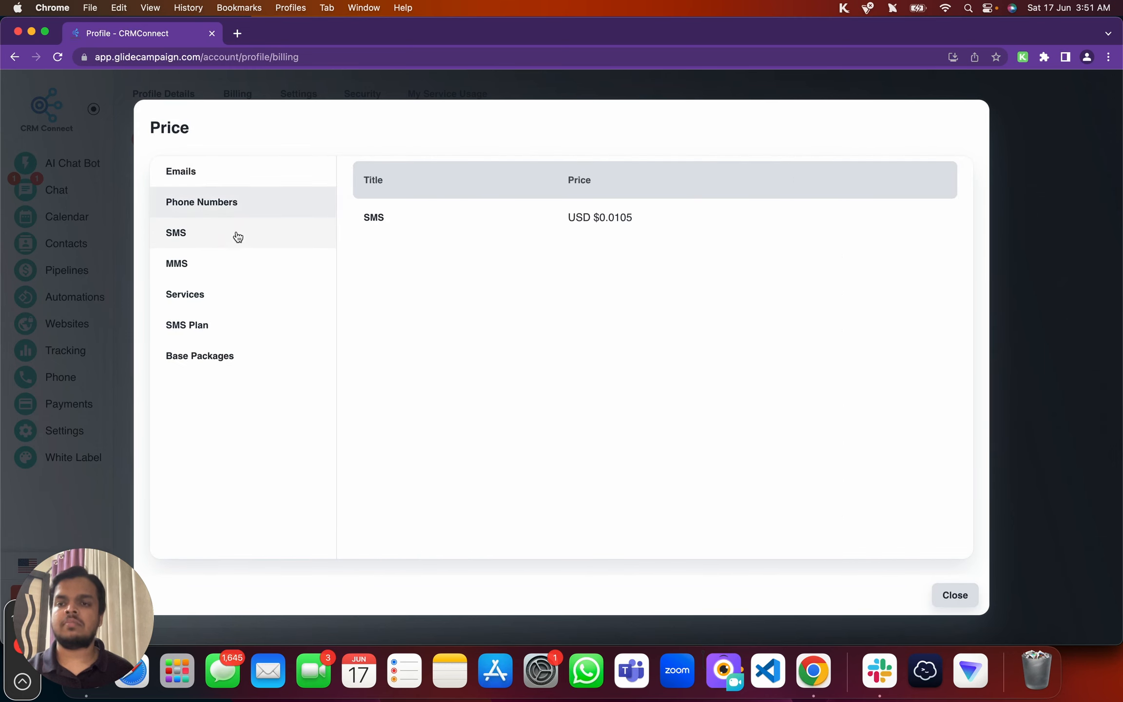
click(228, 274)
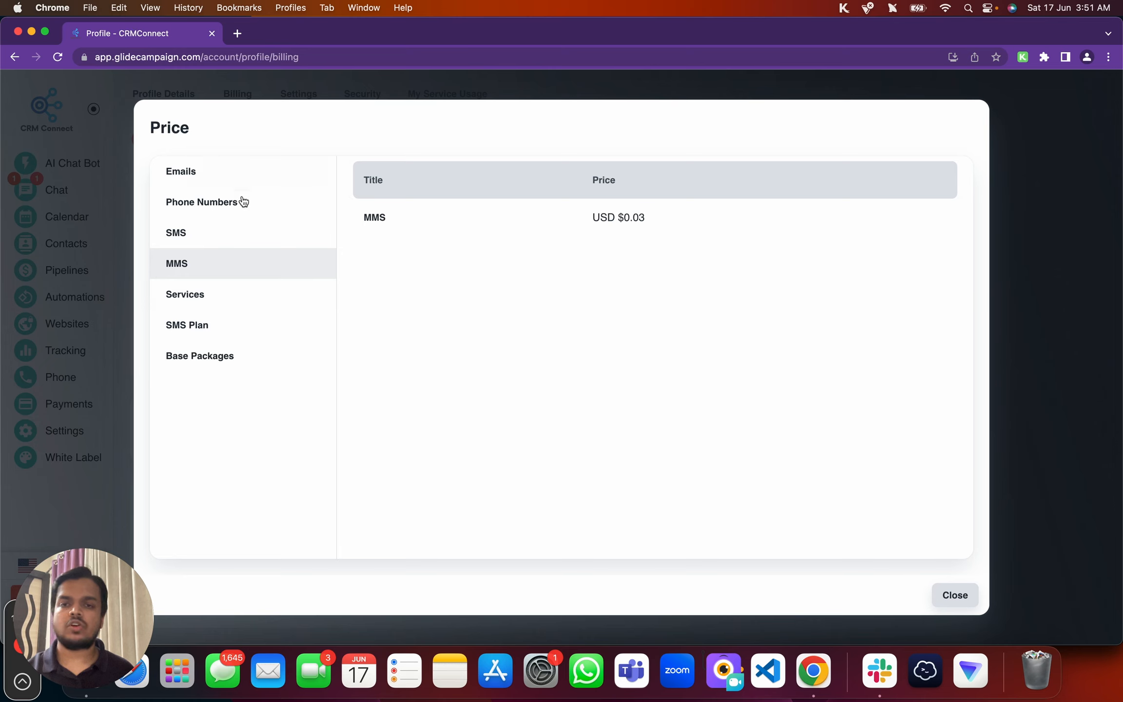
click(969, 602)
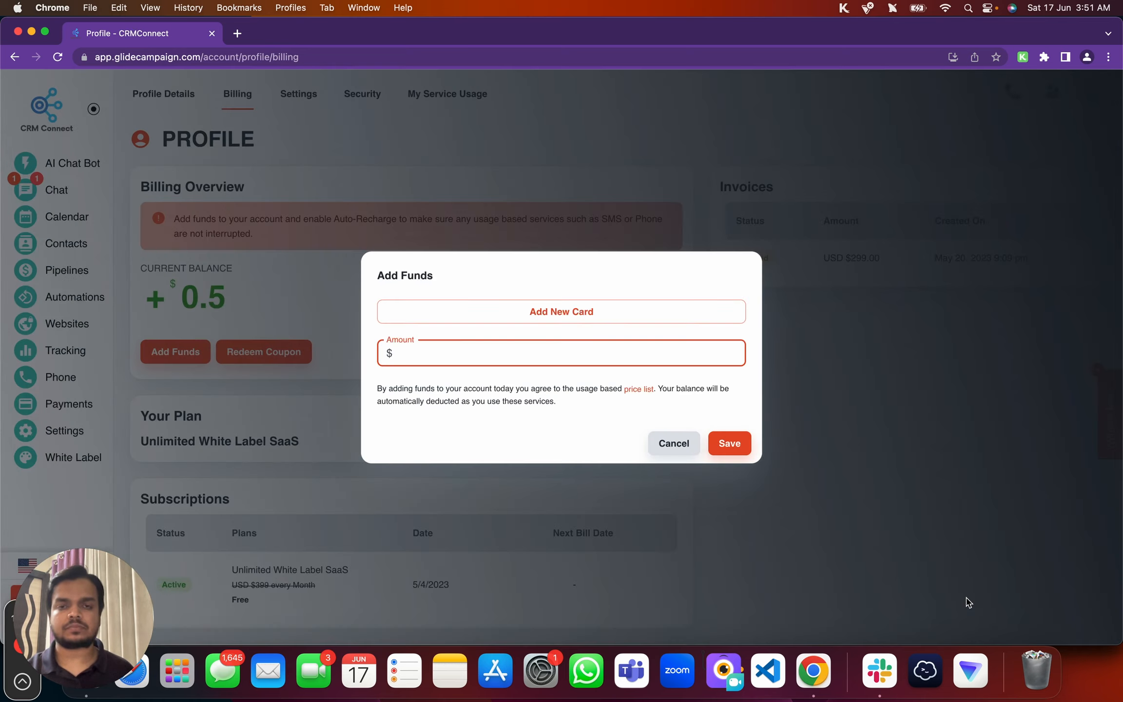
click(663, 443)
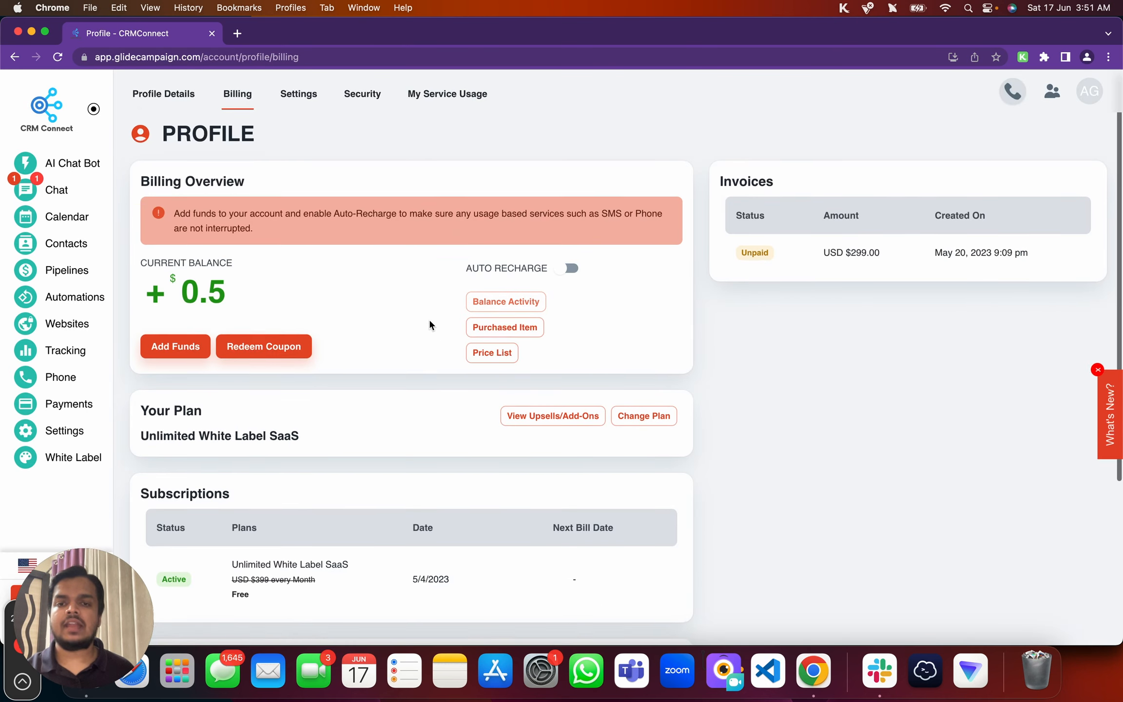
View the account's balance activity log from the billing overview, then close it.
scroll(502, 294, down, 1)
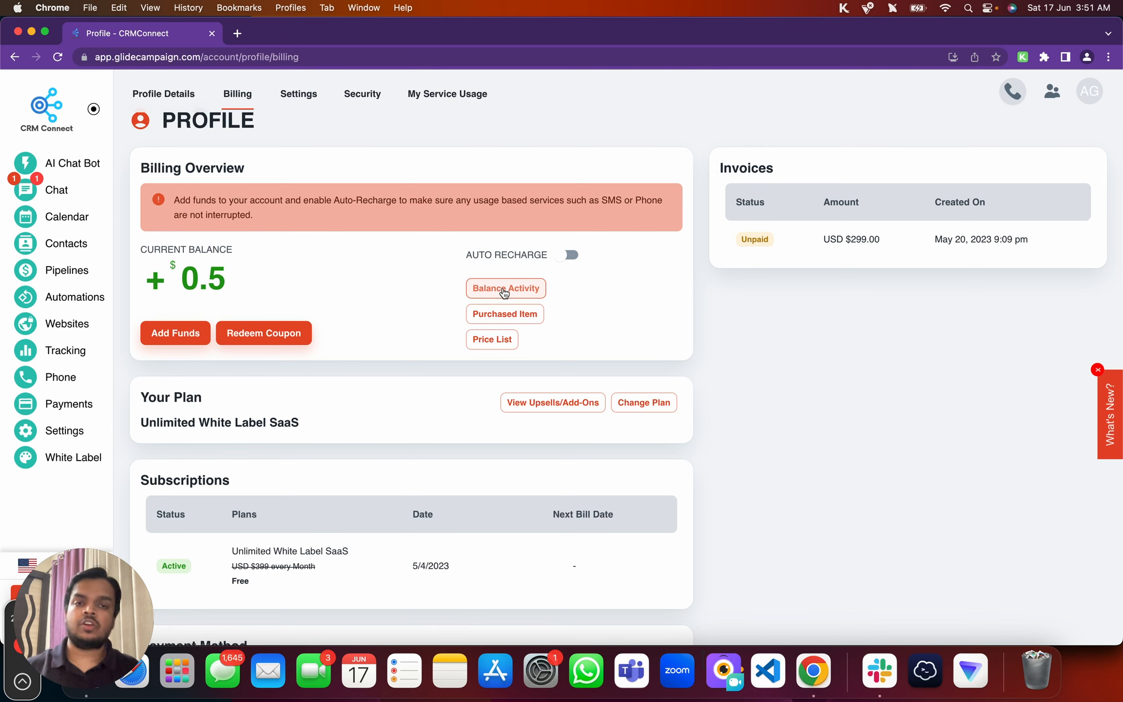
click(505, 291)
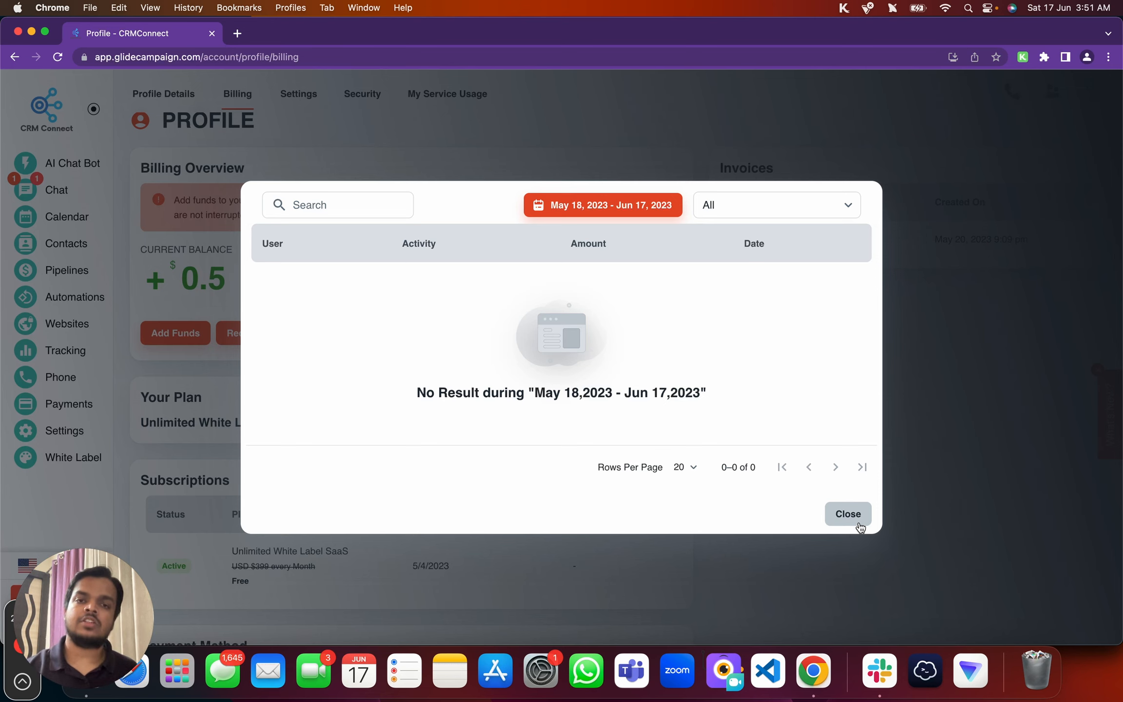
click(848, 515)
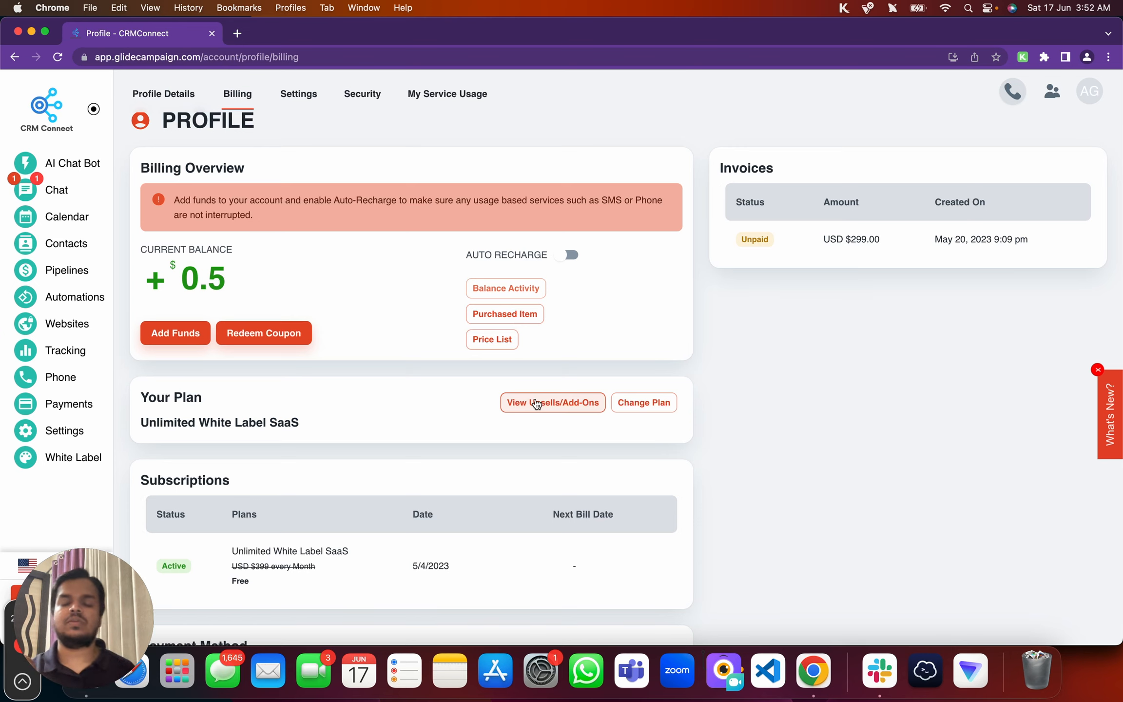
Review the subscription and payment method sections, then inspect the auto-recharge amount and threshold options and cancel without enabling them.
scroll(533, 403, down, 4)
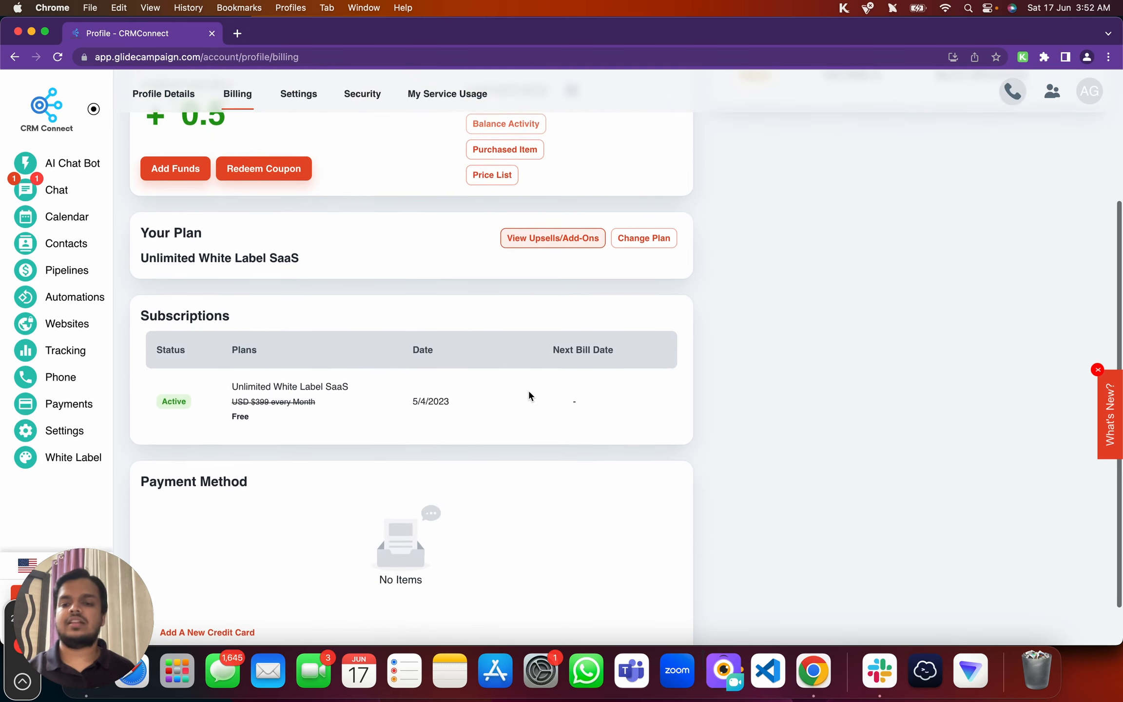
scroll(530, 395, down, 2)
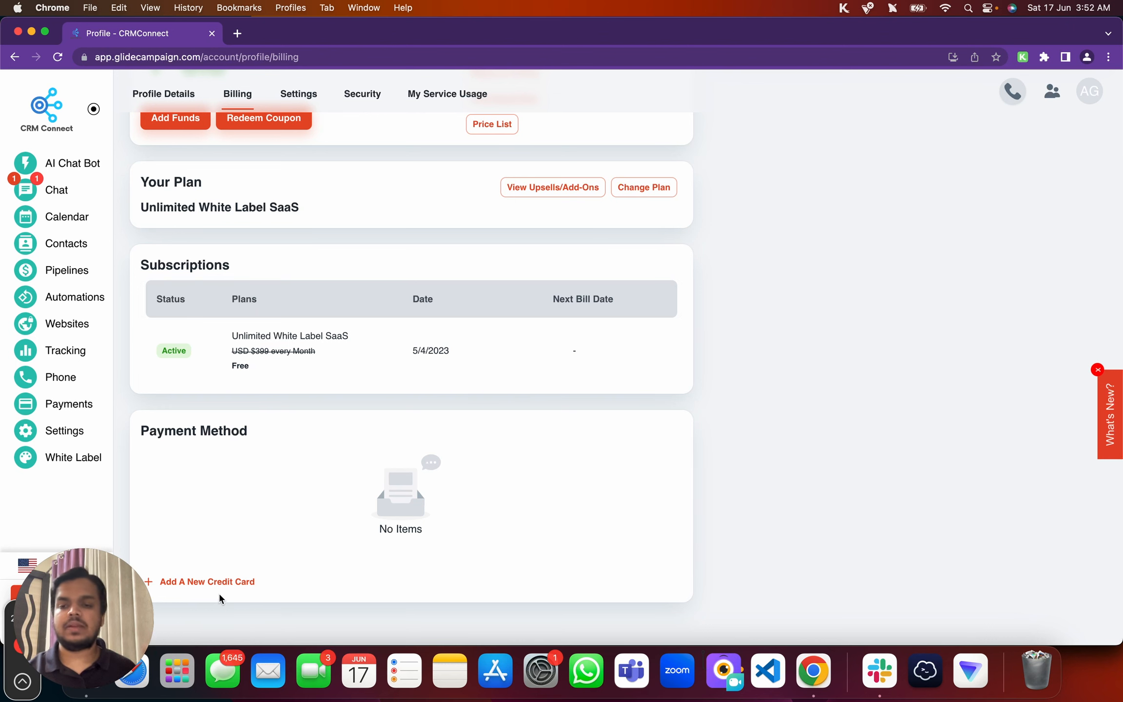
scroll(193, 546, up, 5)
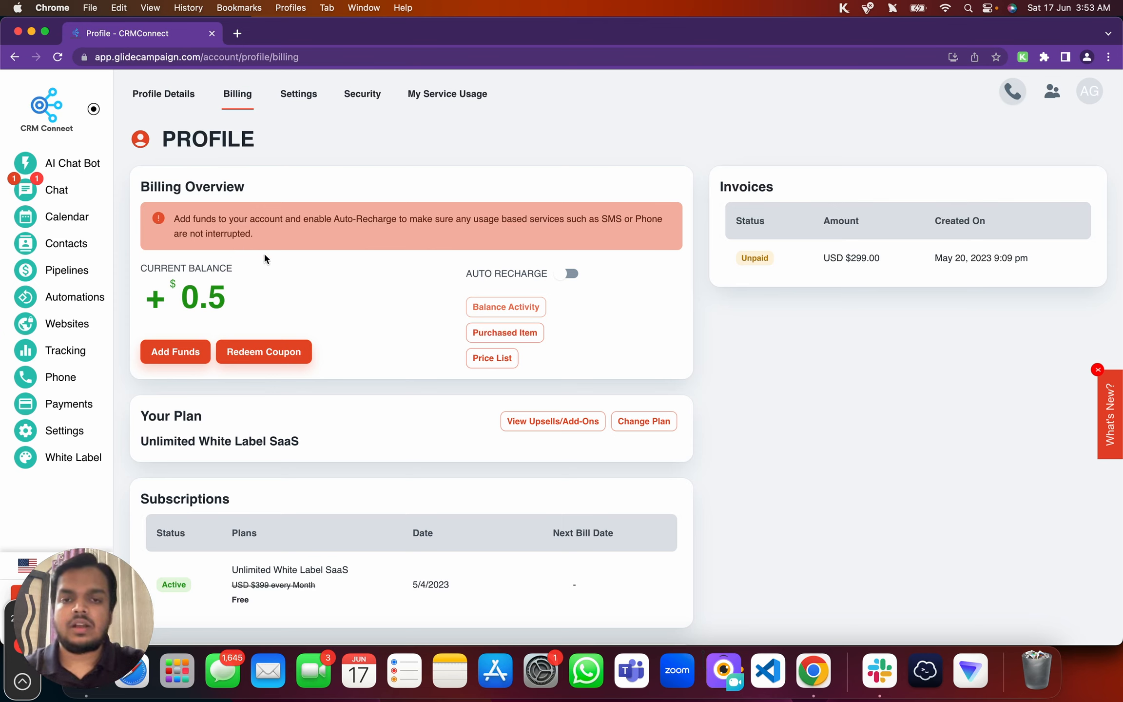
click(573, 274)
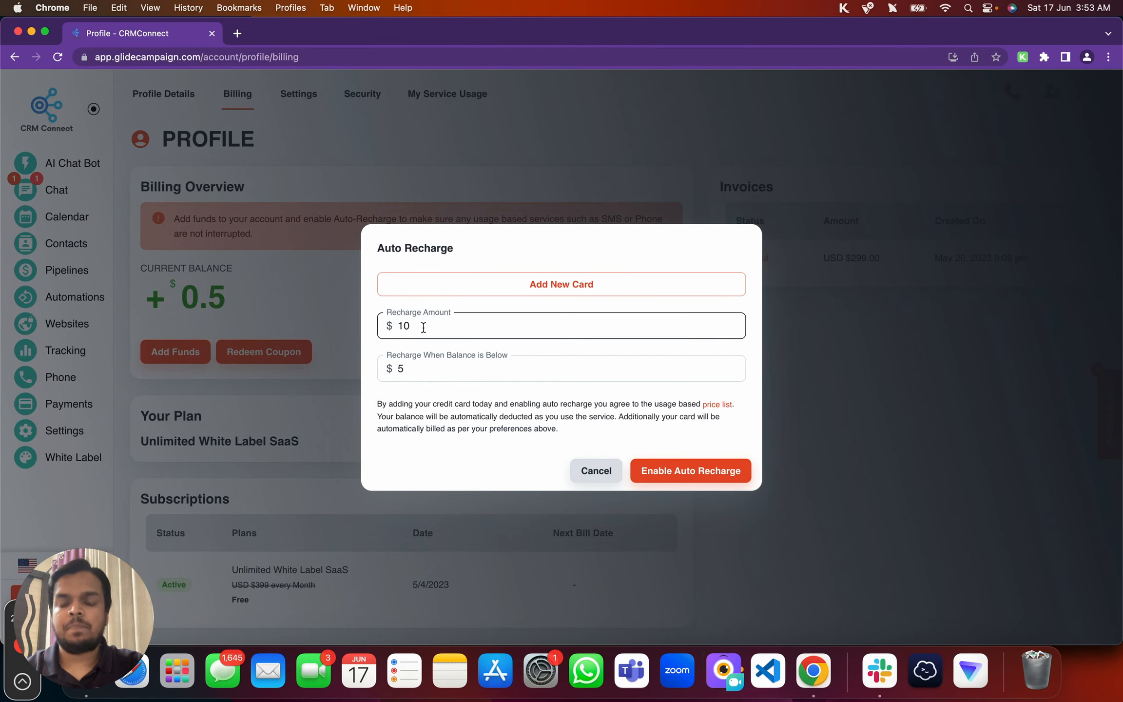
click(588, 475)
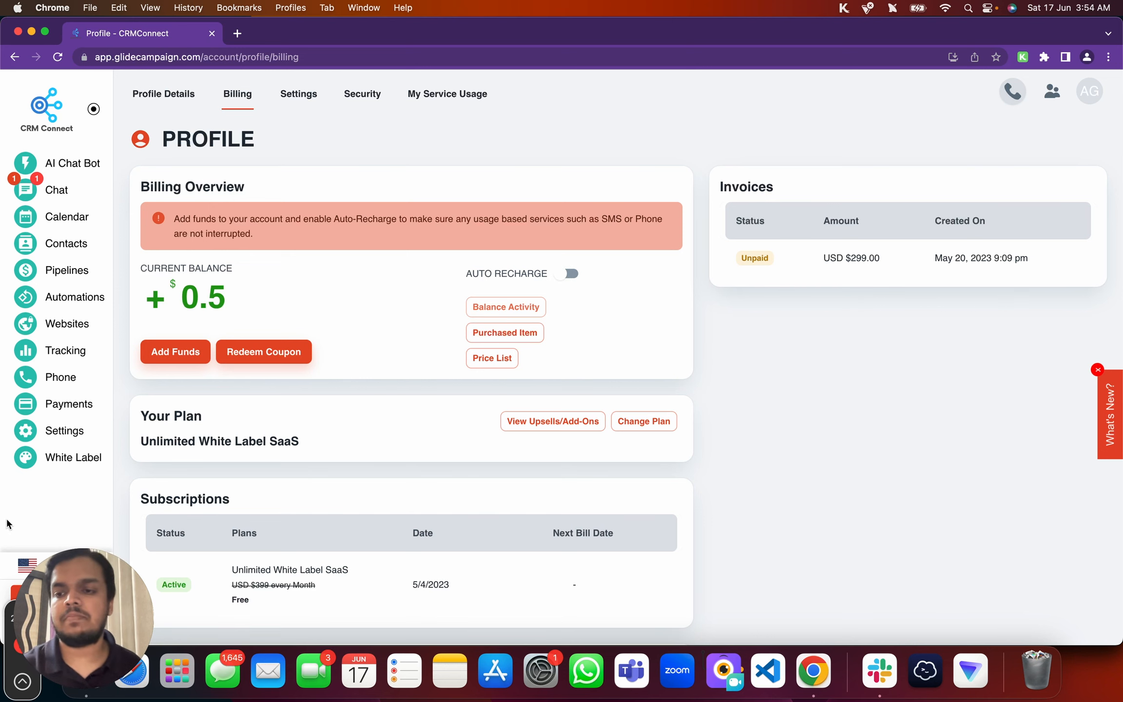
Return to the white-label package settings.
click(86, 466)
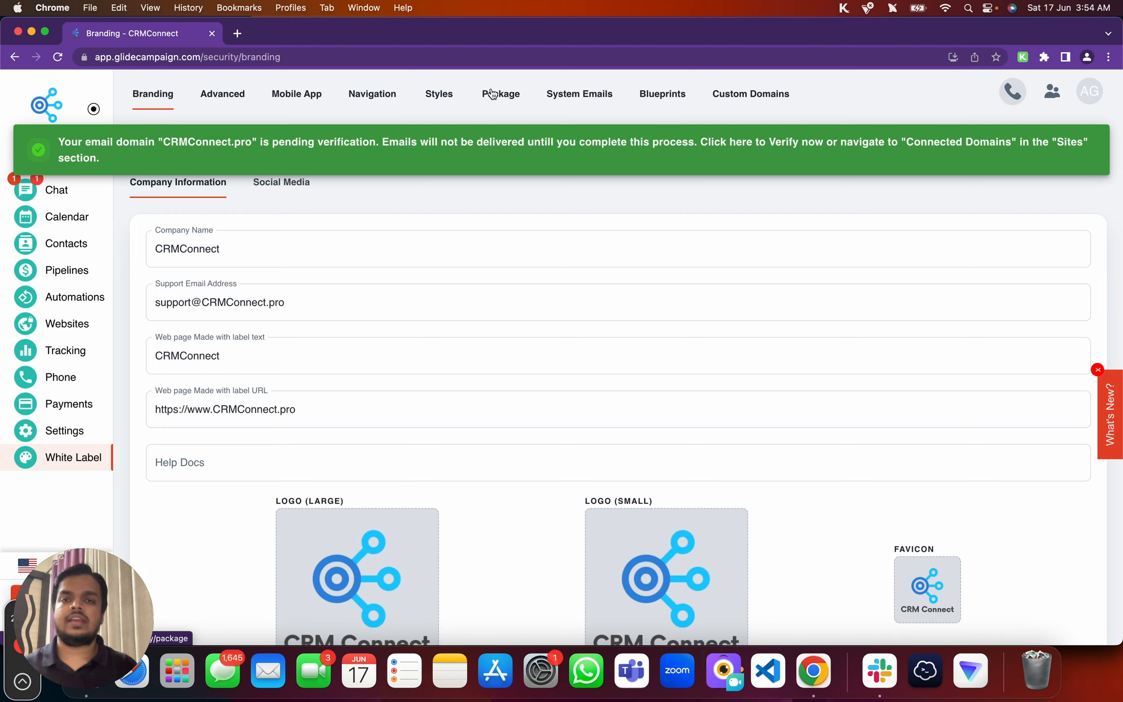
click(492, 93)
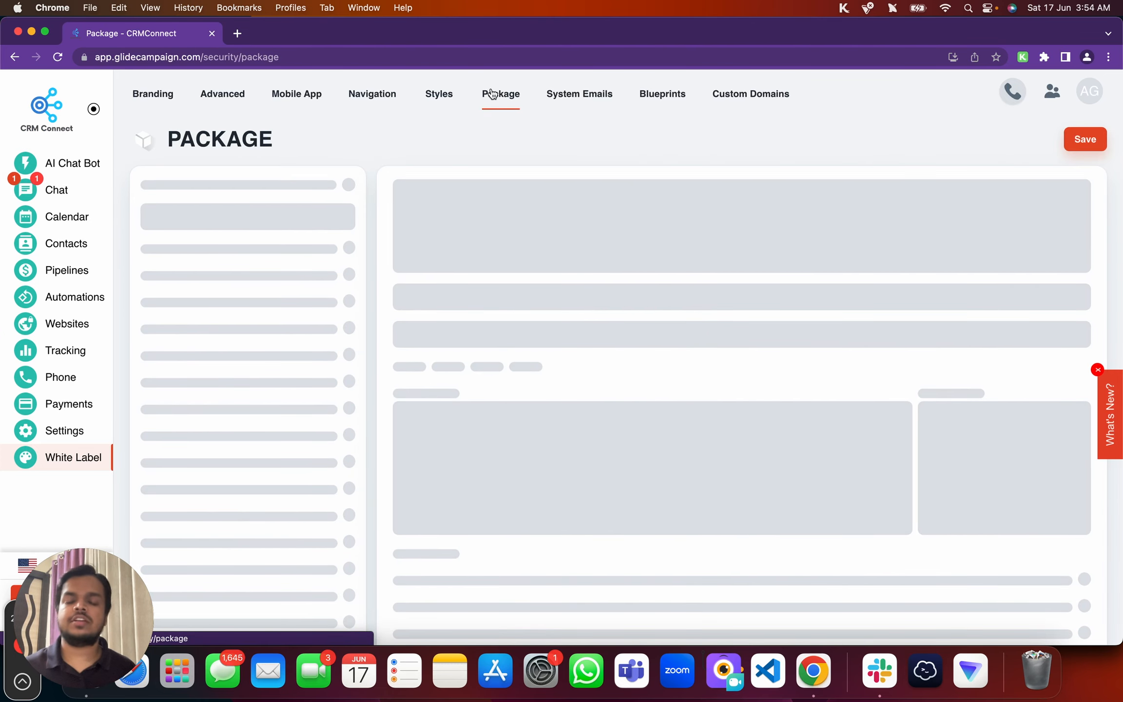